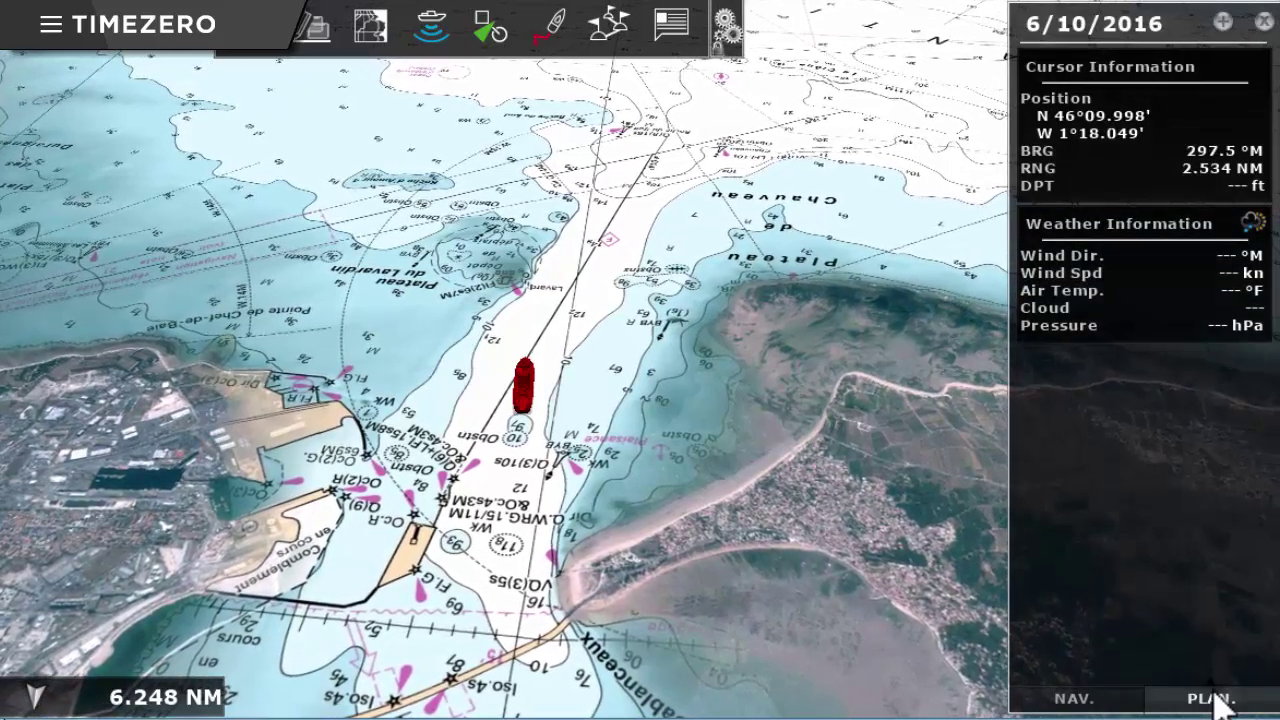
# - Show the NAV data panel, then cycle through Planning, Fishing, 3D Cube, 2D / 3D, Radar and Nav & Sounder workspaces
pyautogui.click(1120, 705)
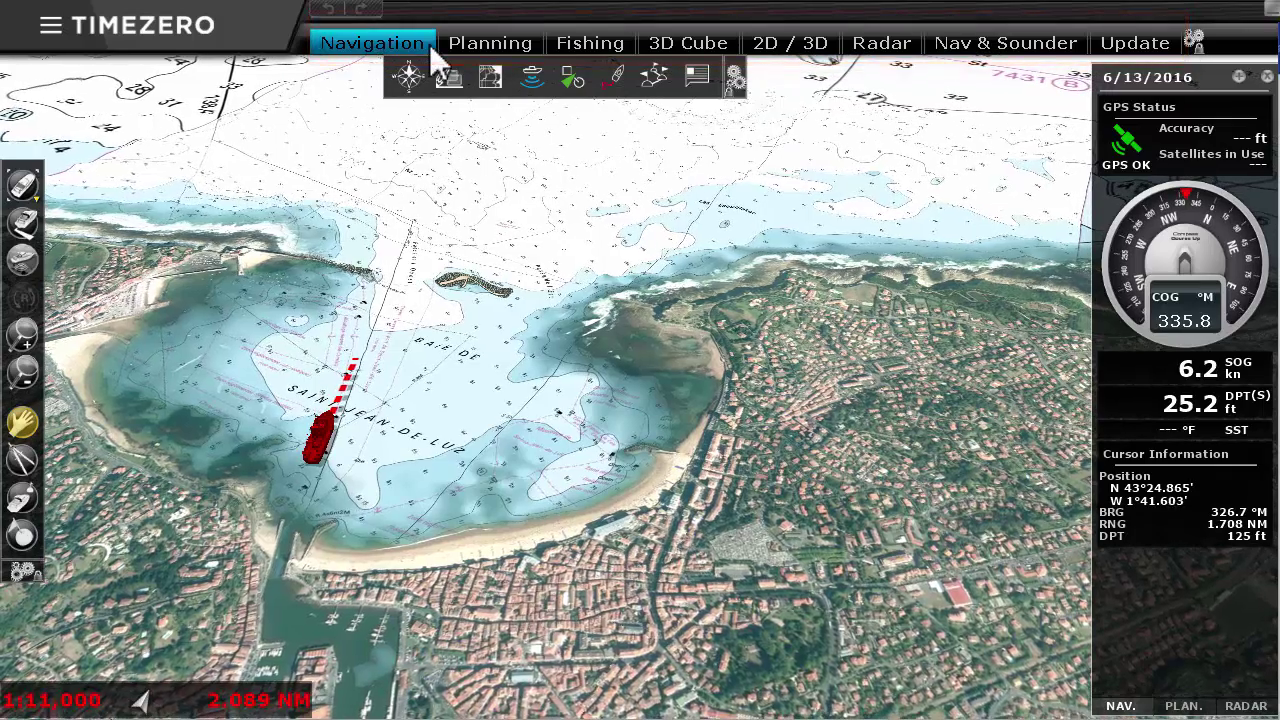
pyautogui.click(489, 44)
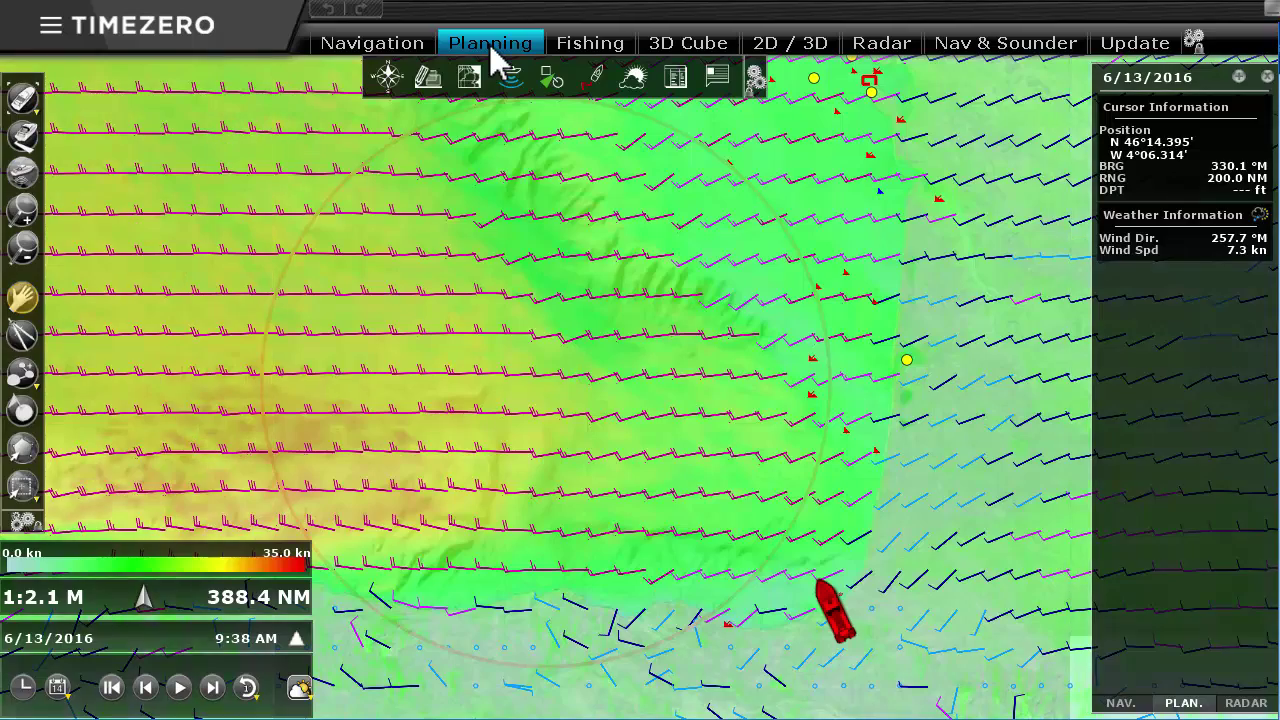
pyautogui.click(580, 45)
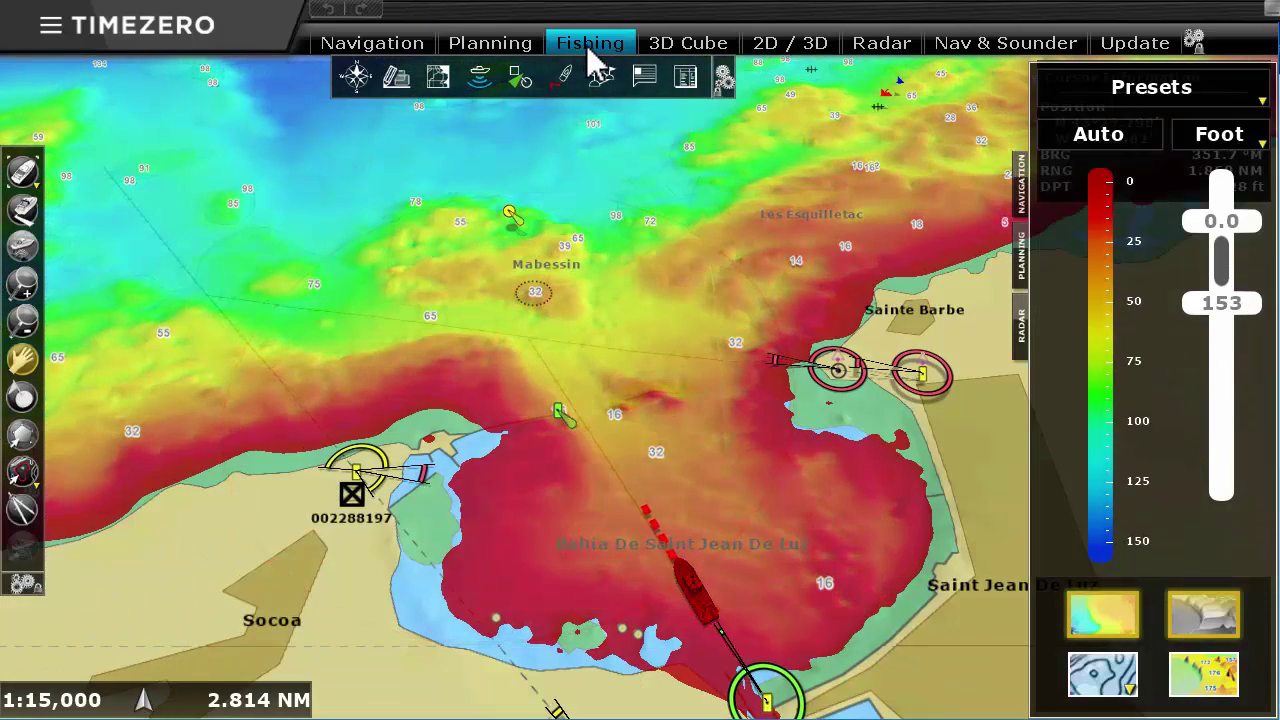
pyautogui.click(683, 48)
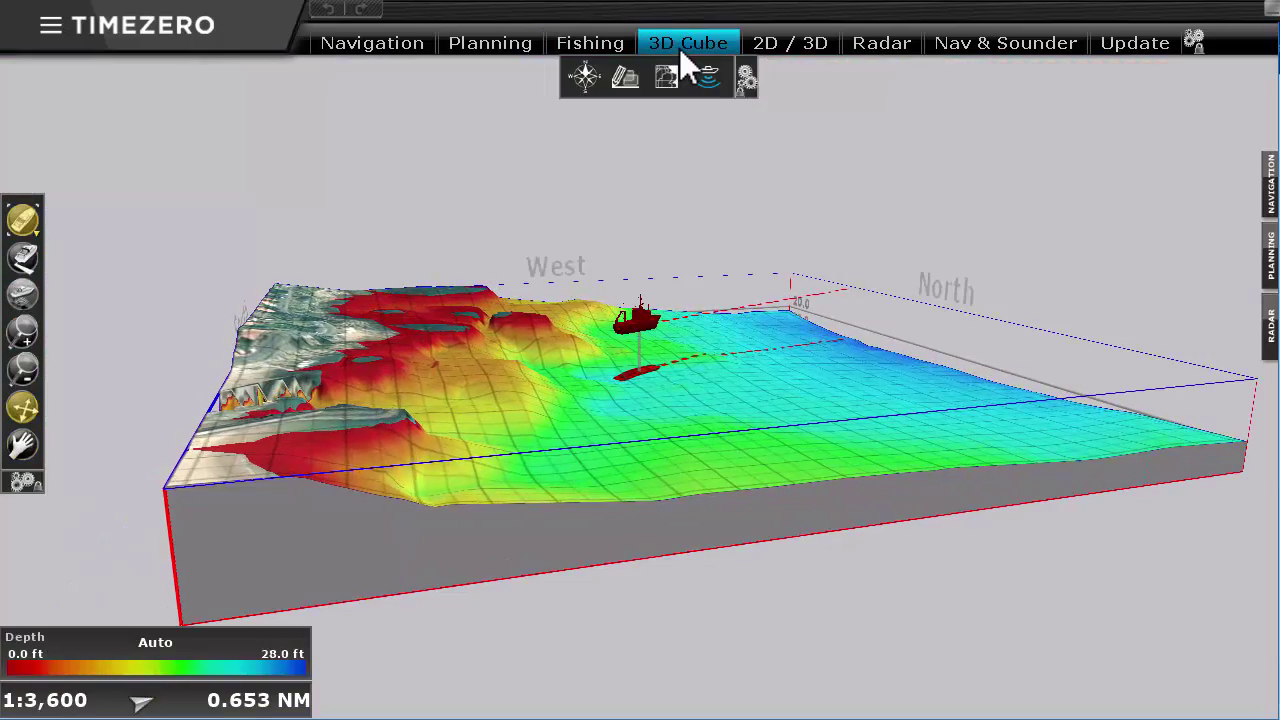
pyautogui.click(815, 50)
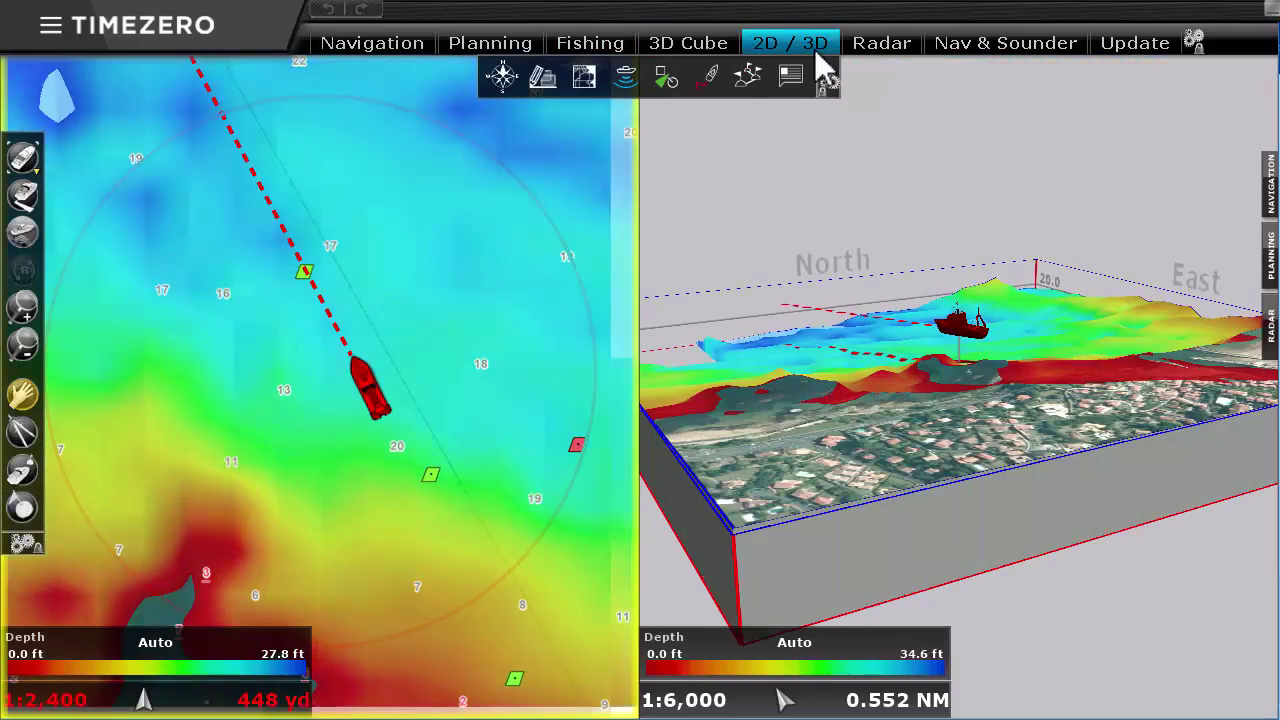
pyautogui.click(884, 52)
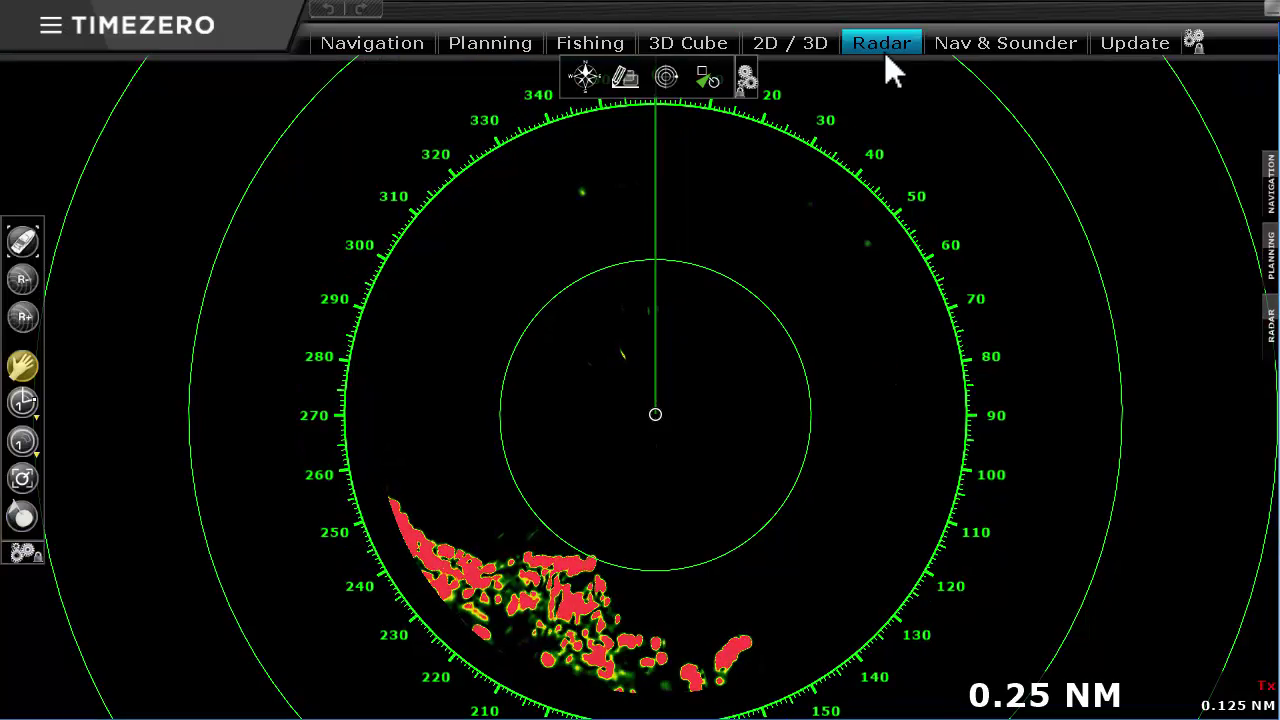
pyautogui.click(985, 43)
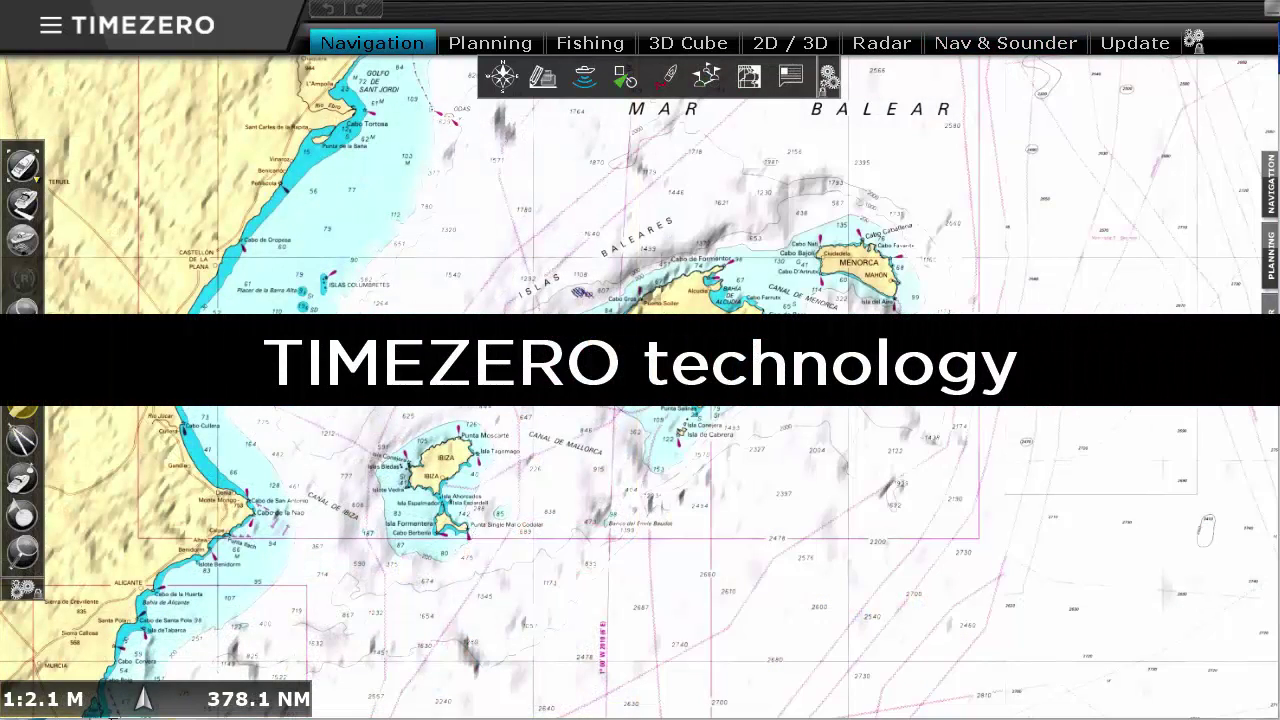
# - Switch the chart view mode to 3D, then back to flat 2D
pyautogui.click(502, 78)
pyautogui.click(528, 222)
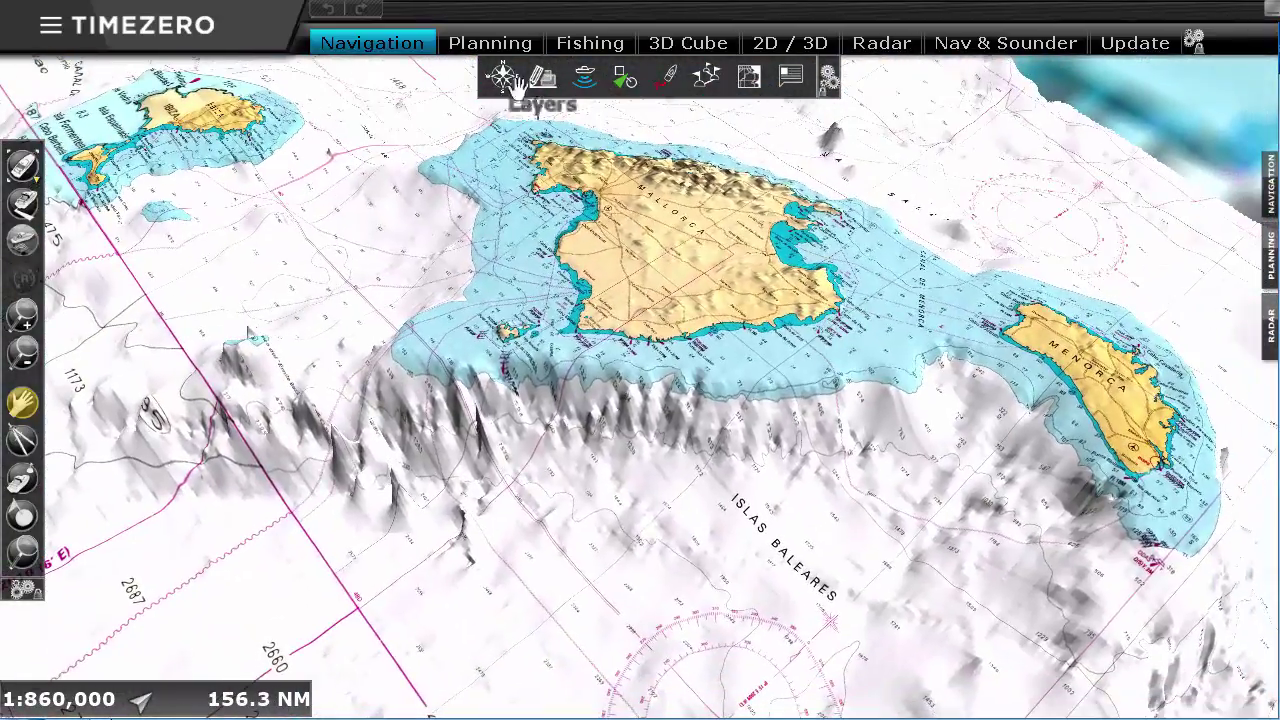
pyautogui.click(502, 77)
pyautogui.click(521, 205)
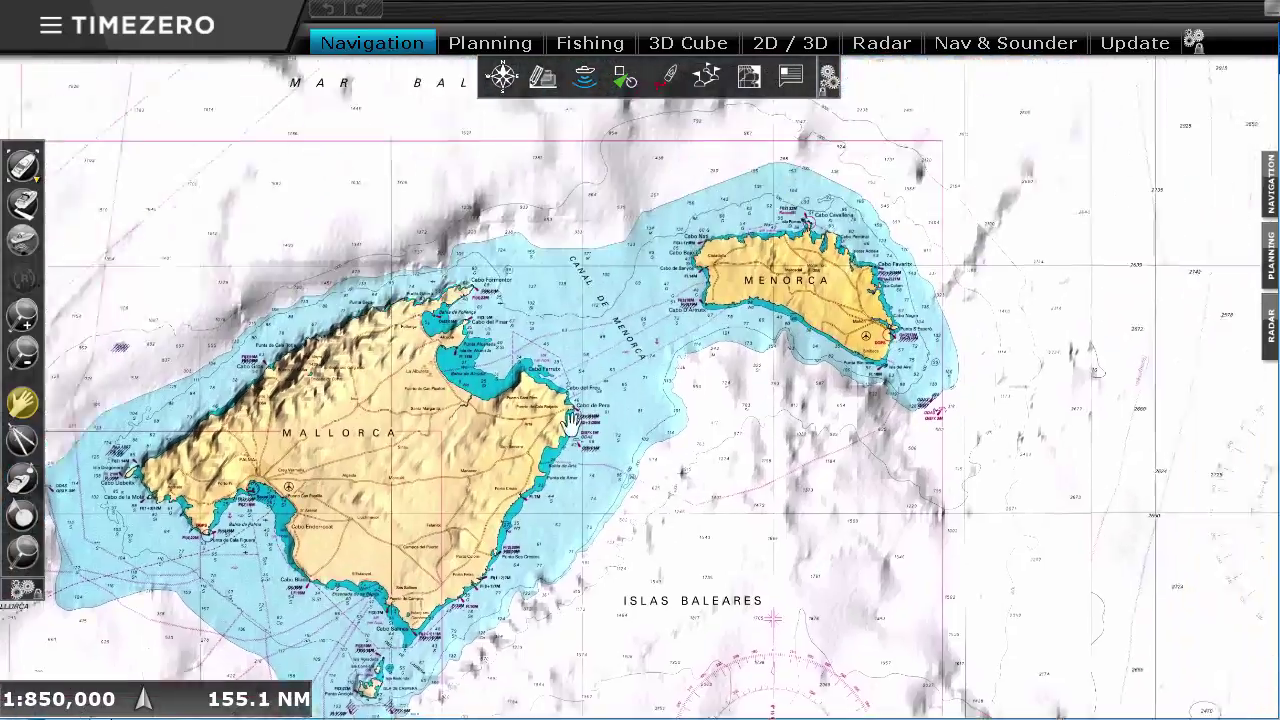
# - Pan and zoom the chart around Menorca, Ciutadella and Mallorca
pyautogui.moveTo(567, 423); pyautogui.dragTo(367, 403)
pyautogui.scroll(5, 508, 222)
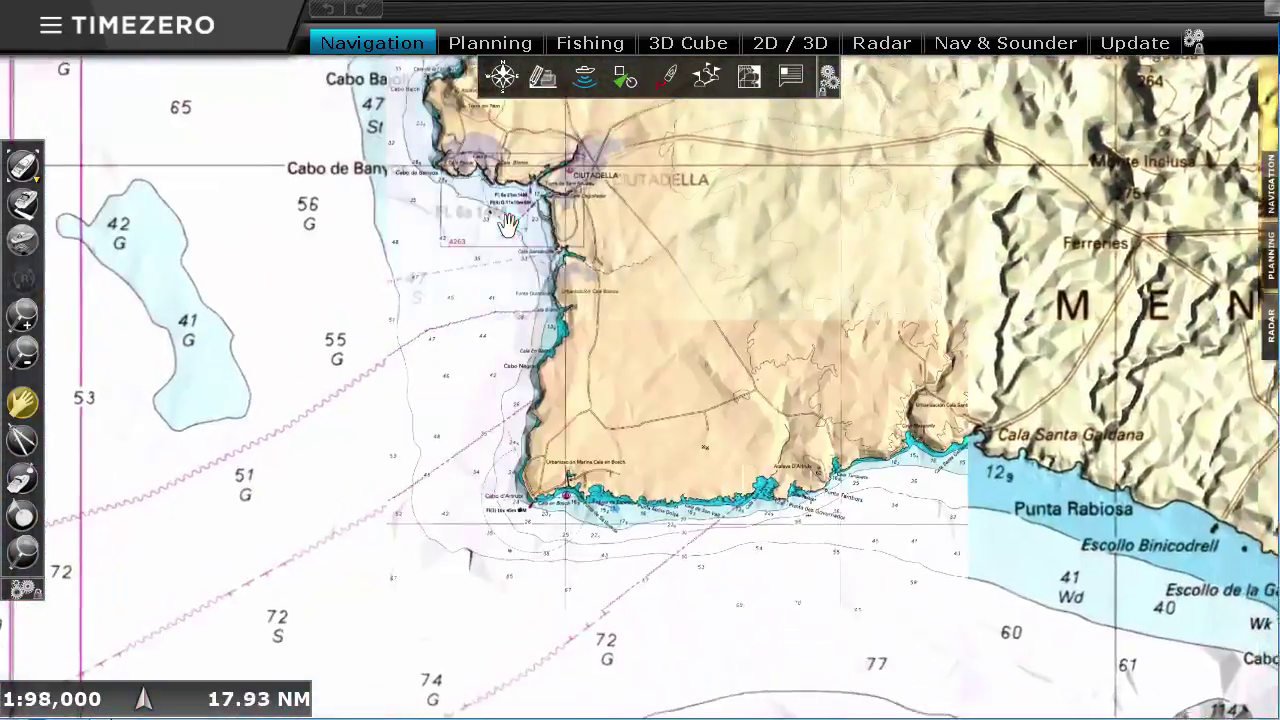
pyautogui.moveTo(508, 222); pyautogui.dragTo(486, 468)
pyautogui.scroll(6, 486, 468)
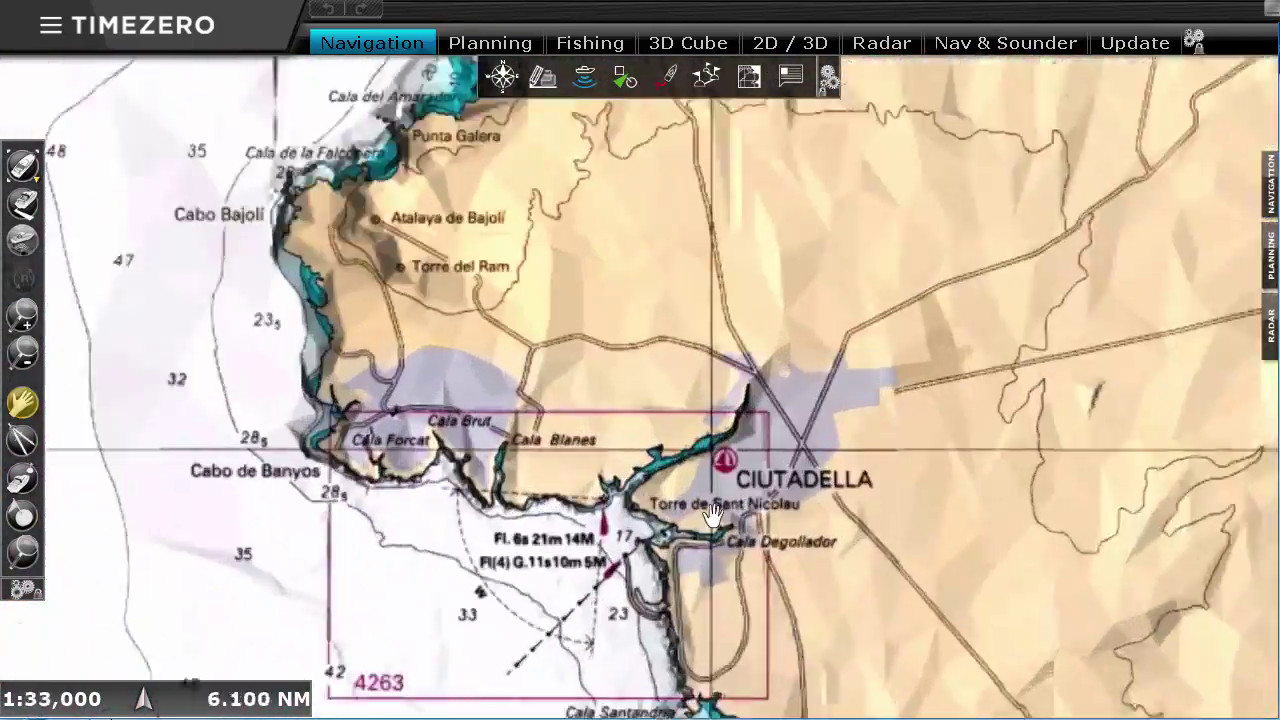
pyautogui.scroll(-8, 486, 468)
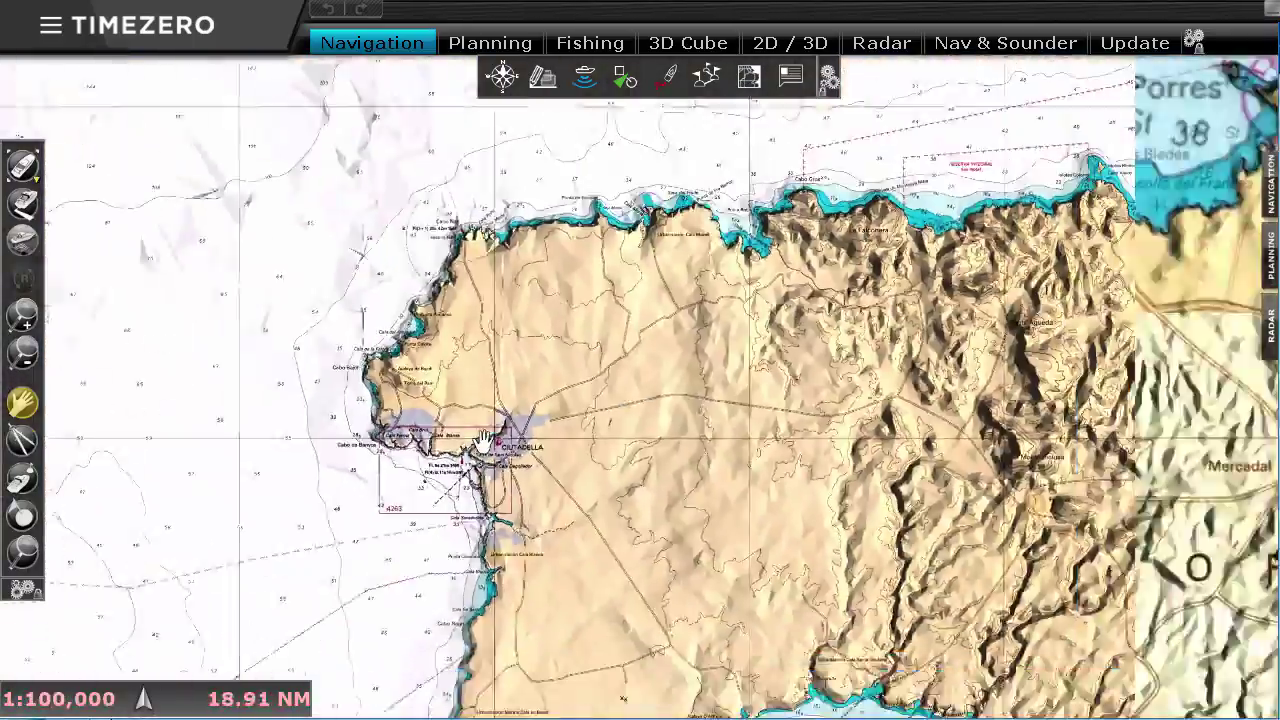
pyautogui.scroll(6, 410, 386)
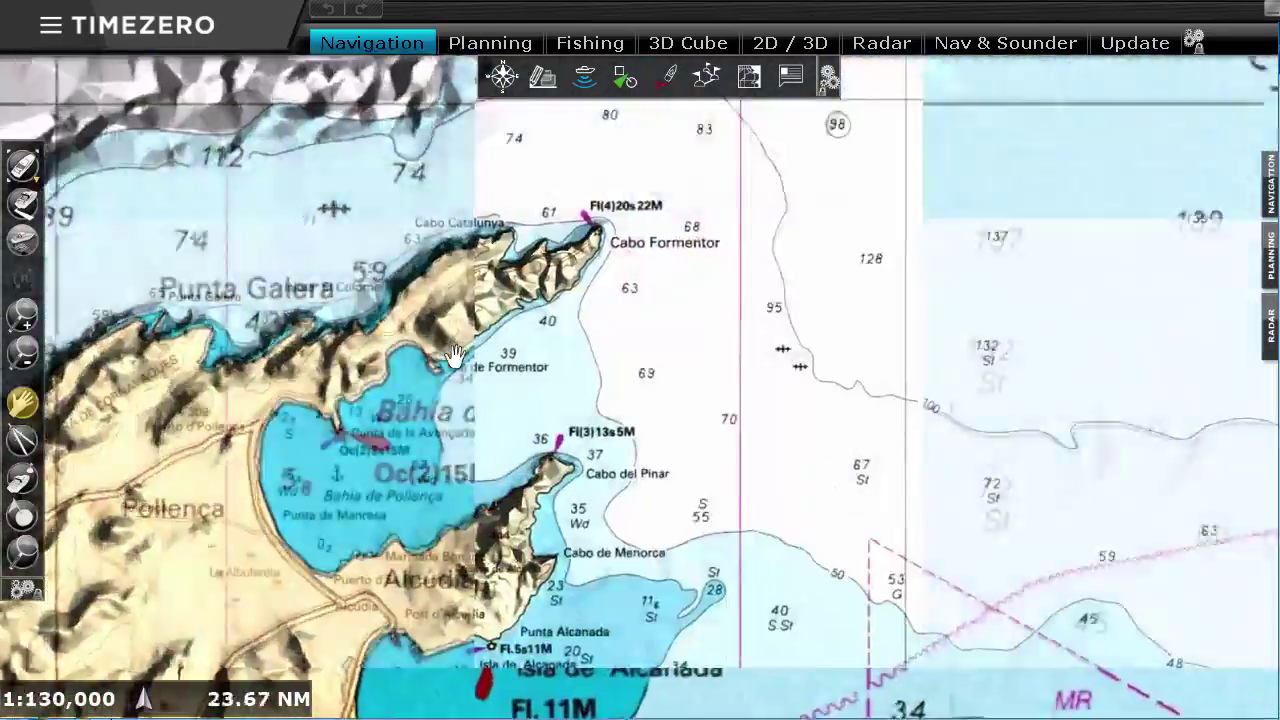
pyautogui.scroll(2, 410, 386)
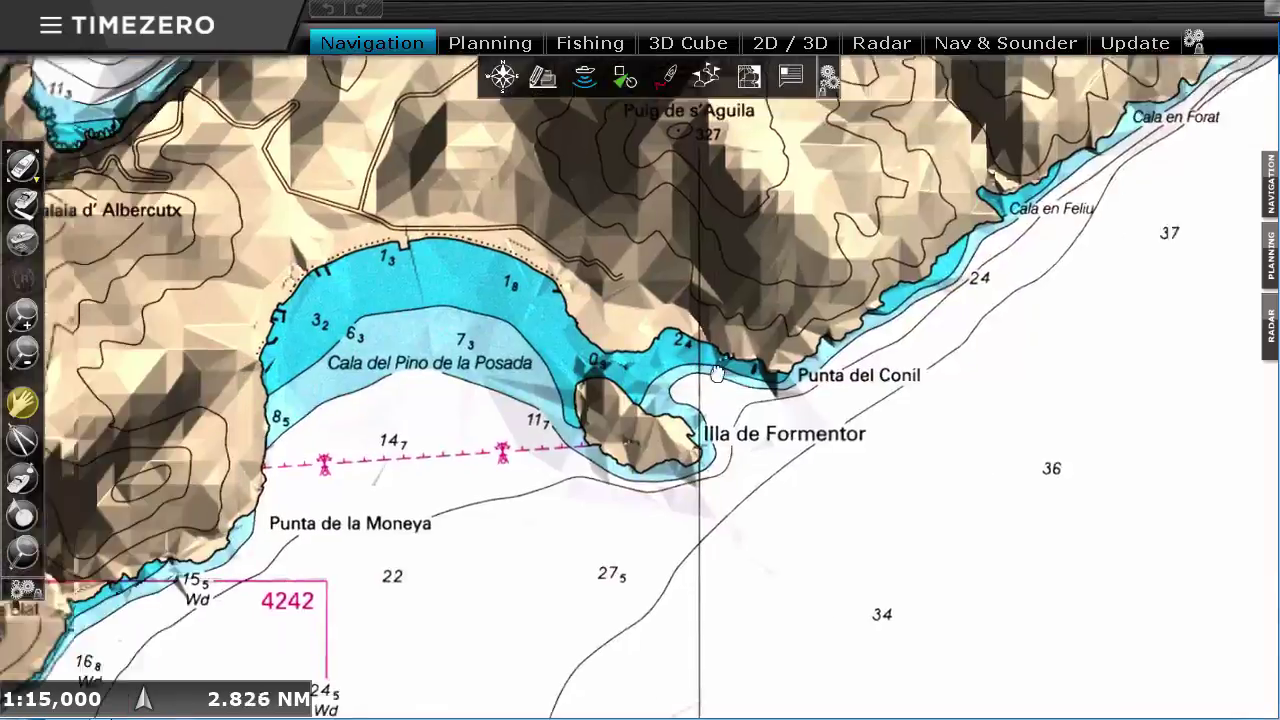
pyautogui.scroll(-6, 672, 350)
pyautogui.scroll(-4, 672, 350)
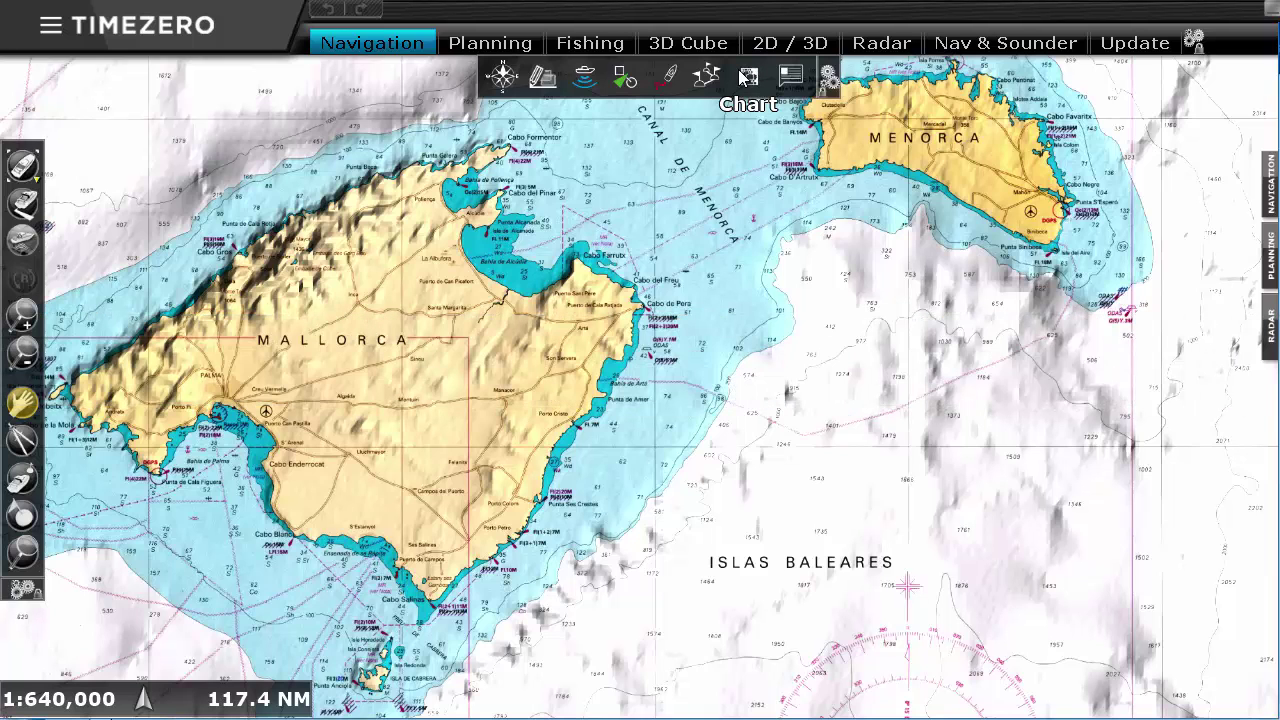
# - Change the chart type to MM3D Jeppesen, then to MM3D Navionics, and zoom out
pyautogui.click(746, 78)
pyautogui.moveTo(772, 110)
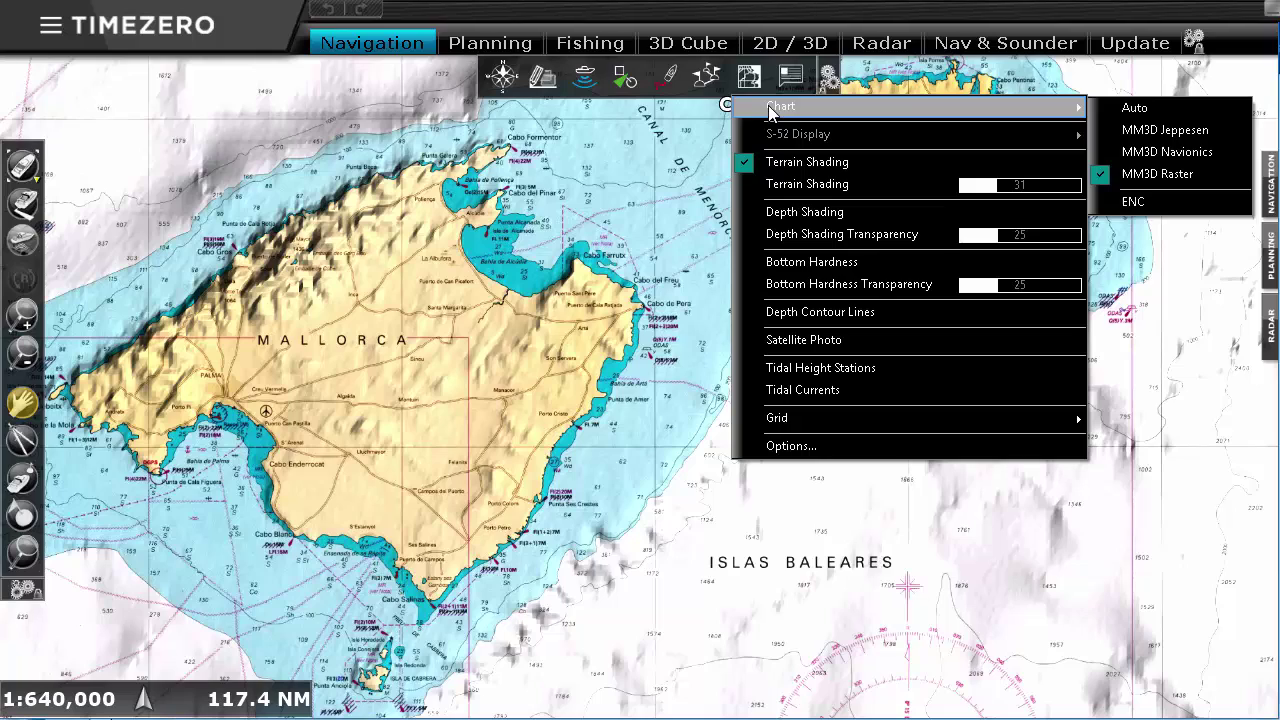
pyautogui.click(1157, 131)
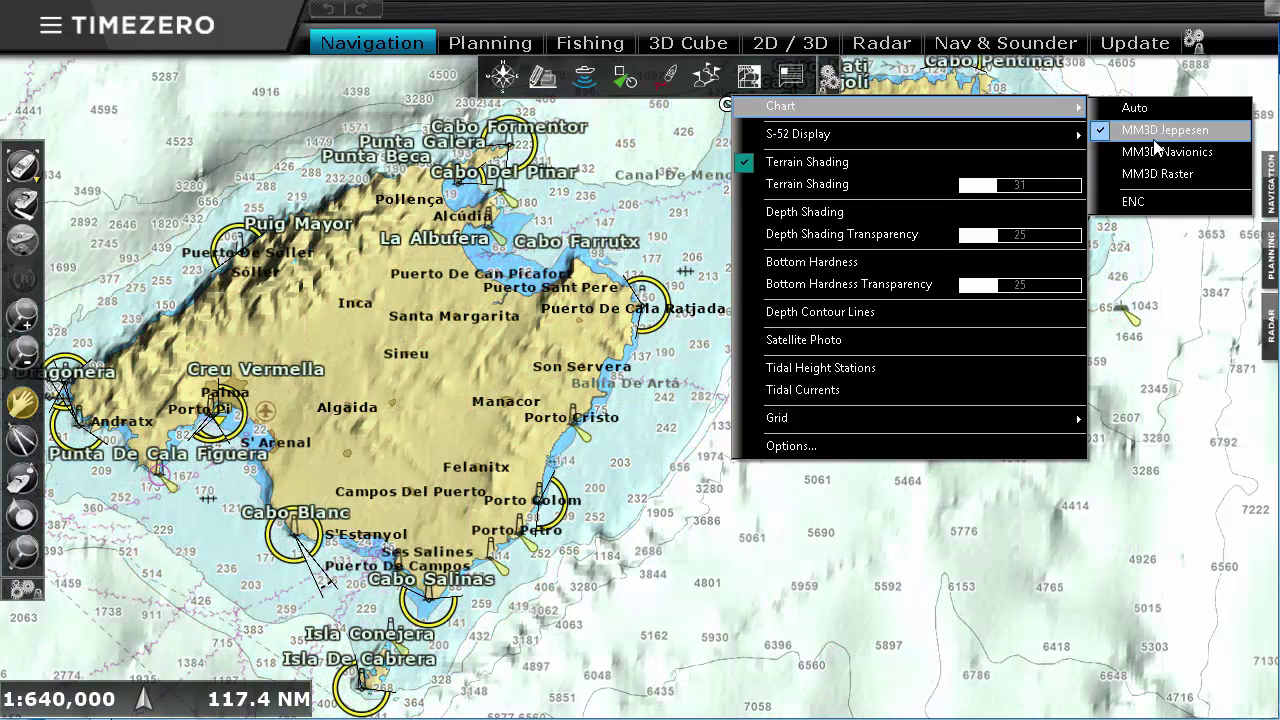
pyautogui.click(1157, 152)
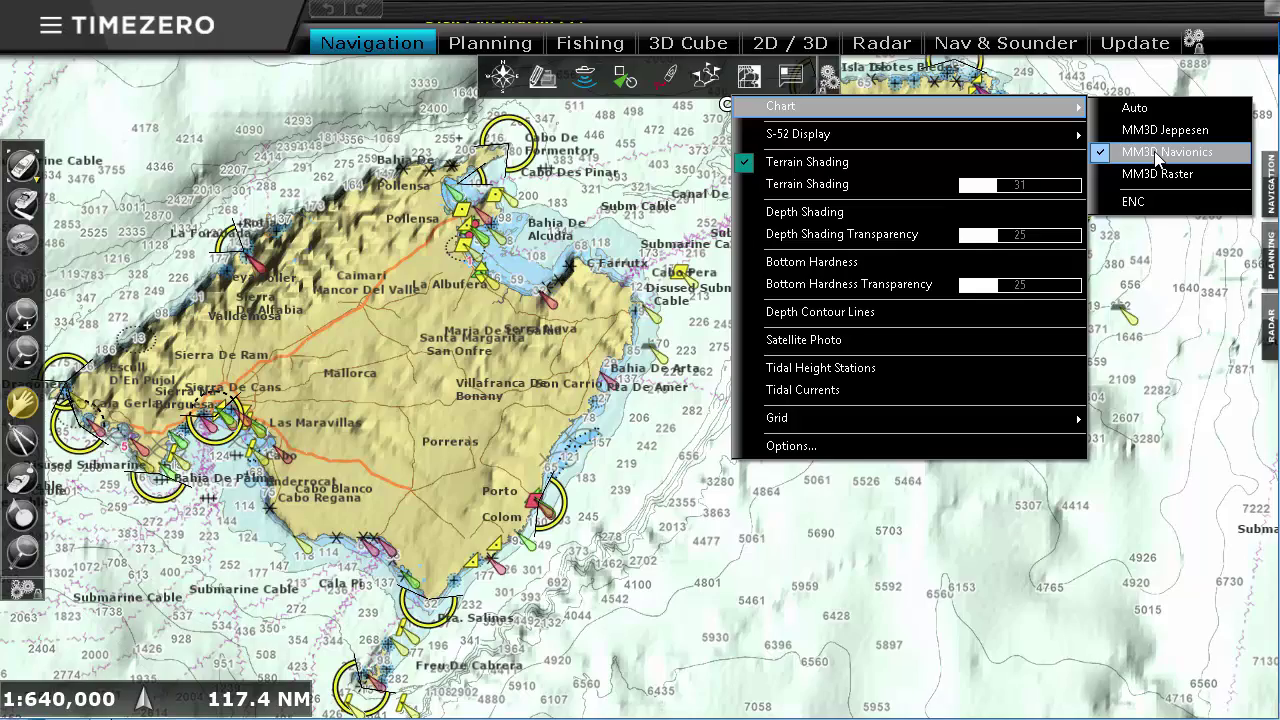
pyautogui.click(1125, 268)
pyautogui.scroll(-3, 597, 400)
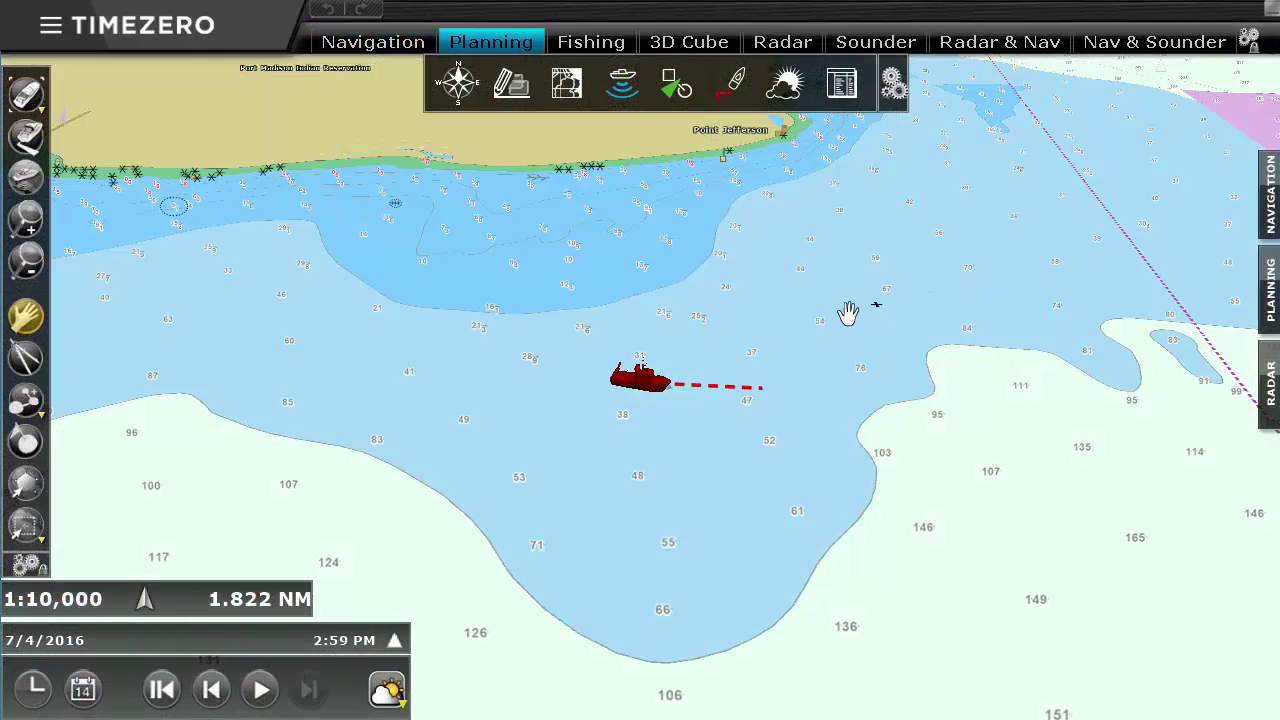
# - Centre the map on ENC US5WA15M, close the ENC manager and pan to Elliott Bay
pyautogui.scroll(-2, 847, 313)
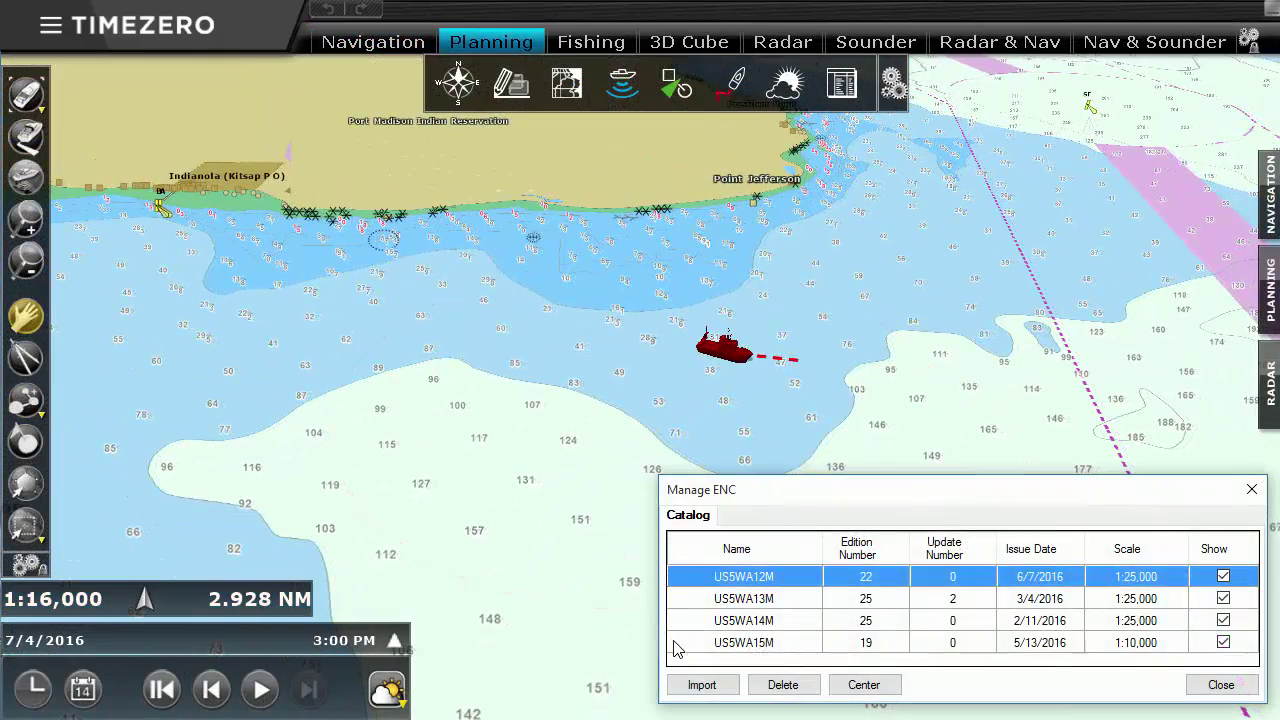
pyautogui.click(676, 643)
pyautogui.click(868, 686)
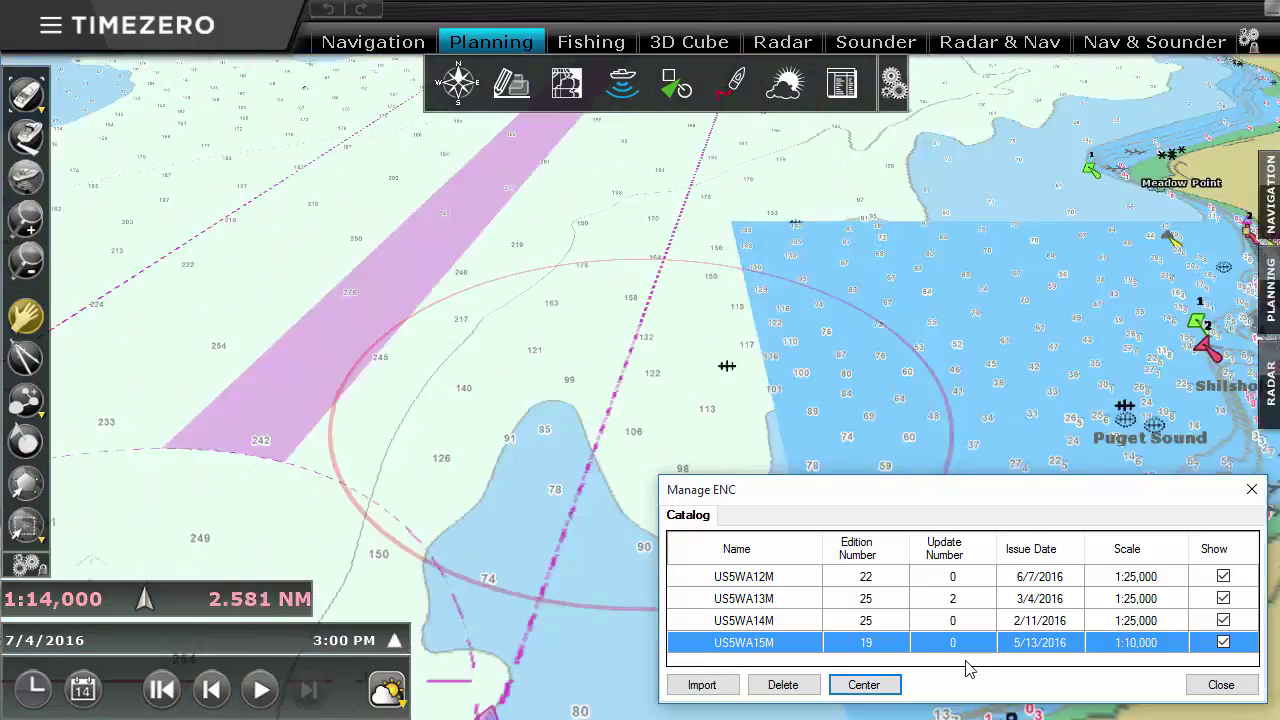
pyautogui.click(1251, 489)
pyautogui.moveTo(824, 316); pyautogui.dragTo(783, 634)
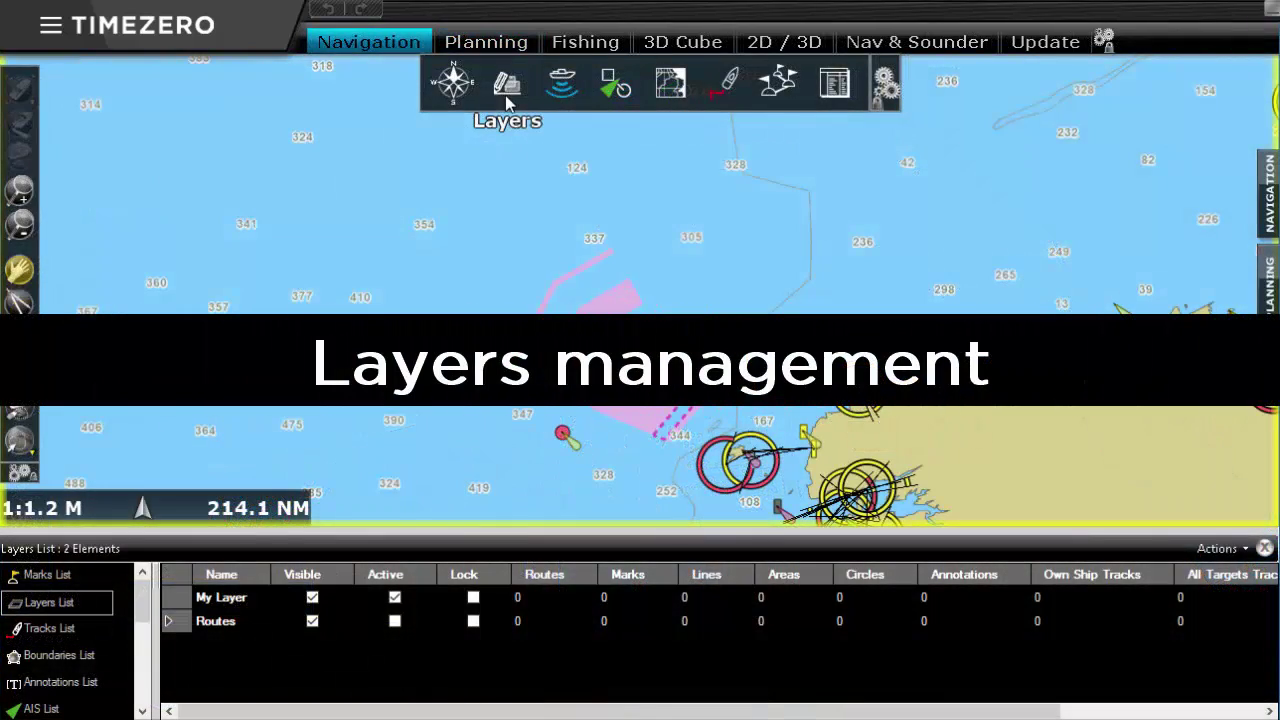
# - Add the Wrecks and Cable layers to the chart from the layer manager
pyautogui.click(507, 99)
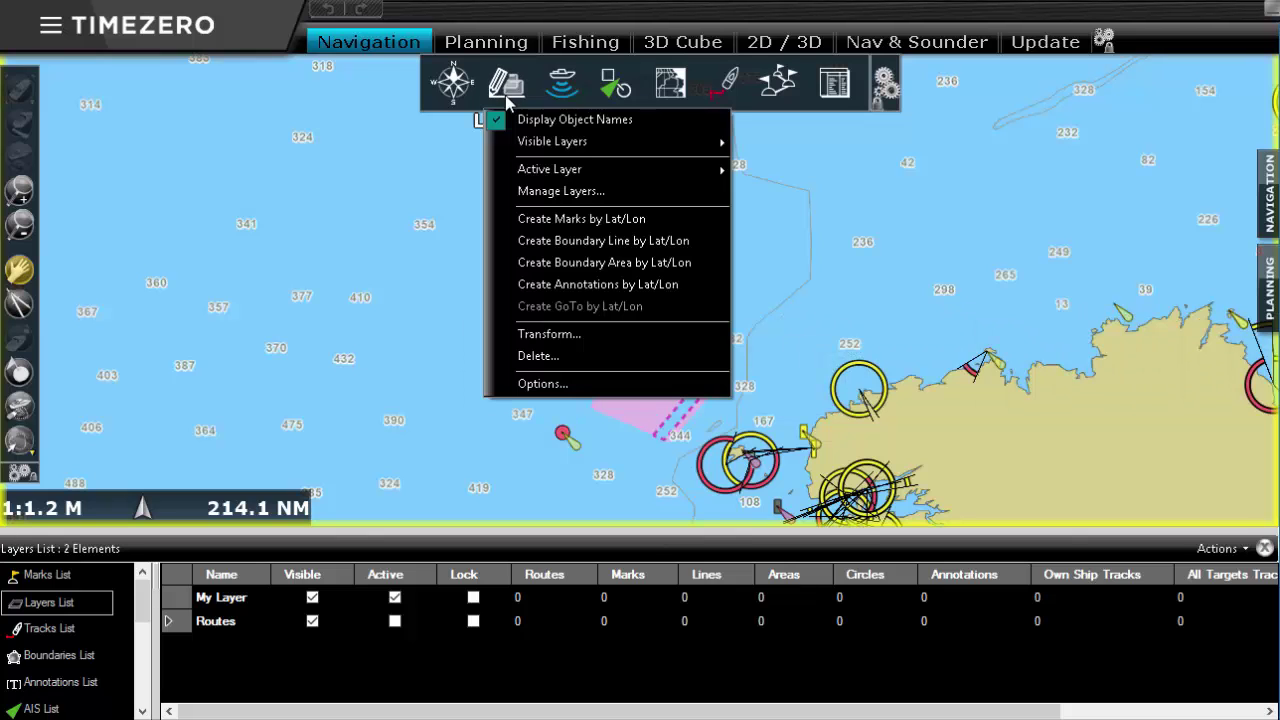
pyautogui.click(636, 197)
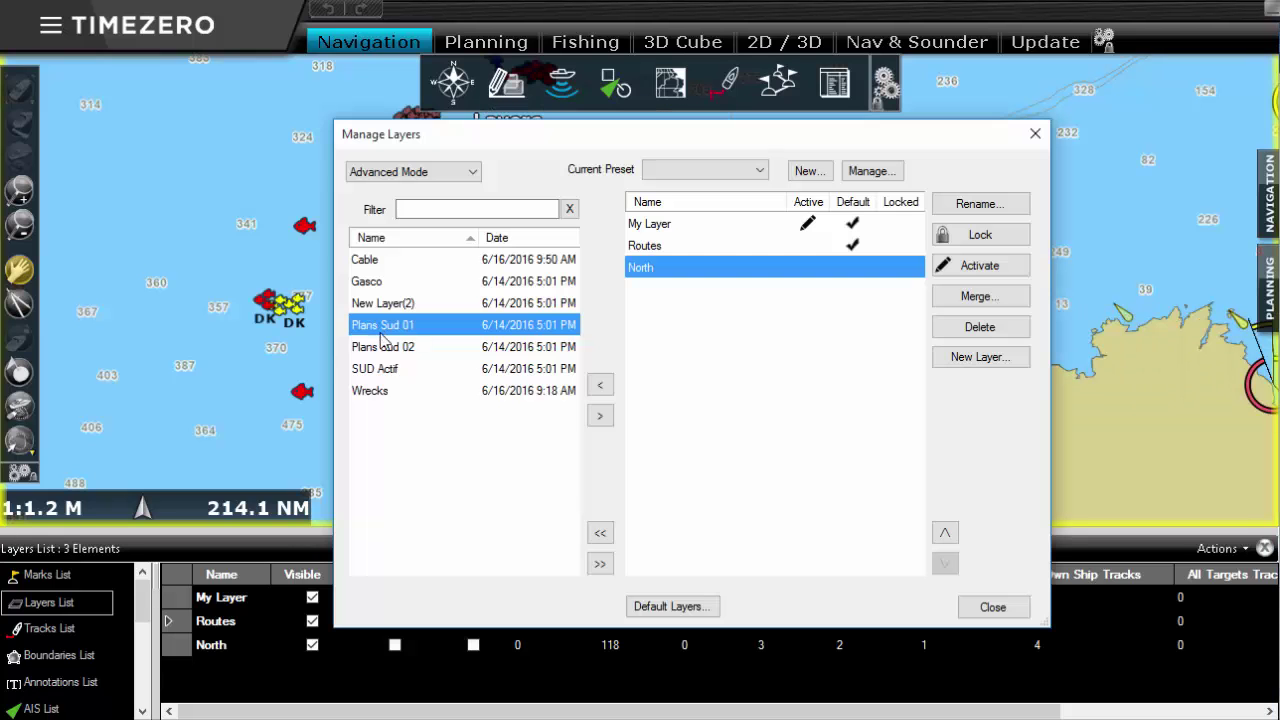
pyautogui.doubleClick(376, 393)
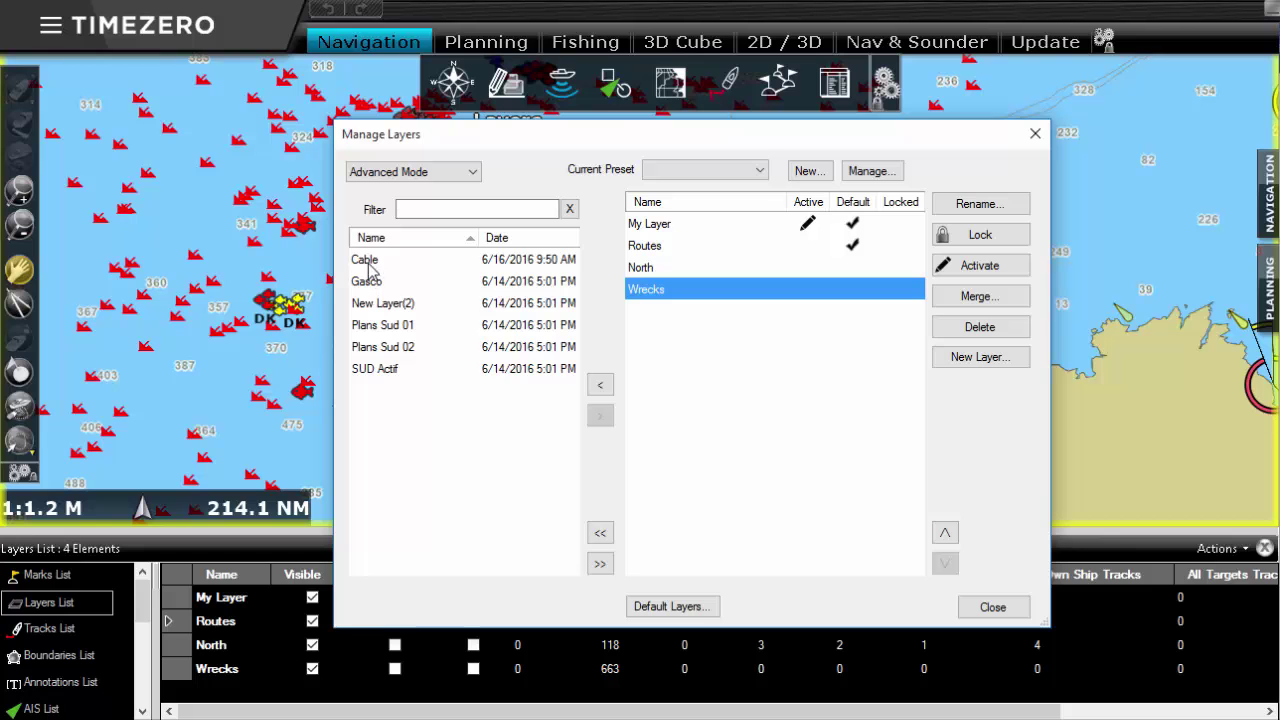
pyautogui.doubleClick(368, 261)
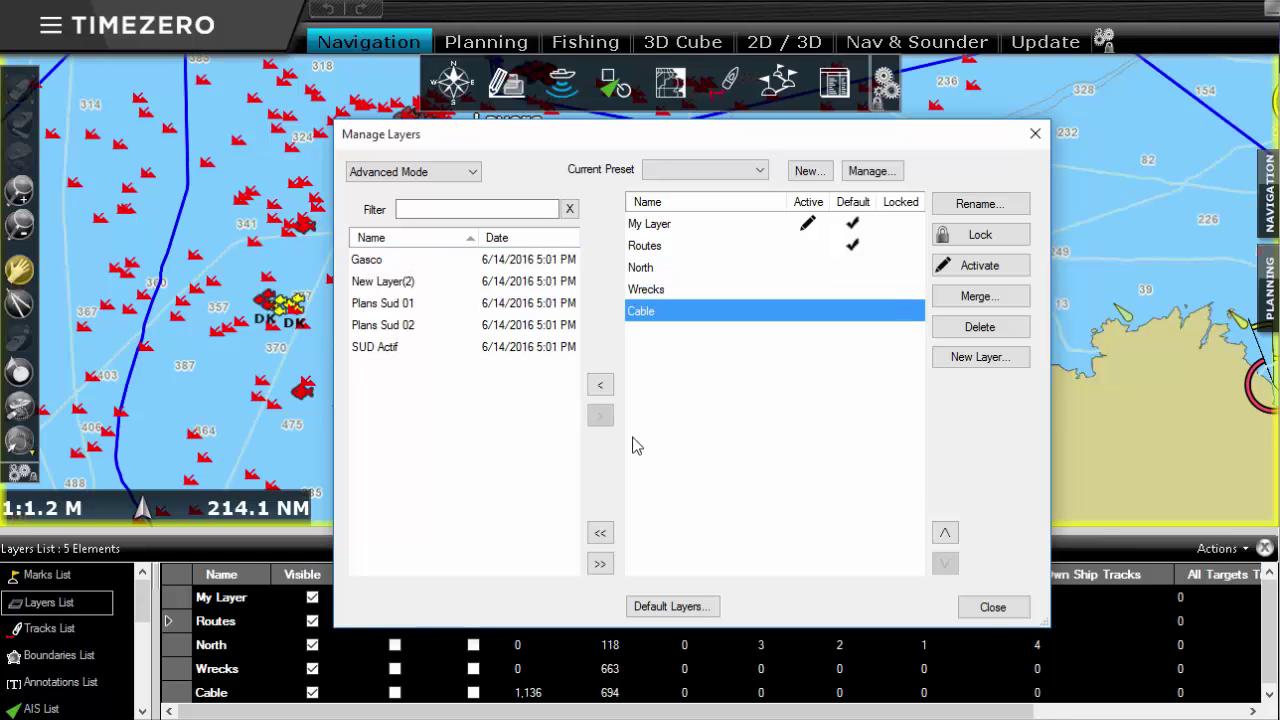
pyautogui.click(993, 607)
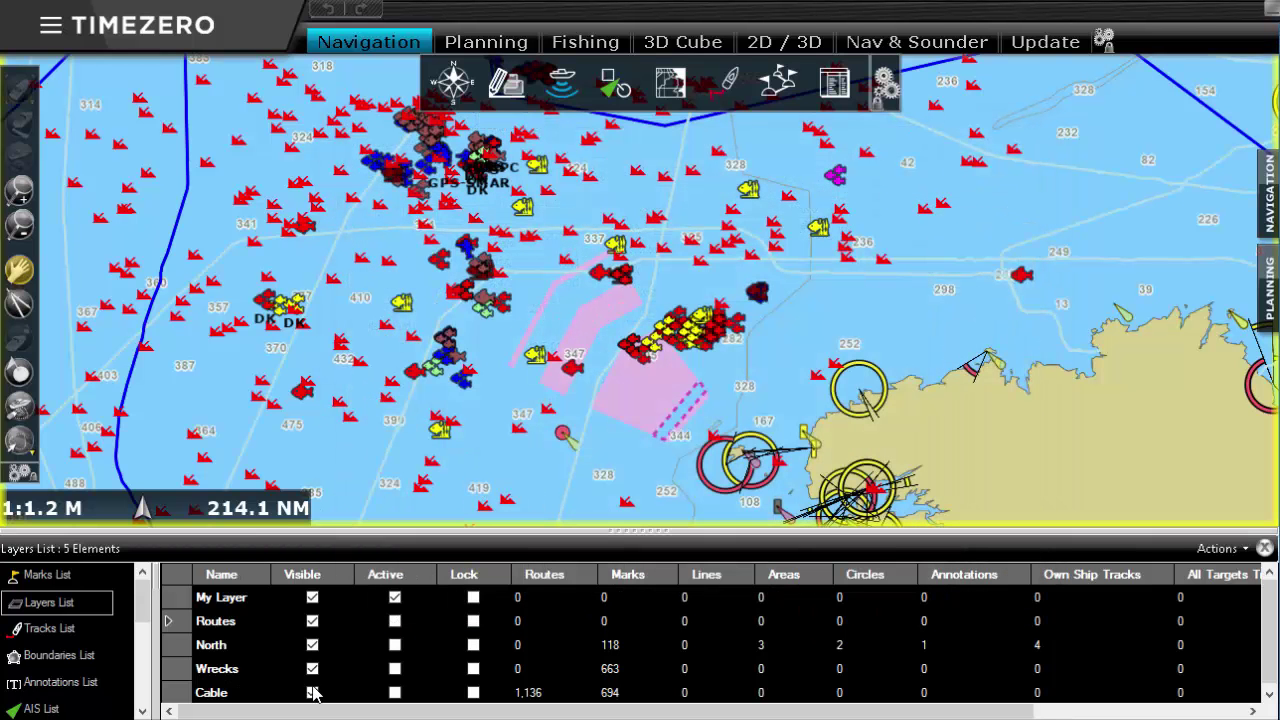
# - Hide the Cable and Wrecks layers and bring up the Marks List
pyautogui.click(313, 693)
pyautogui.click(311, 670)
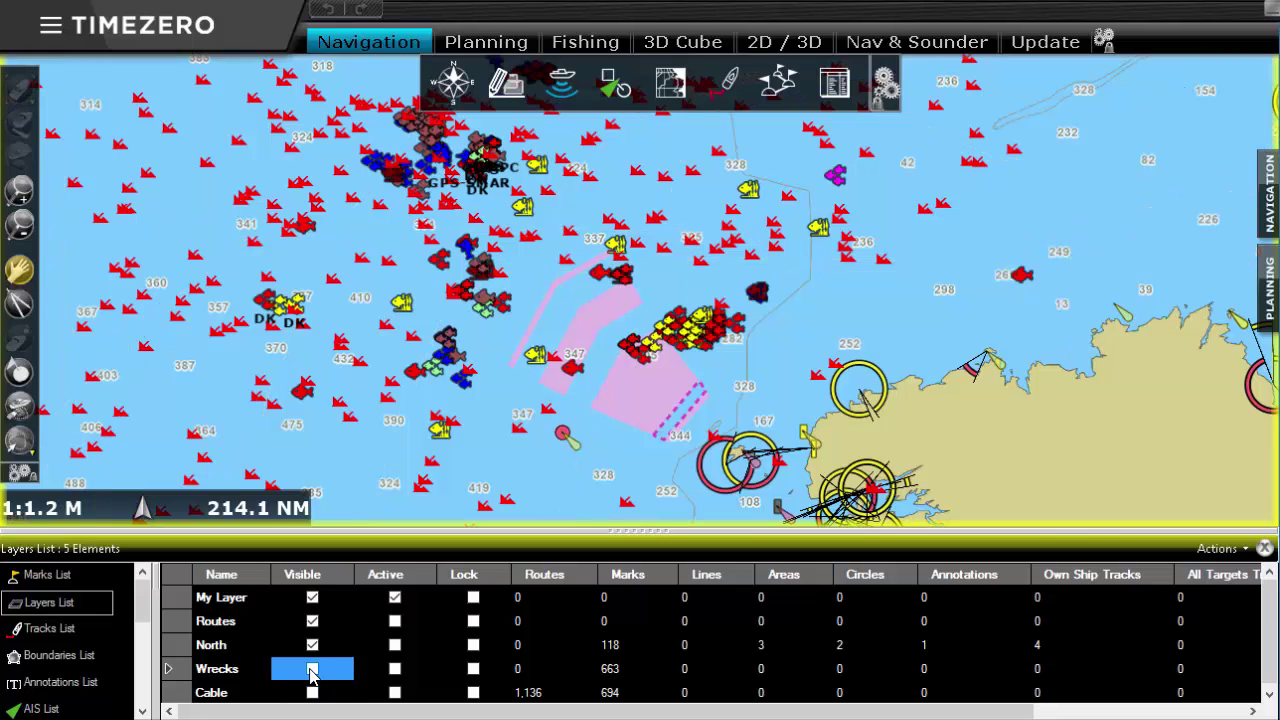
pyautogui.click(66, 578)
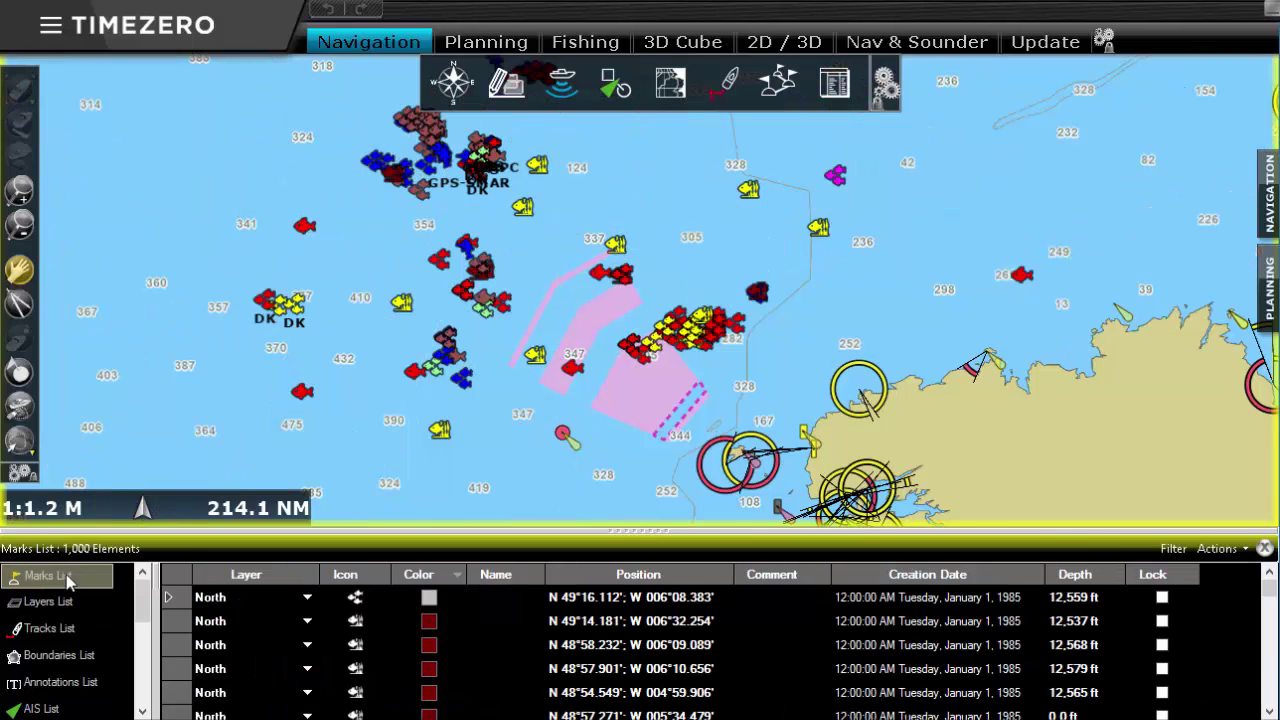
# - Filter the marks list by one icon type and blue colour, with no layer restriction
pyautogui.click(1168, 548)
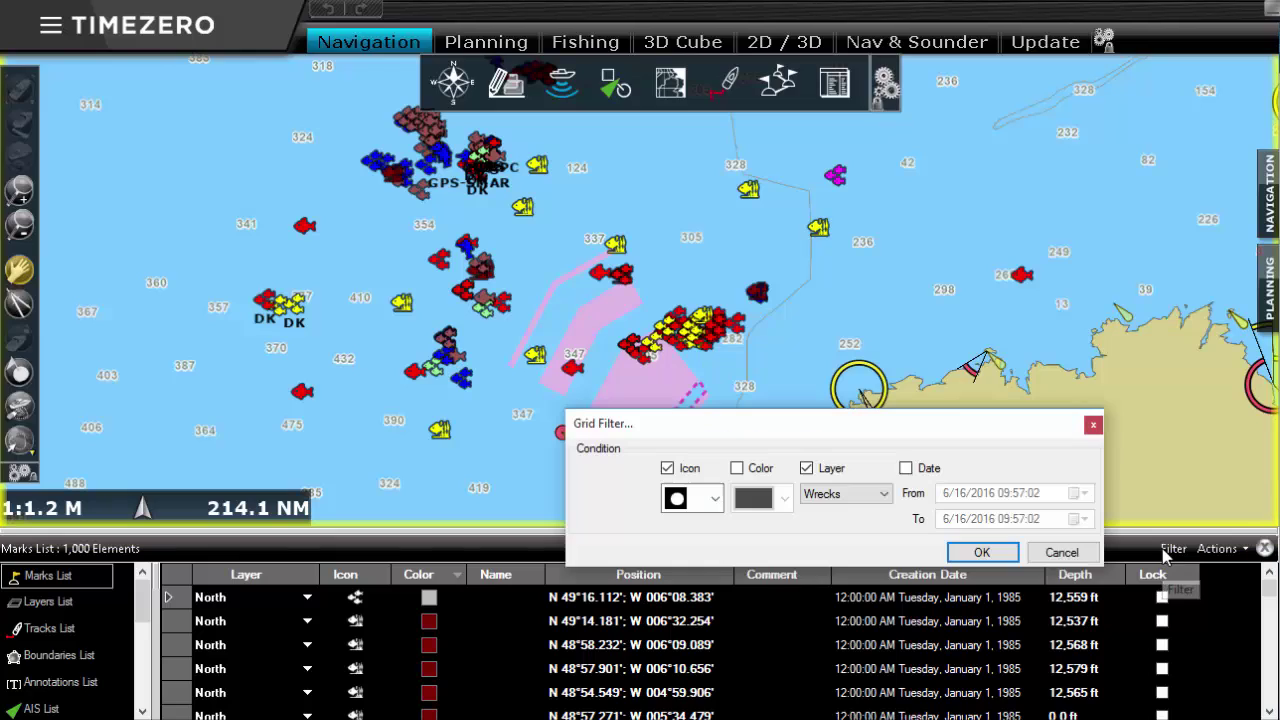
pyautogui.click(716, 503)
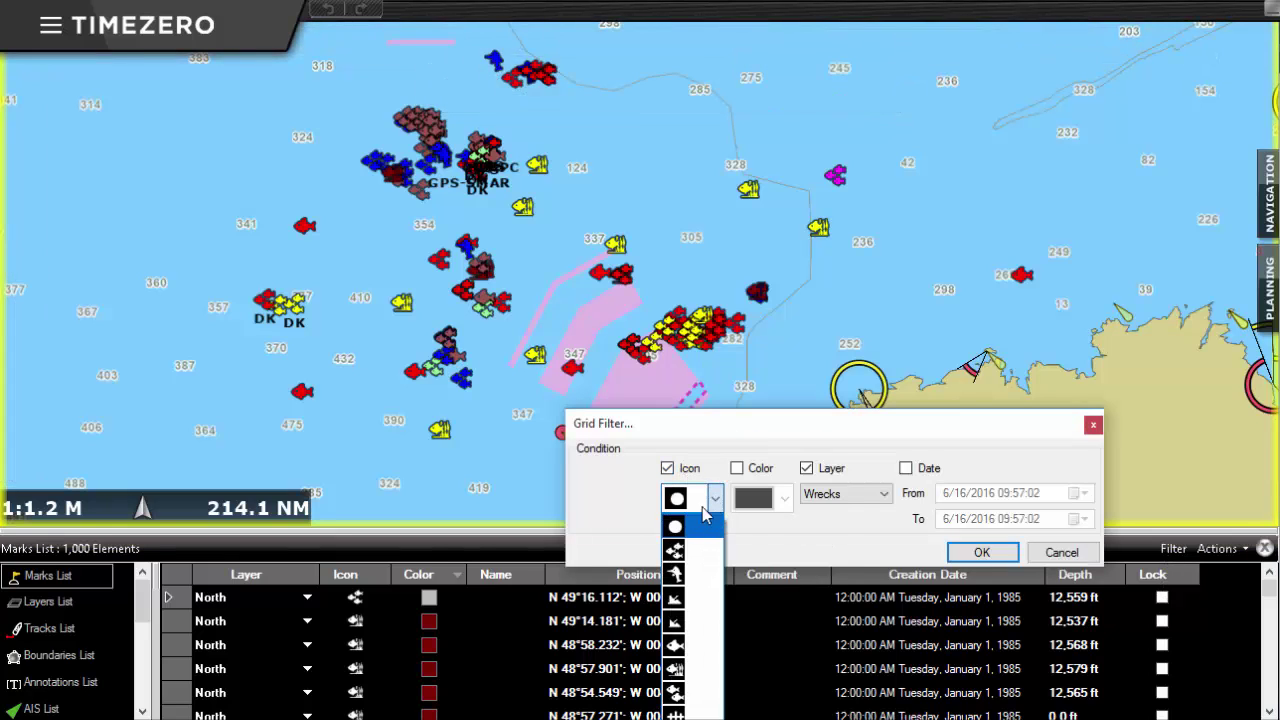
pyautogui.click(686, 549)
pyautogui.click(738, 469)
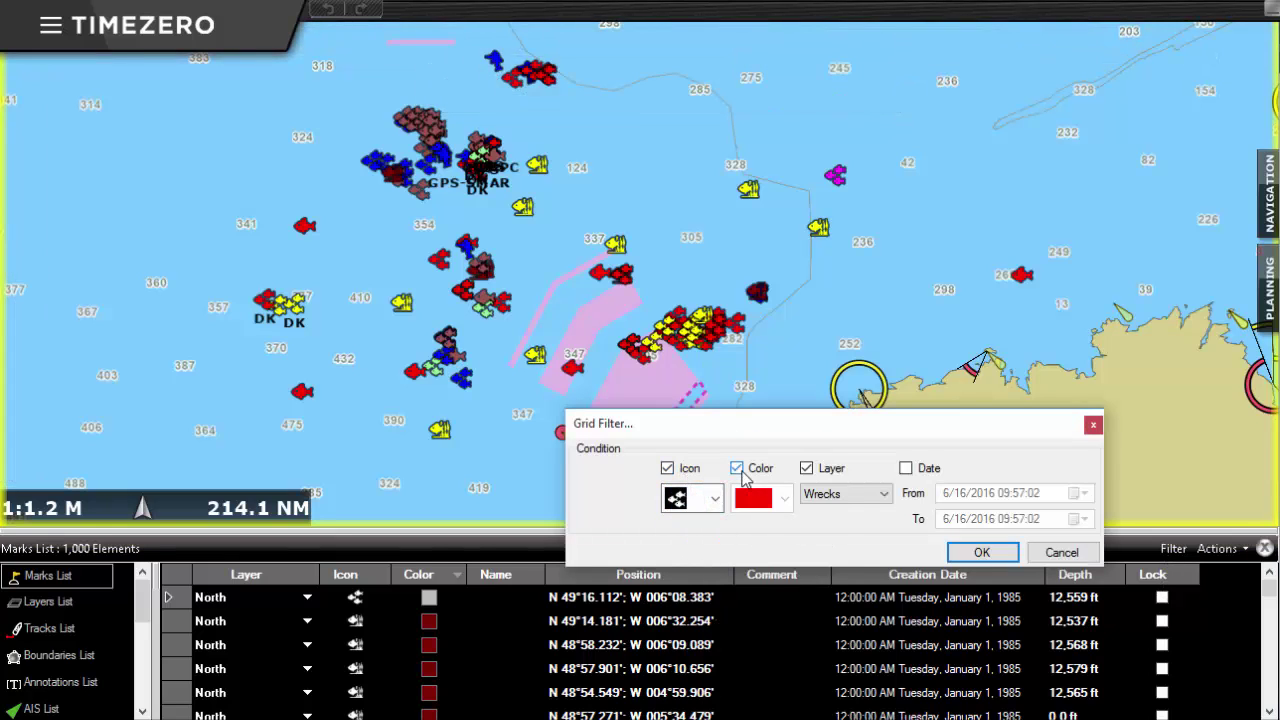
pyautogui.click(785, 499)
pyautogui.click(766, 545)
pyautogui.click(806, 468)
pyautogui.click(981, 552)
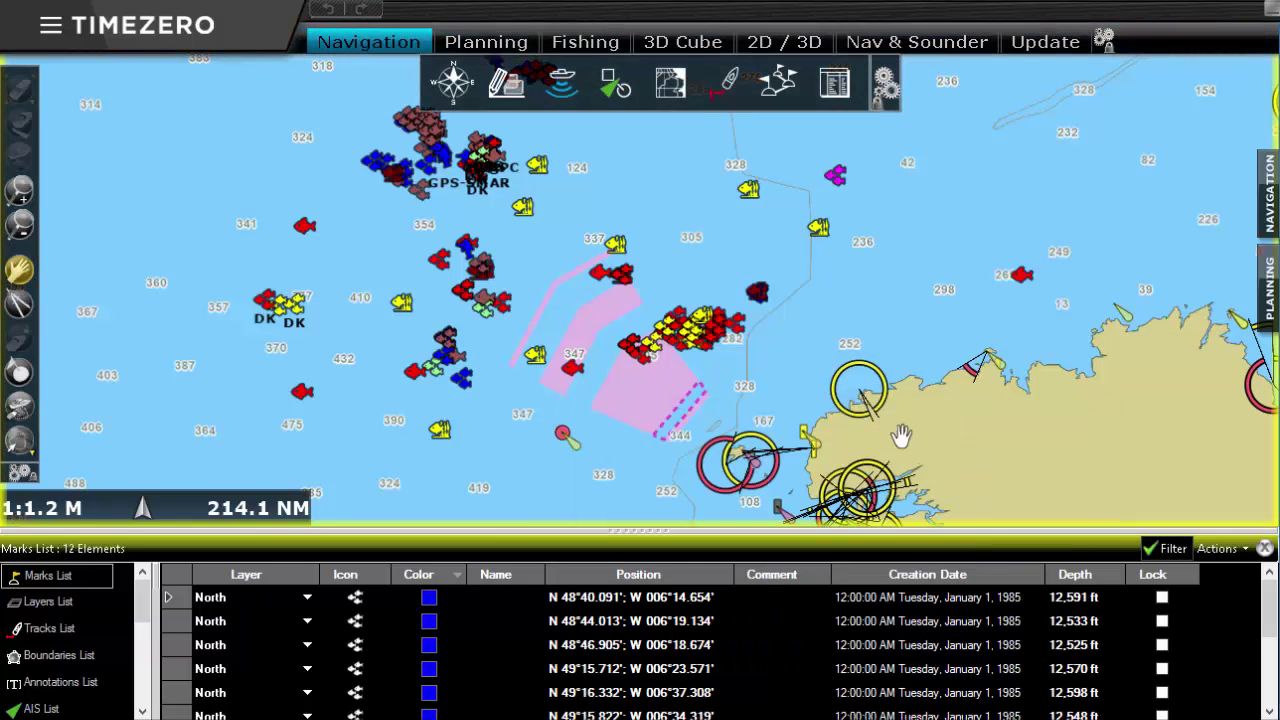
# - Enable Apply List Filter(s) on Chart so only the filtered marks appear
pyautogui.click(505, 95)
pyautogui.moveTo(600, 141)
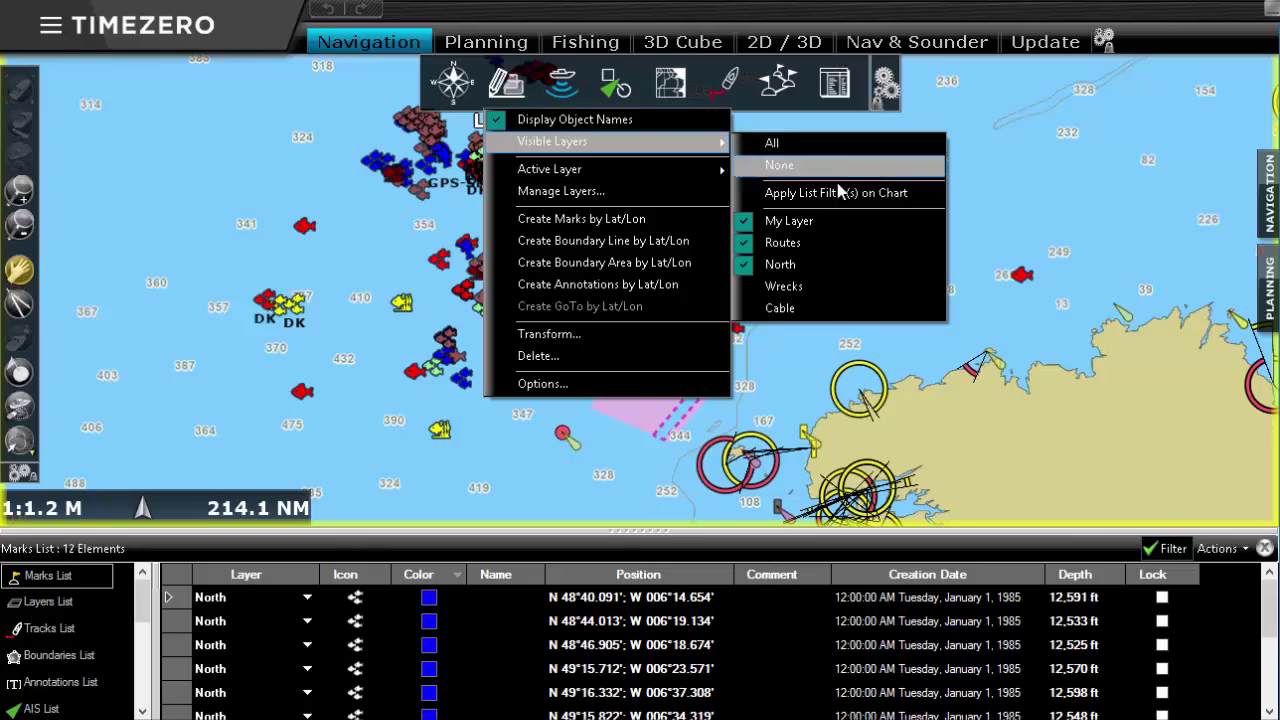
pyautogui.click(838, 193)
pyautogui.click(790, 396)
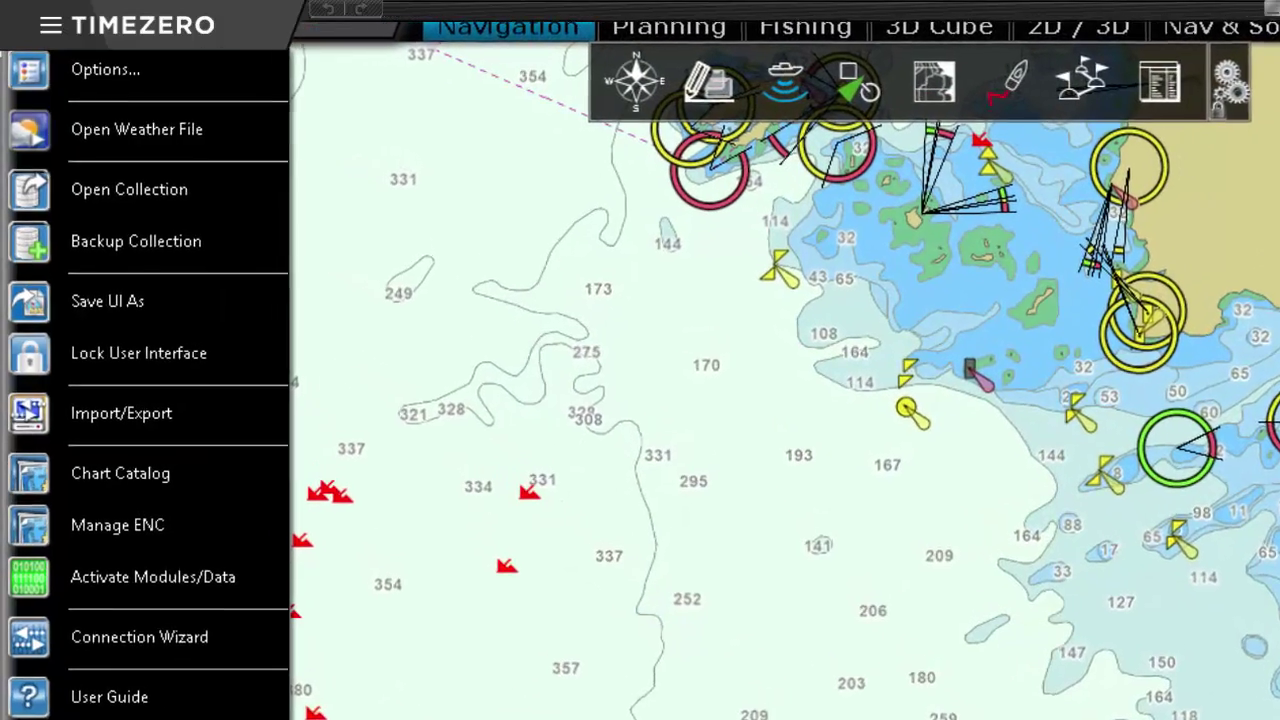
# - Import Export.ptf as PTF - MaxSea v12 Layers, creating one layer per file
pyautogui.click(239, 418)
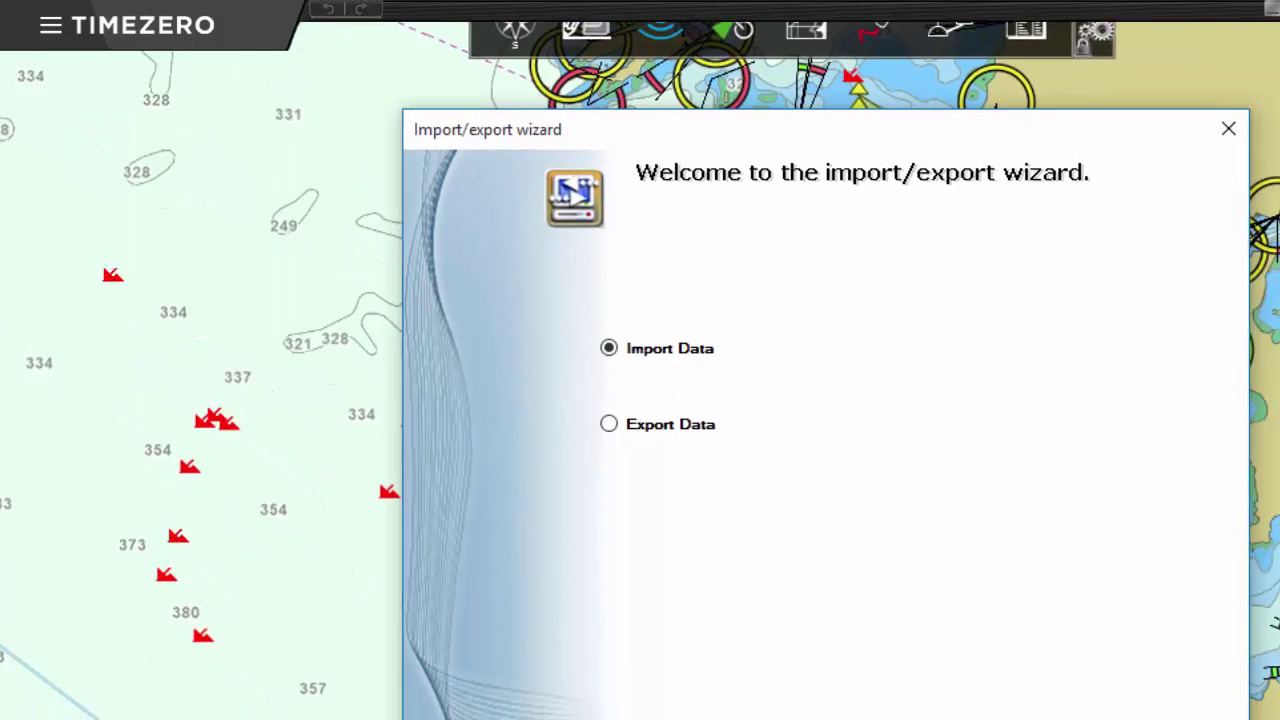
pyautogui.click(838, 697)
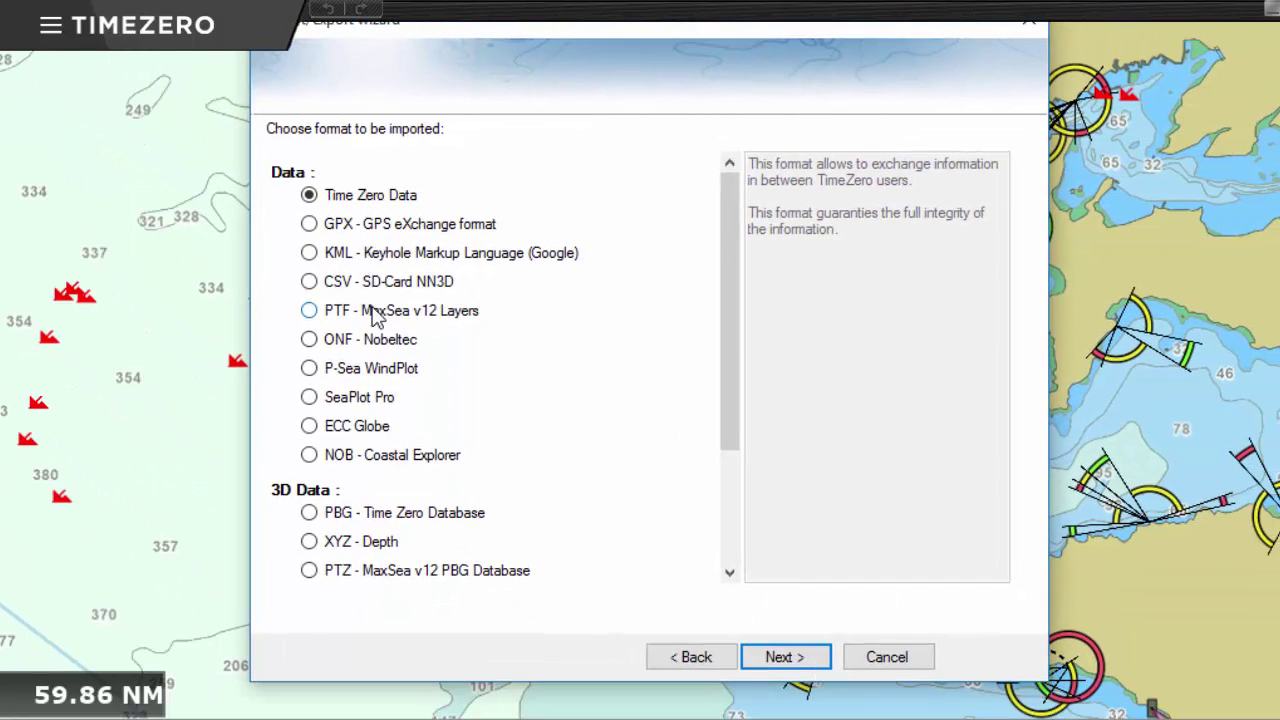
pyautogui.click(309, 311)
pyautogui.click(812, 655)
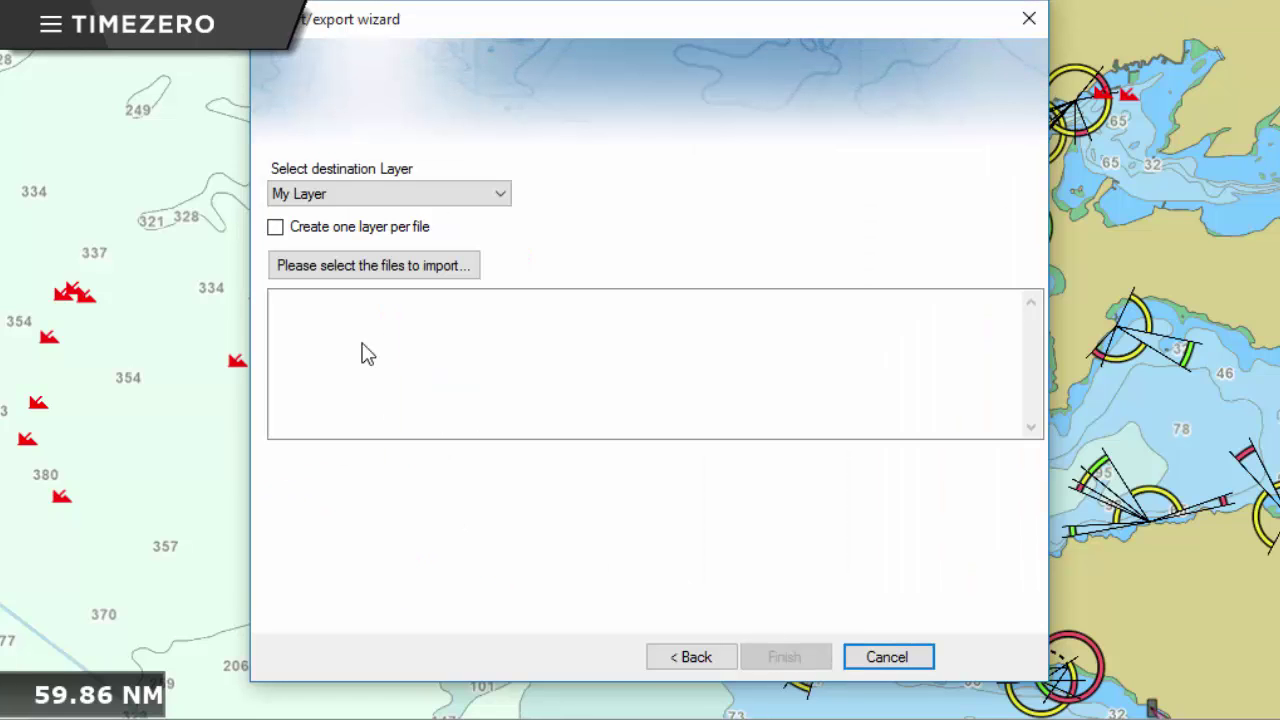
pyautogui.click(276, 228)
pyautogui.click(384, 268)
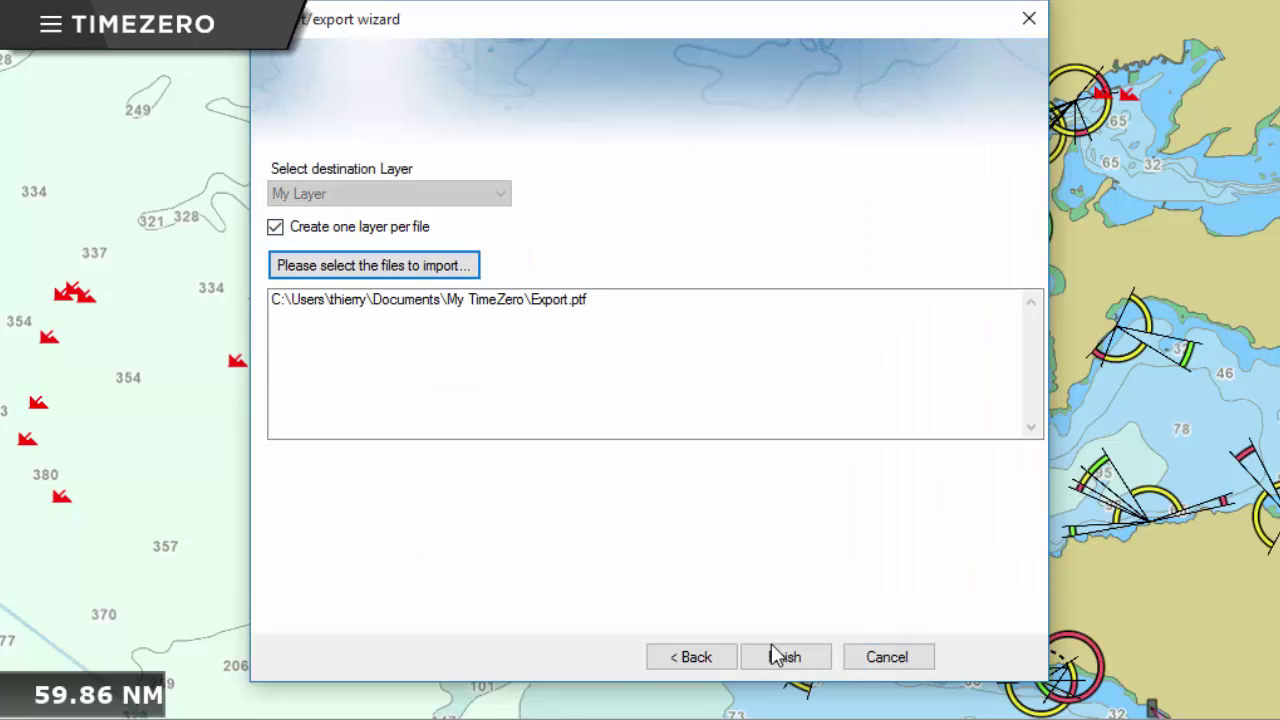
pyautogui.click(801, 658)
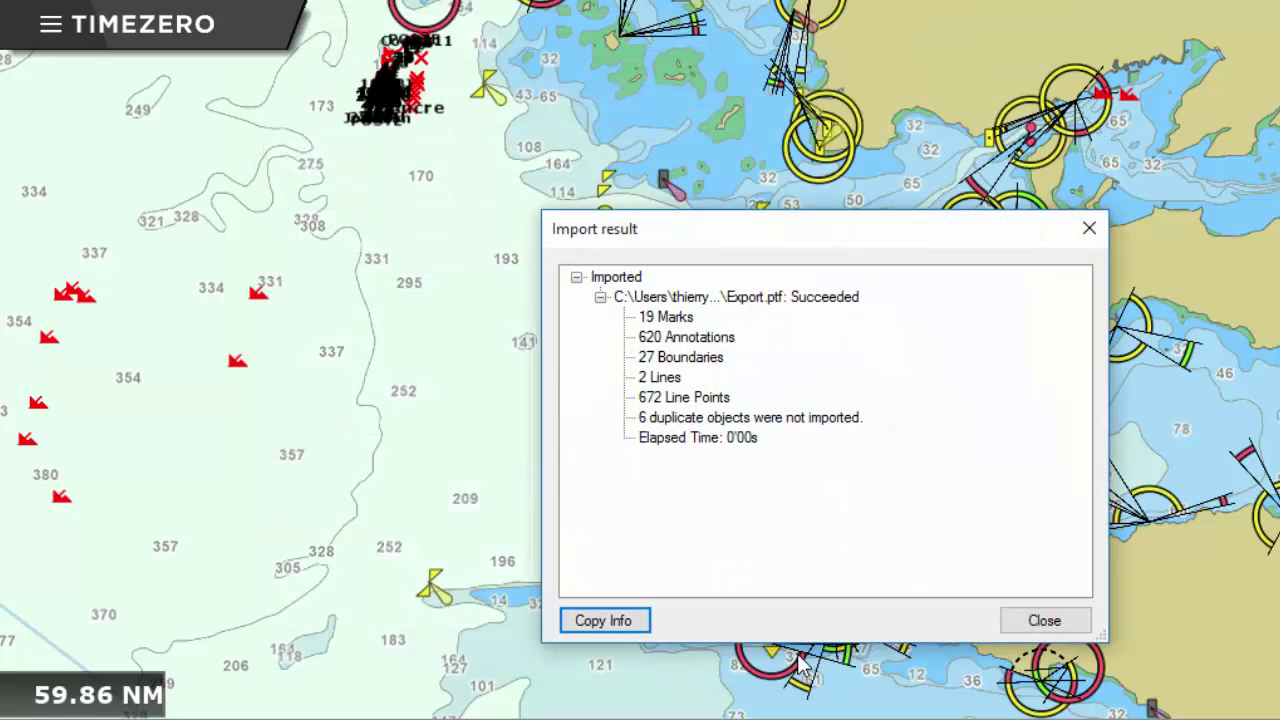
pyautogui.click(1044, 620)
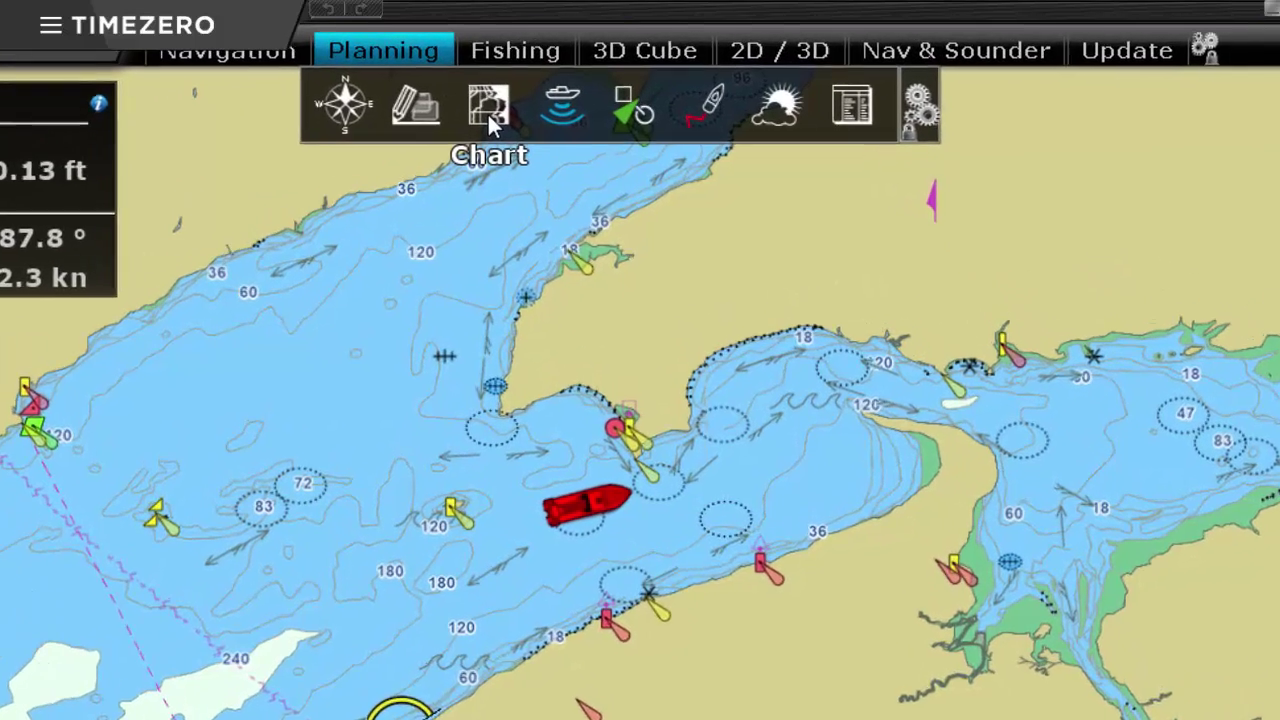
# - Show Tidal Height Stations and Tidal Currents, then play and pause the timeline animation
pyautogui.click(567, 88)
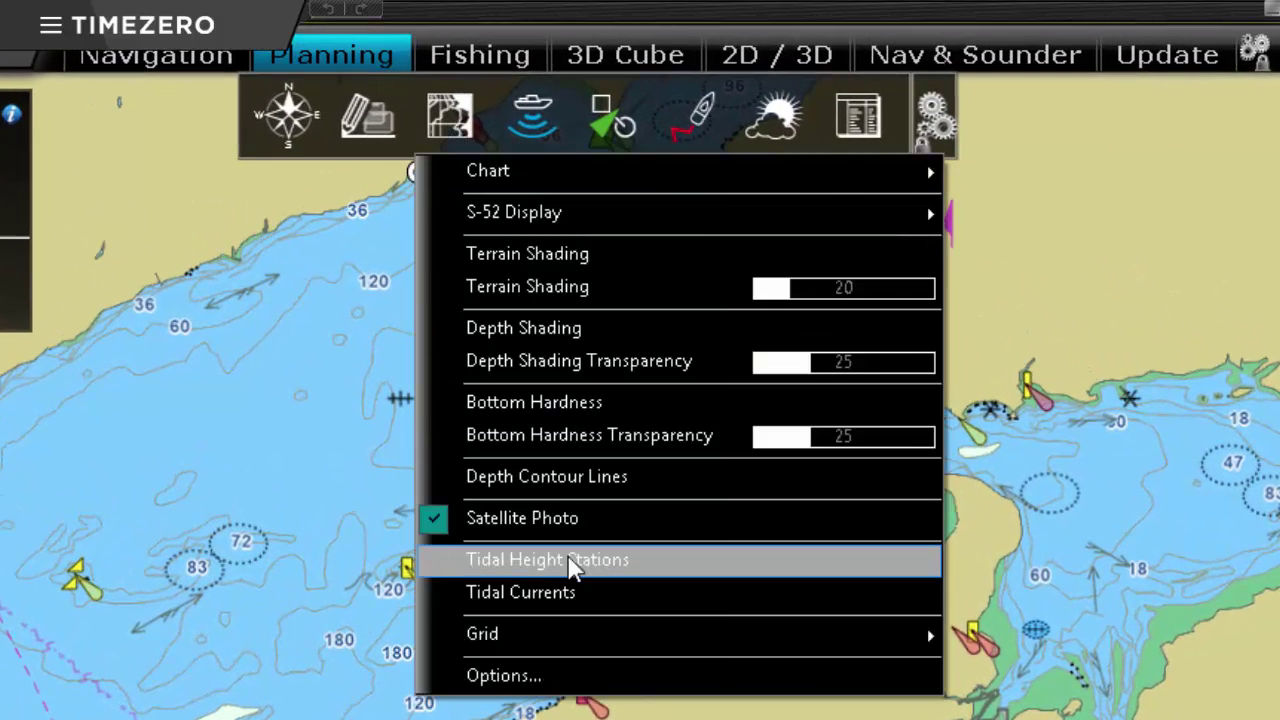
pyautogui.click(571, 562)
pyautogui.click(569, 594)
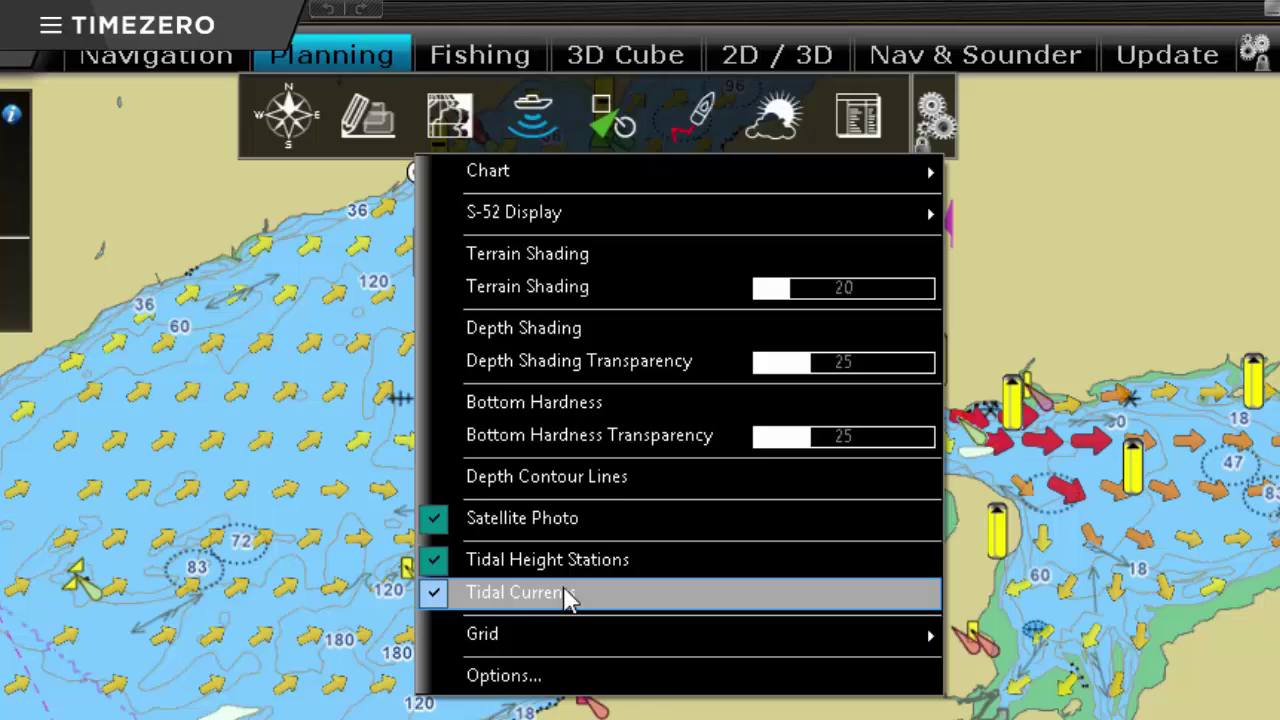
pyautogui.click(398, 655)
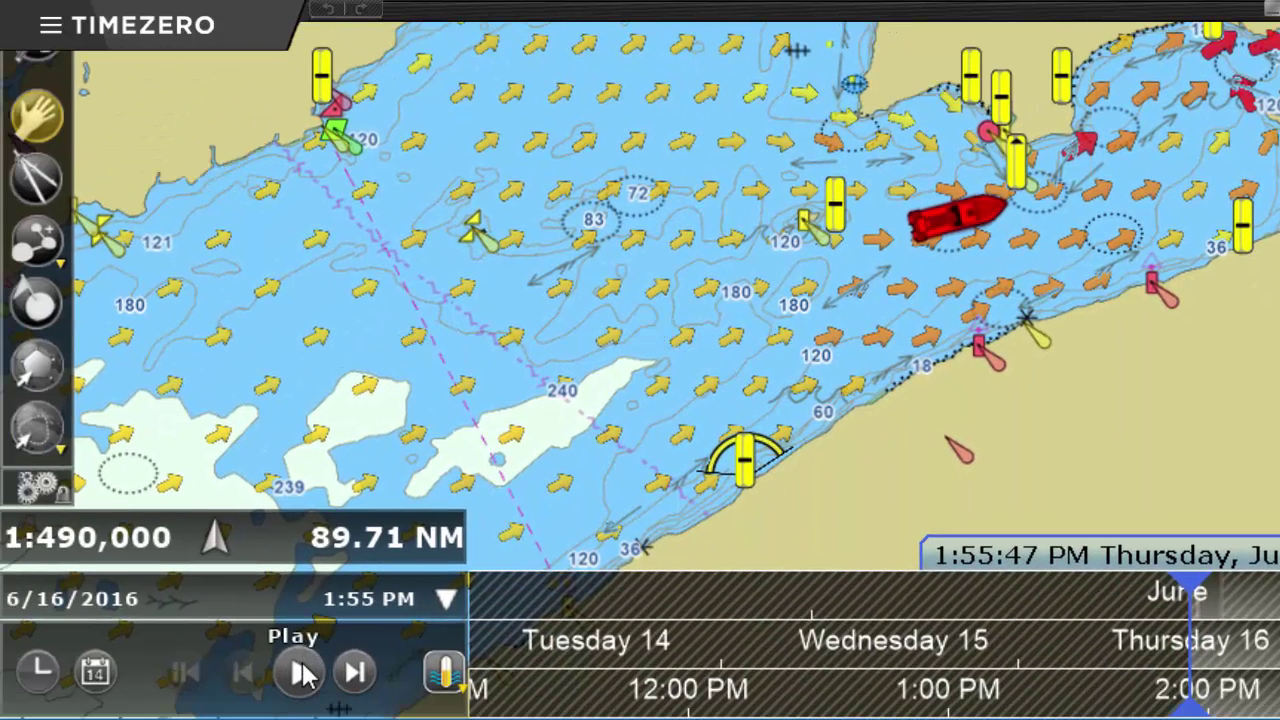
pyautogui.click(301, 674)
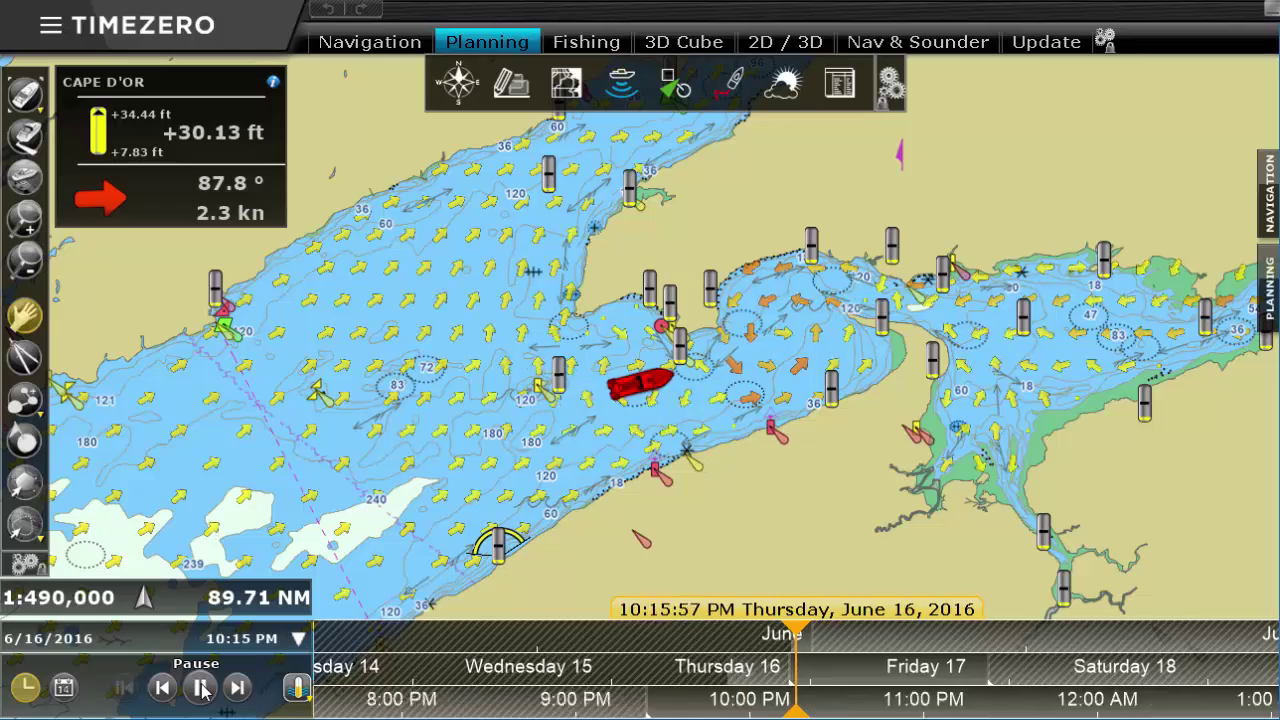
pyautogui.click(201, 688)
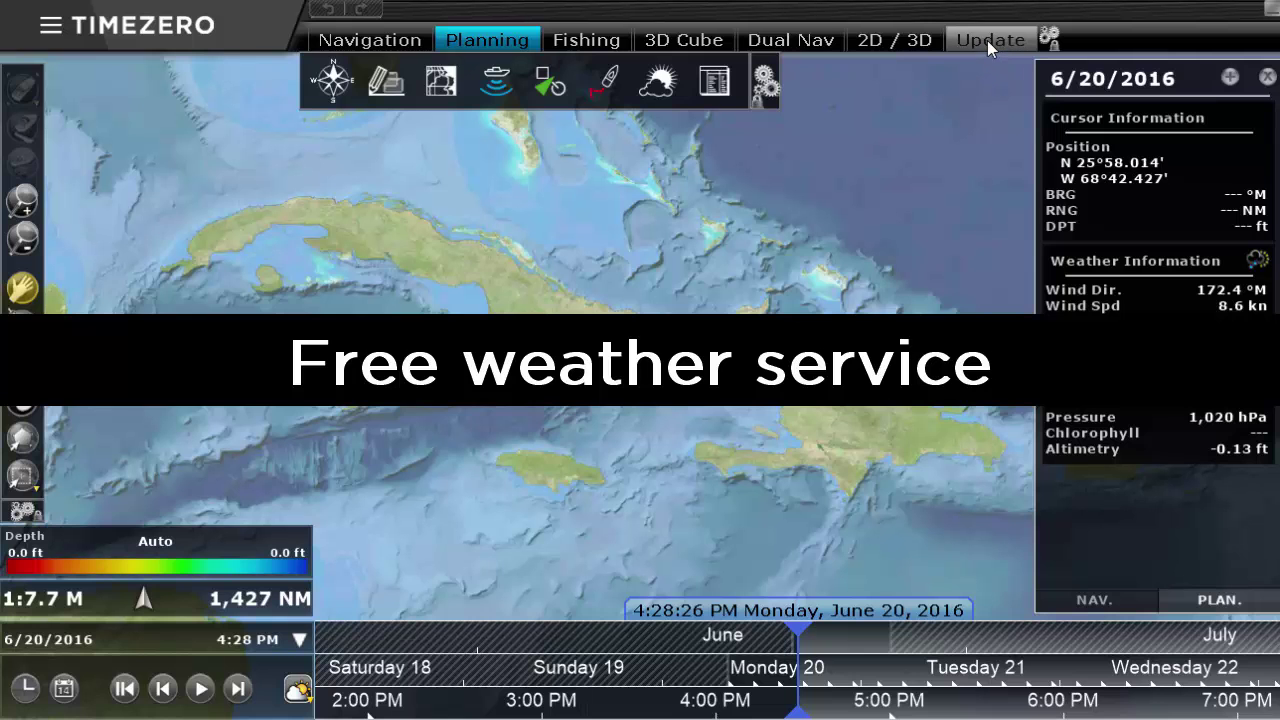
# - Review the weather download options in the Update workspace, then return to Planning
pyautogui.click(987, 40)
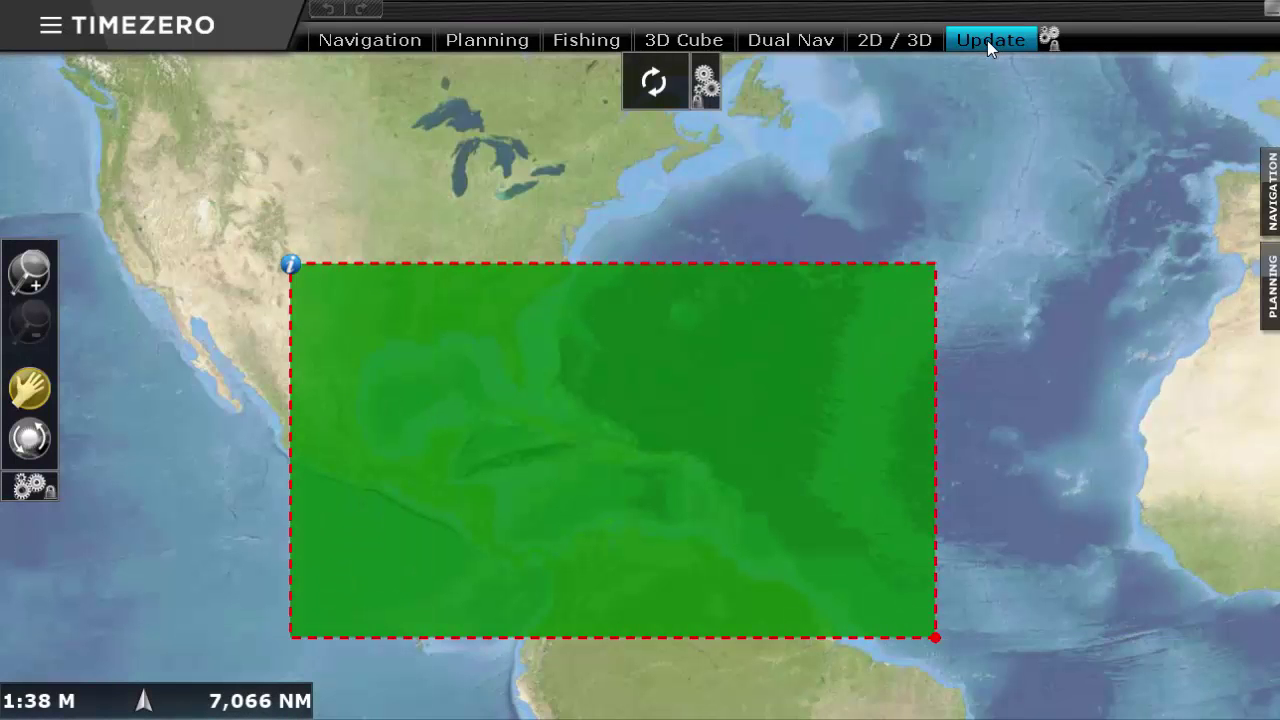
pyautogui.click(655, 93)
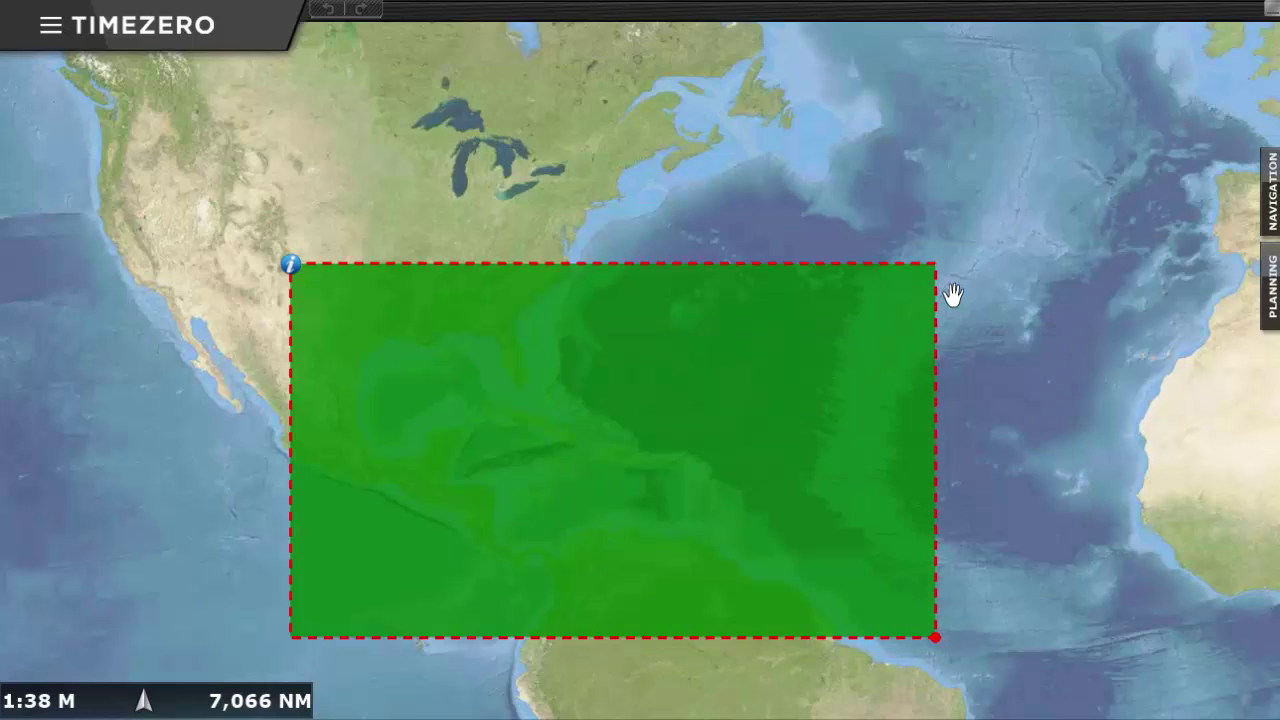
pyautogui.click(494, 40)
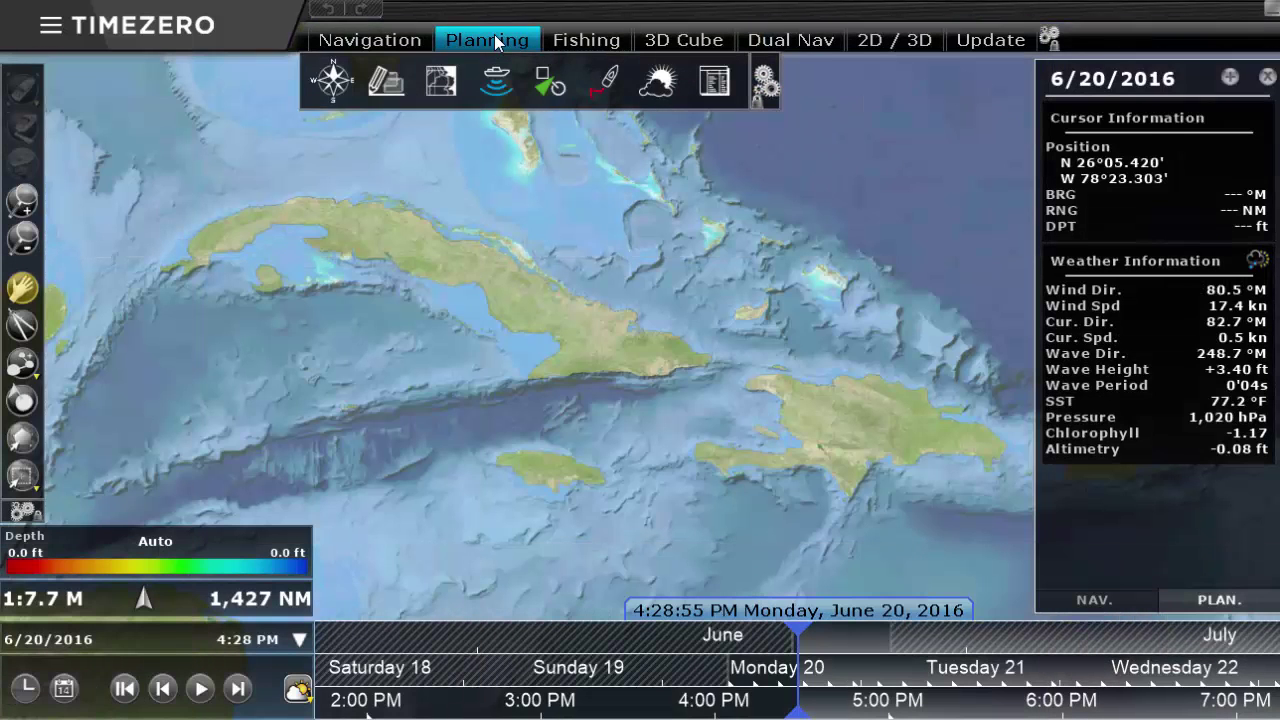
# - Turn on Display Weather, read wind values at a spot, and play the forecast into June 21
pyautogui.click(660, 84)
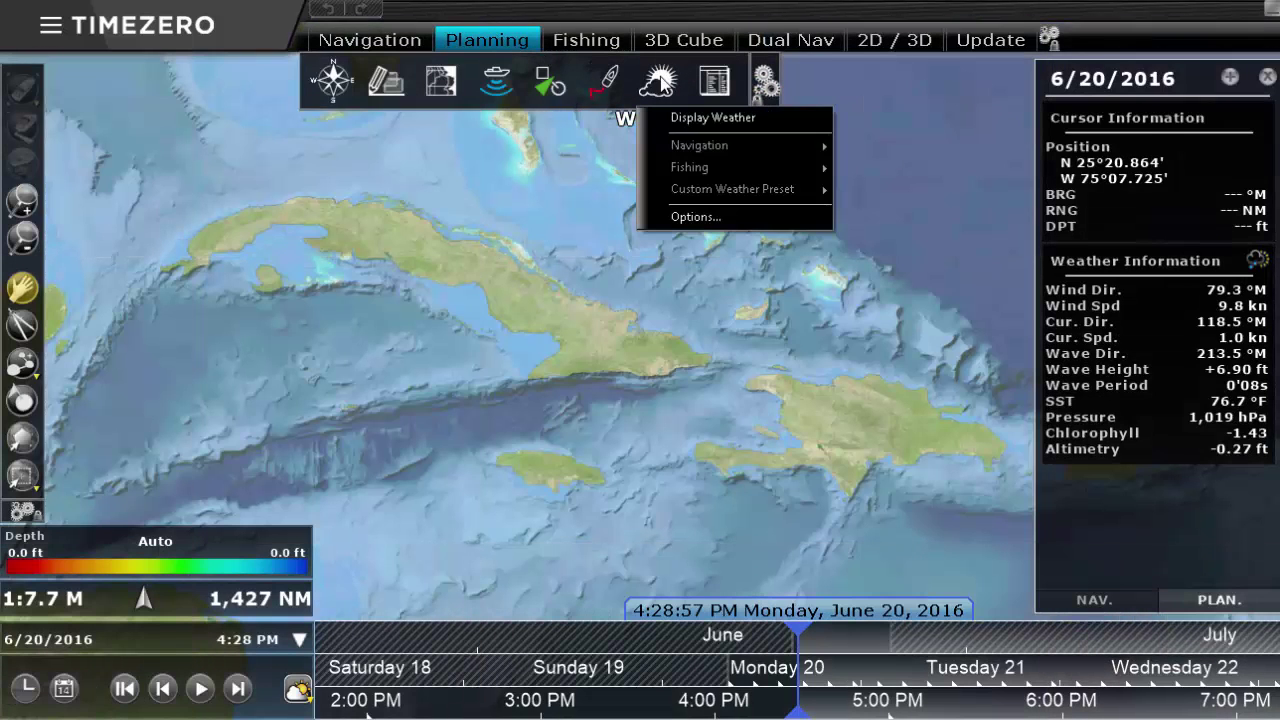
pyautogui.click(684, 121)
pyautogui.click(555, 225)
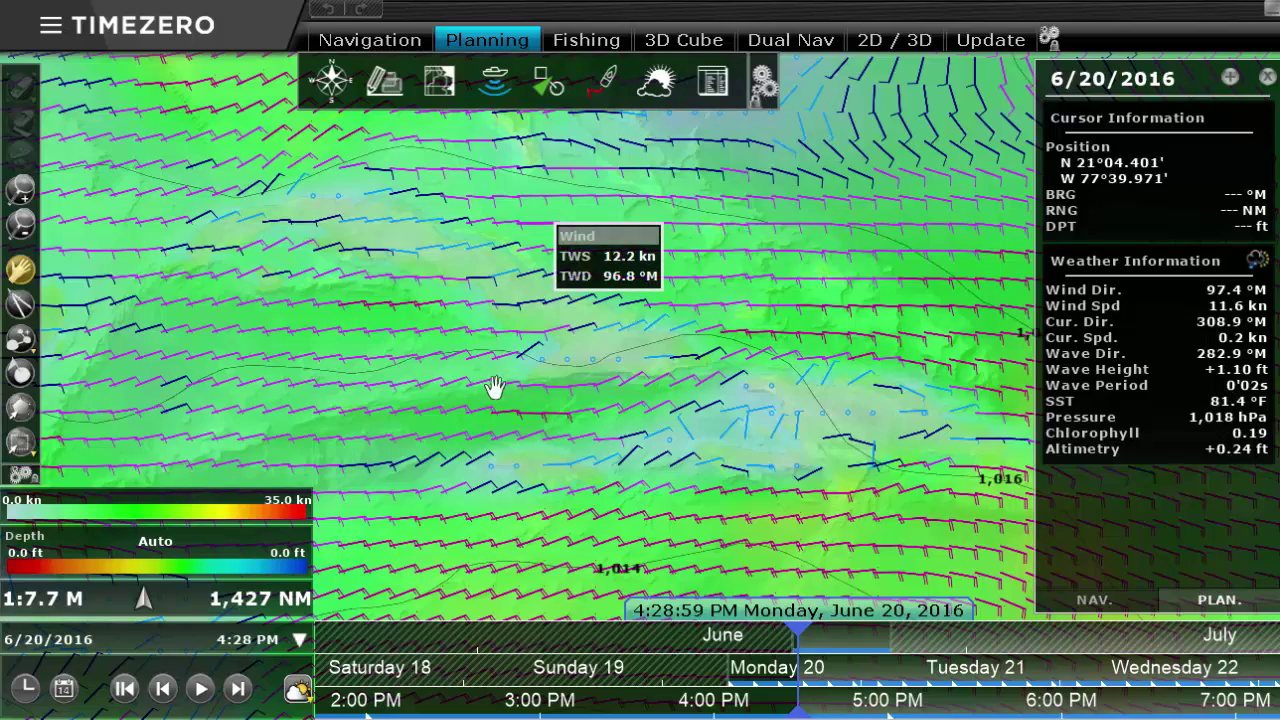
pyautogui.click(200, 704)
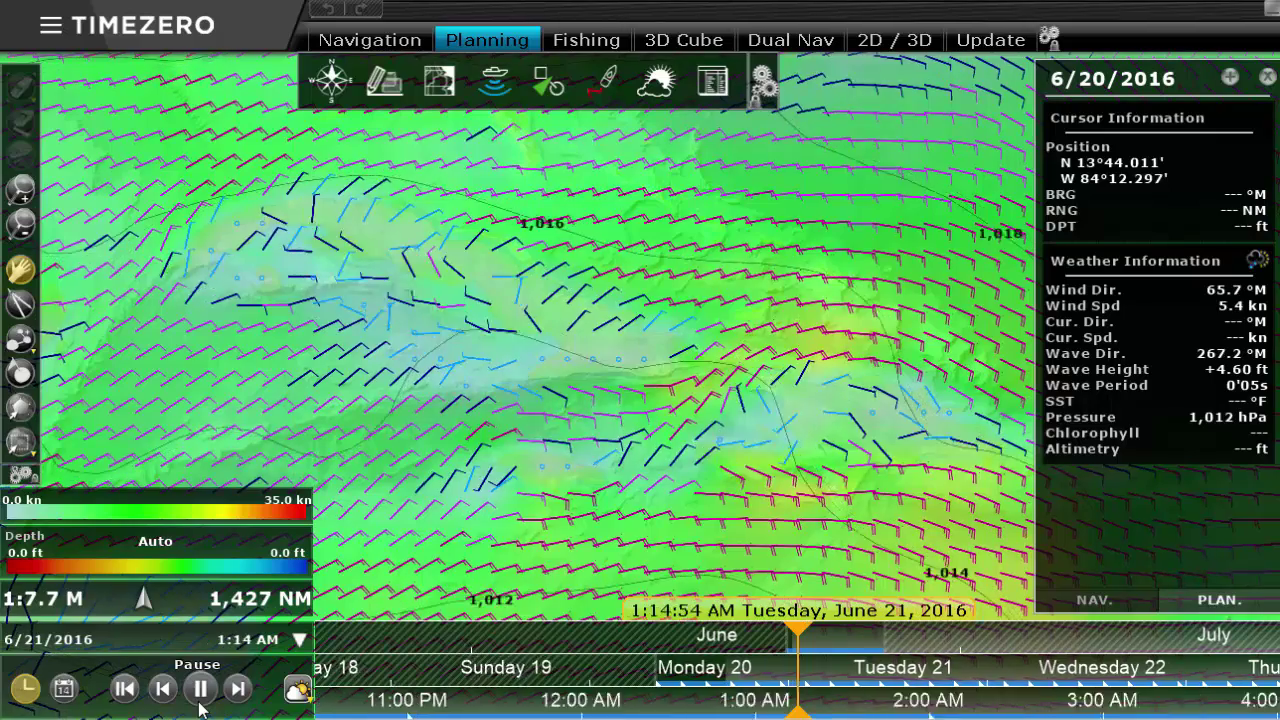
pyautogui.click(203, 692)
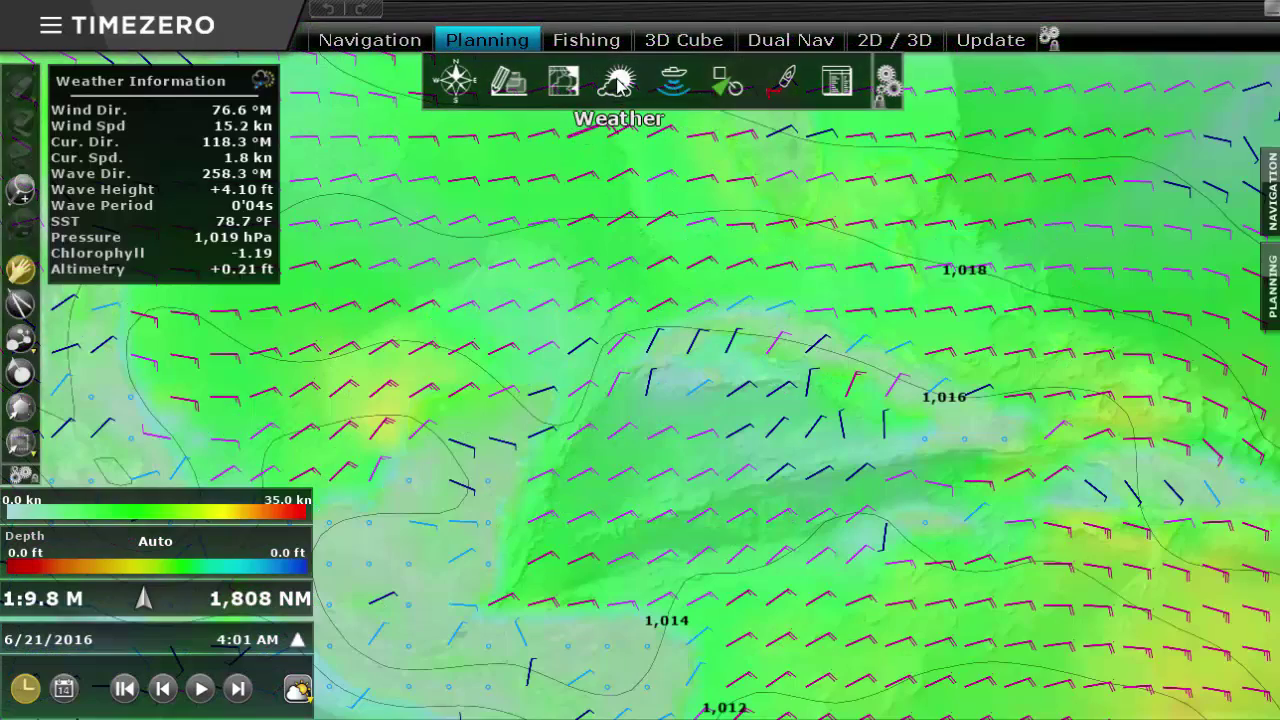
# - Apply the Fishing weather preset, compare colour layers, keep Altimetry, and zoom into the Gulf of Mexico
pyautogui.click(620, 85)
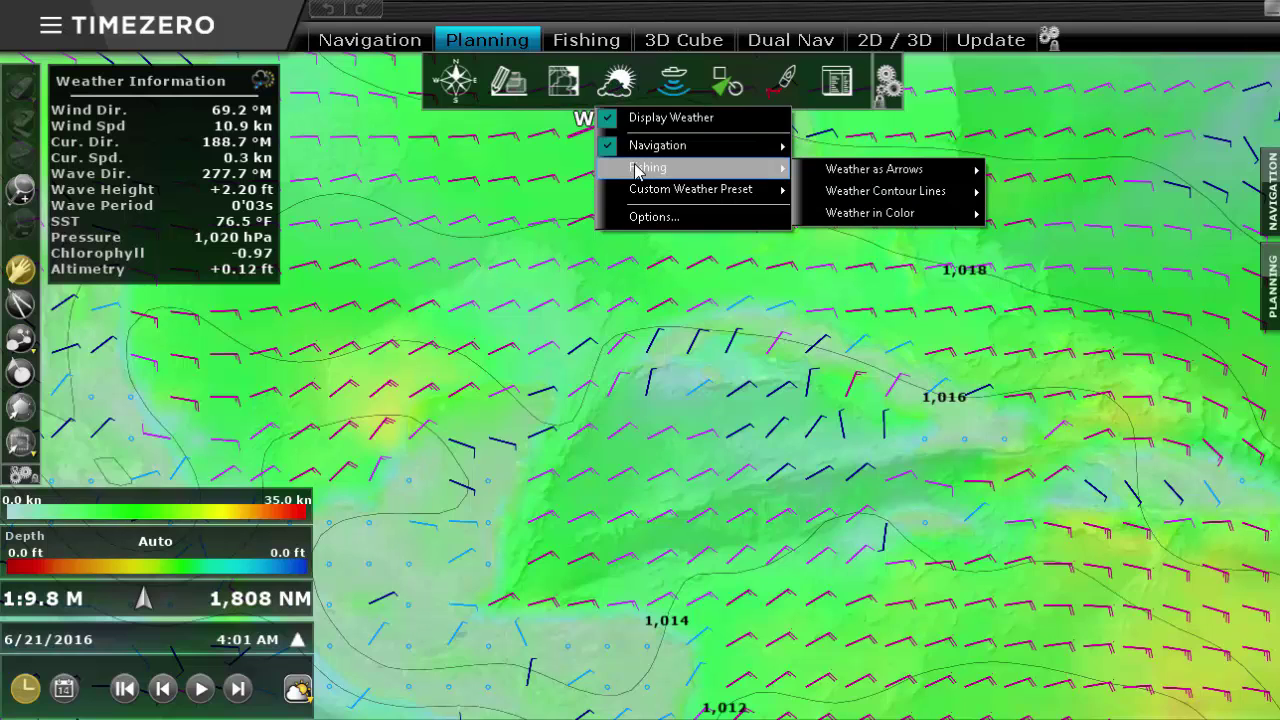
pyautogui.click(636, 170)
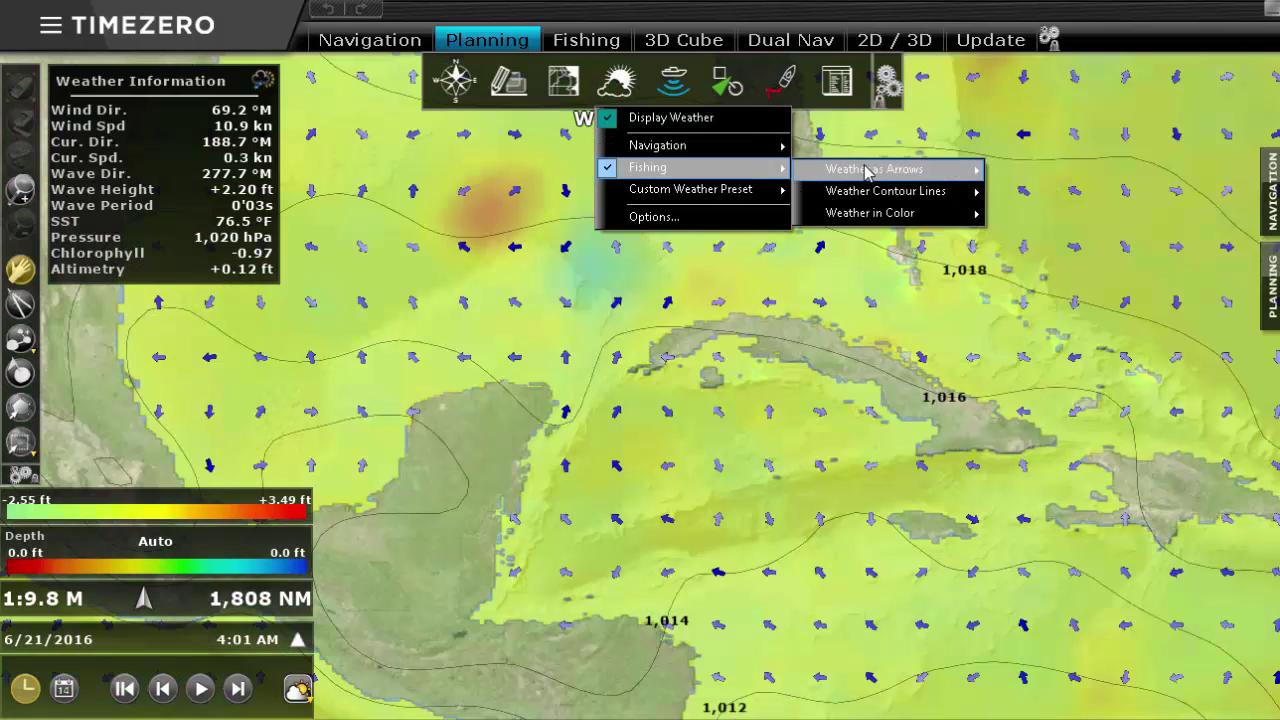
pyautogui.moveTo(880, 214)
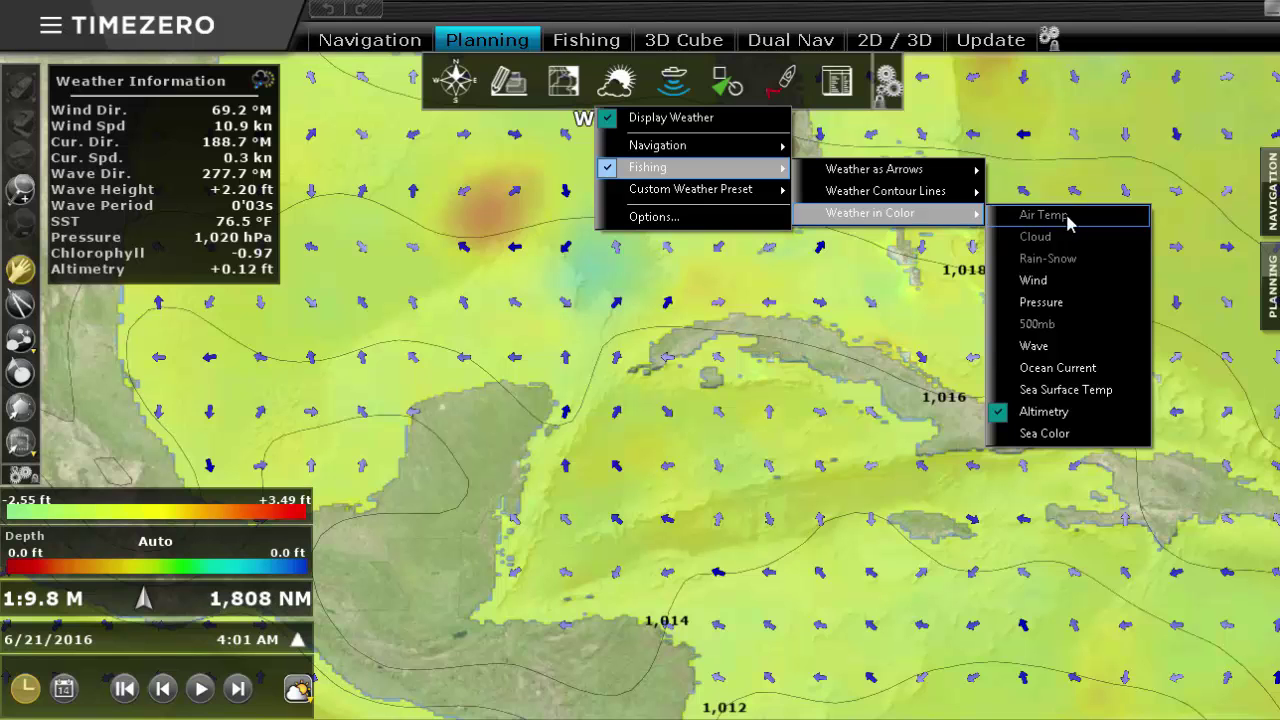
pyautogui.click(1078, 381)
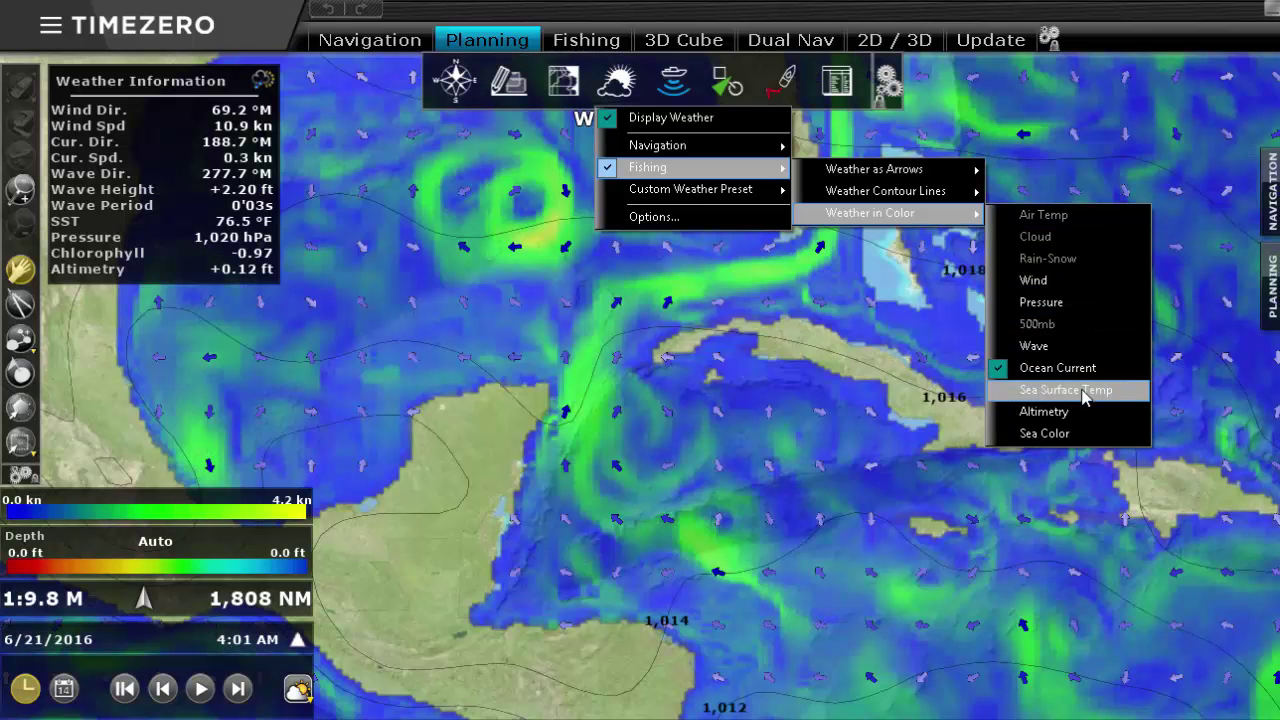
pyautogui.click(1085, 398)
pyautogui.click(1085, 414)
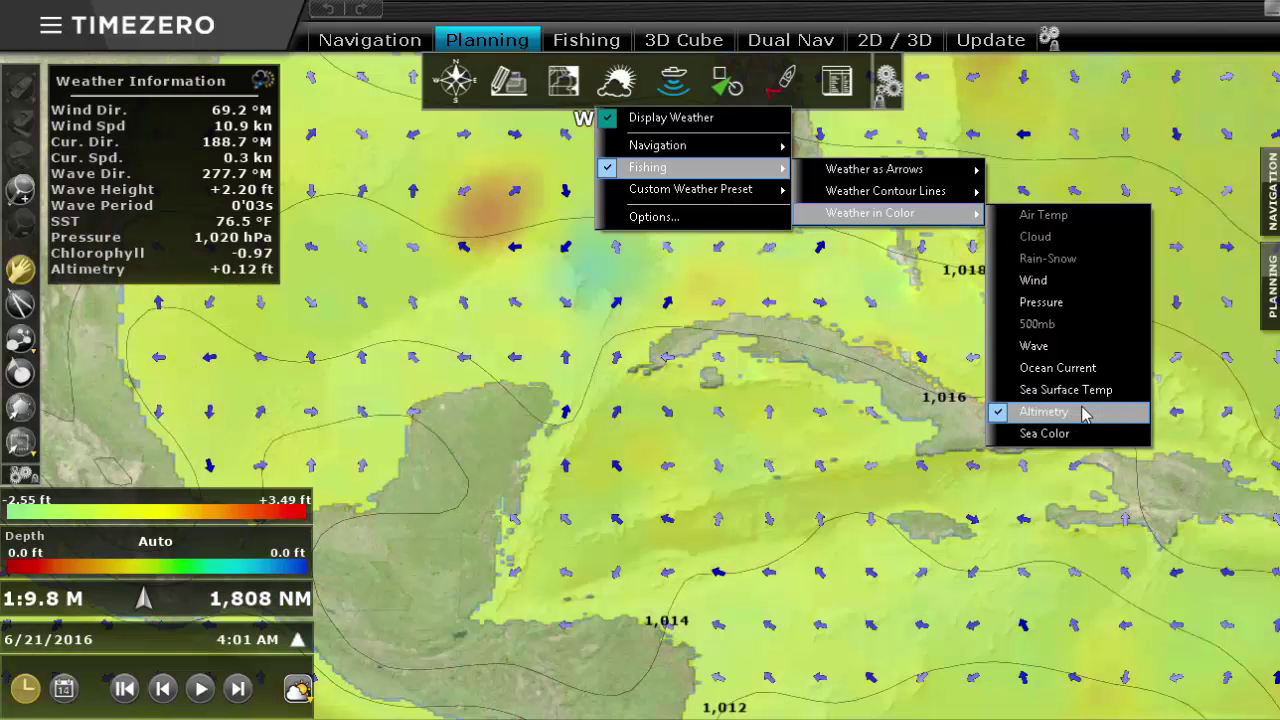
pyautogui.click(1083, 434)
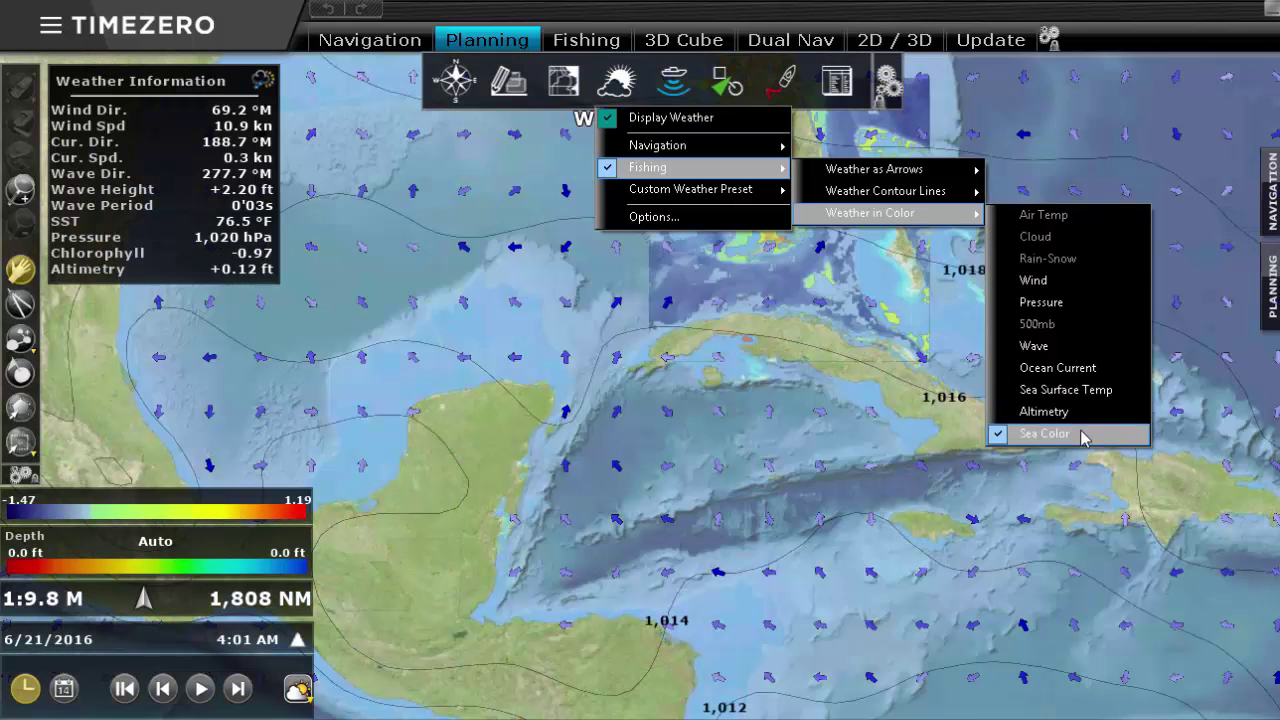
pyautogui.click(1072, 415)
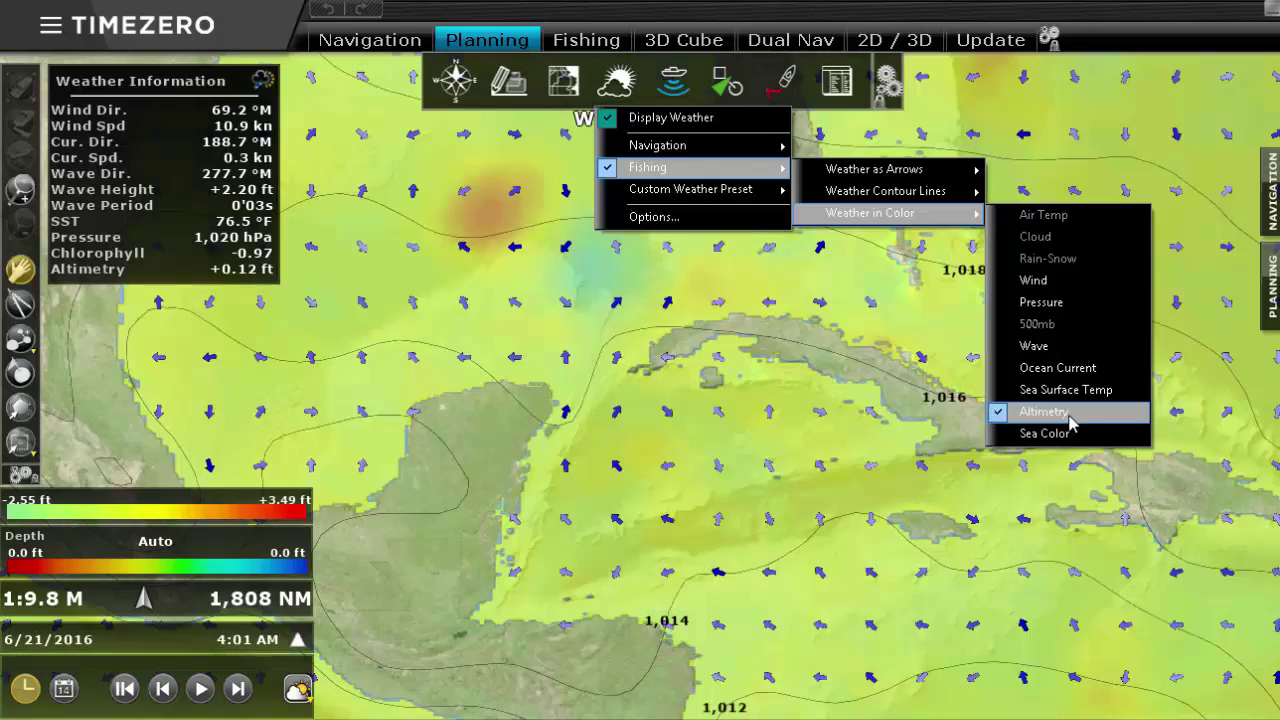
pyautogui.moveTo(578, 335); pyautogui.dragTo(640, 390)
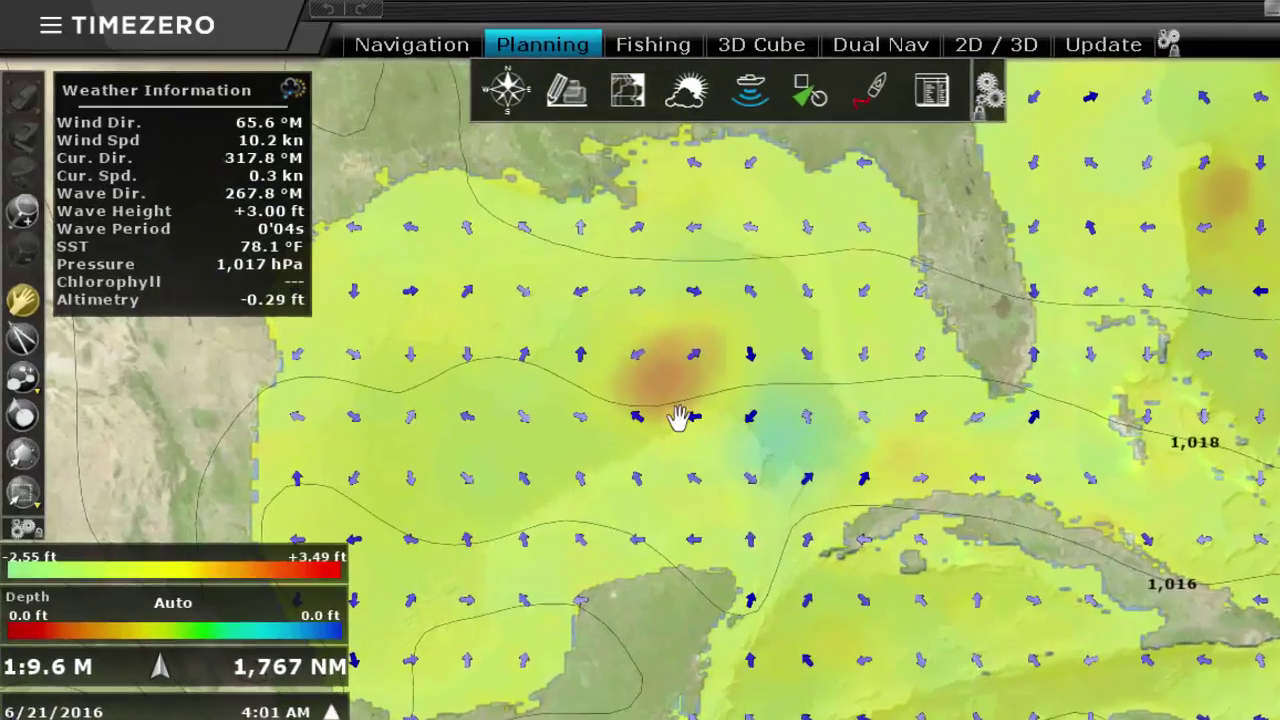
pyautogui.scroll(3, 818, 420)
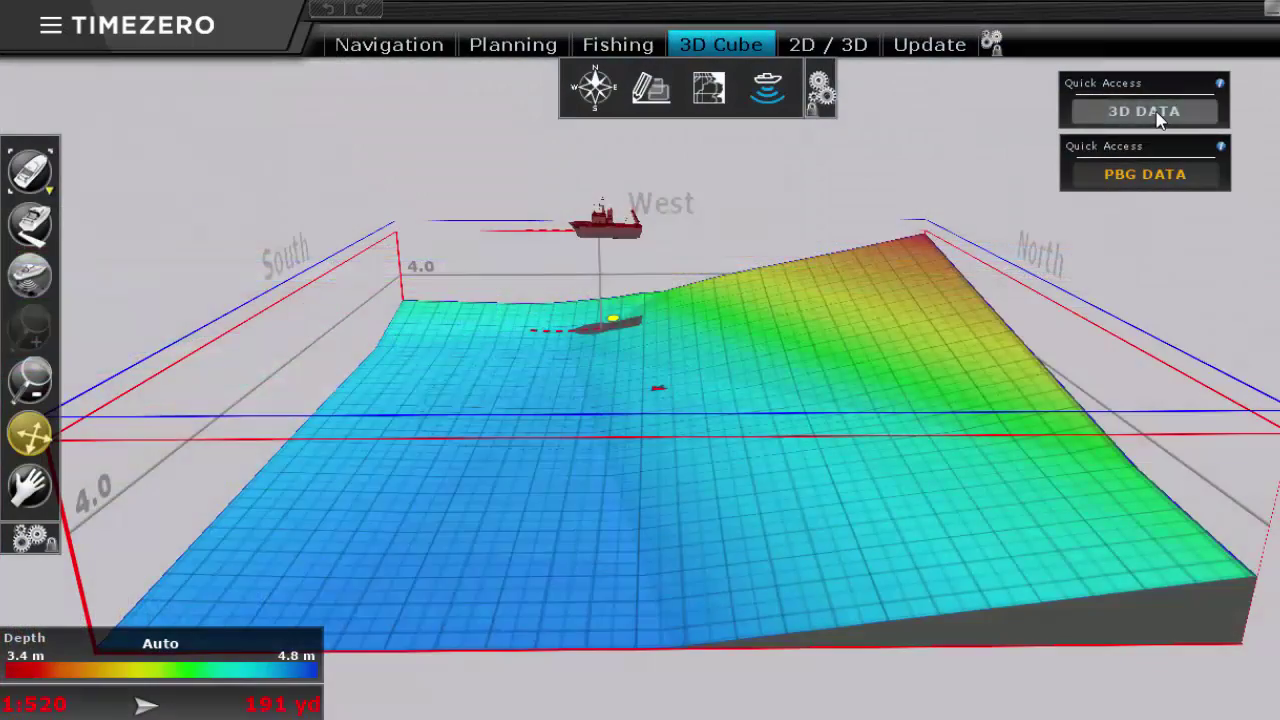
# - Load 3D depth data into the cube, then switch to PBG bathymetry and rotate to a North/East view
pyautogui.click(1157, 113)
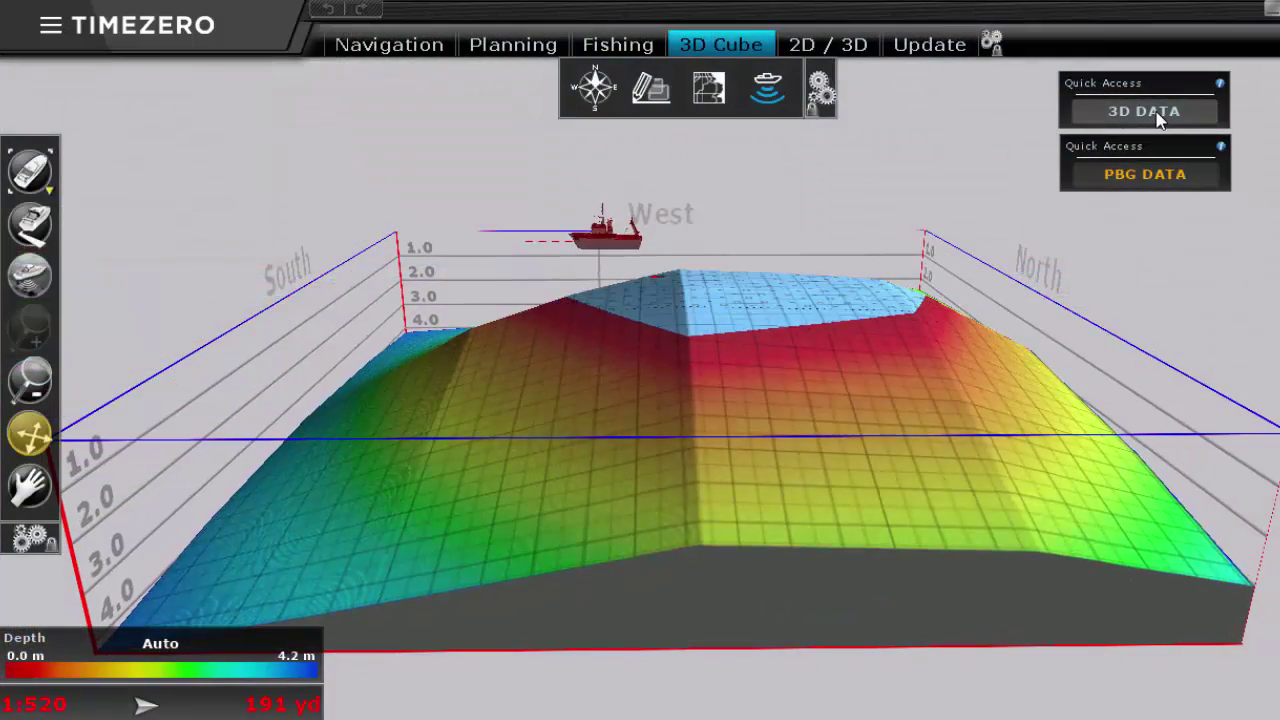
pyautogui.moveTo(709, 434)
pyautogui.mouseDown()
pyautogui.moveTo(920, 437)
pyautogui.moveTo(877, 423)
pyautogui.moveTo(760, 436)
pyautogui.mouseUp()
pyautogui.click(1154, 180)
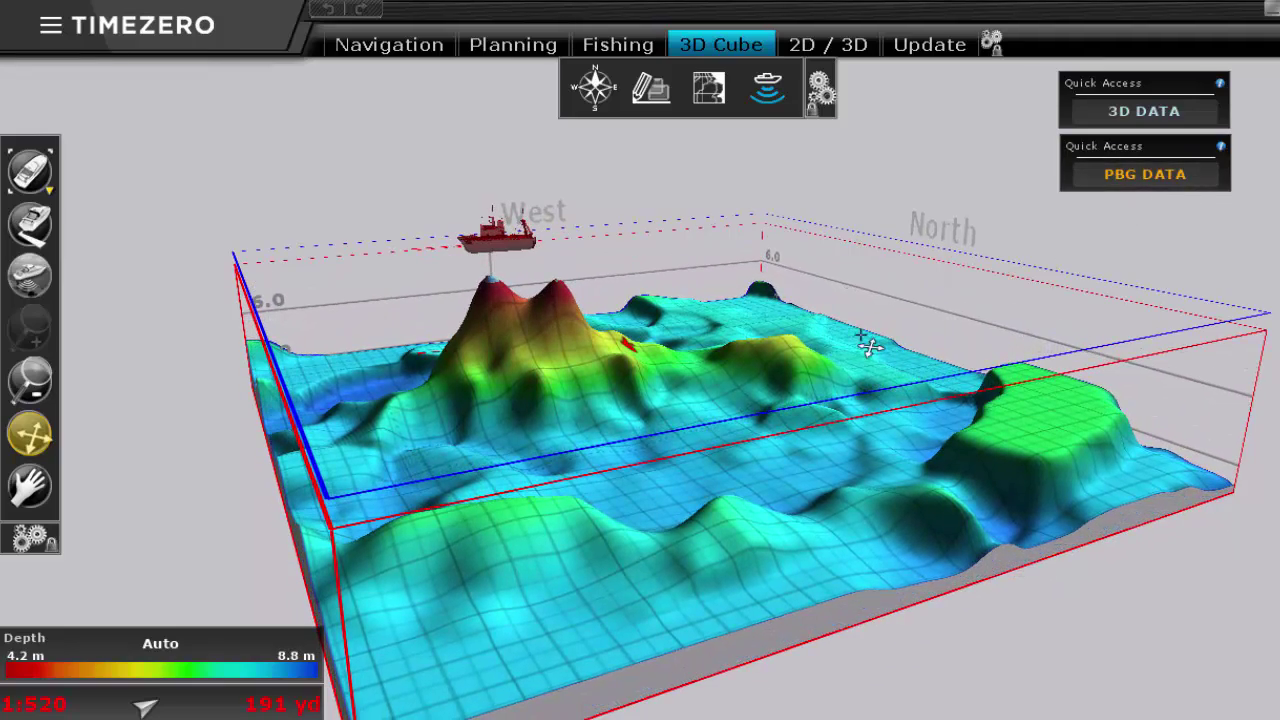
pyautogui.moveTo(456, 591); pyautogui.dragTo(960, 573)
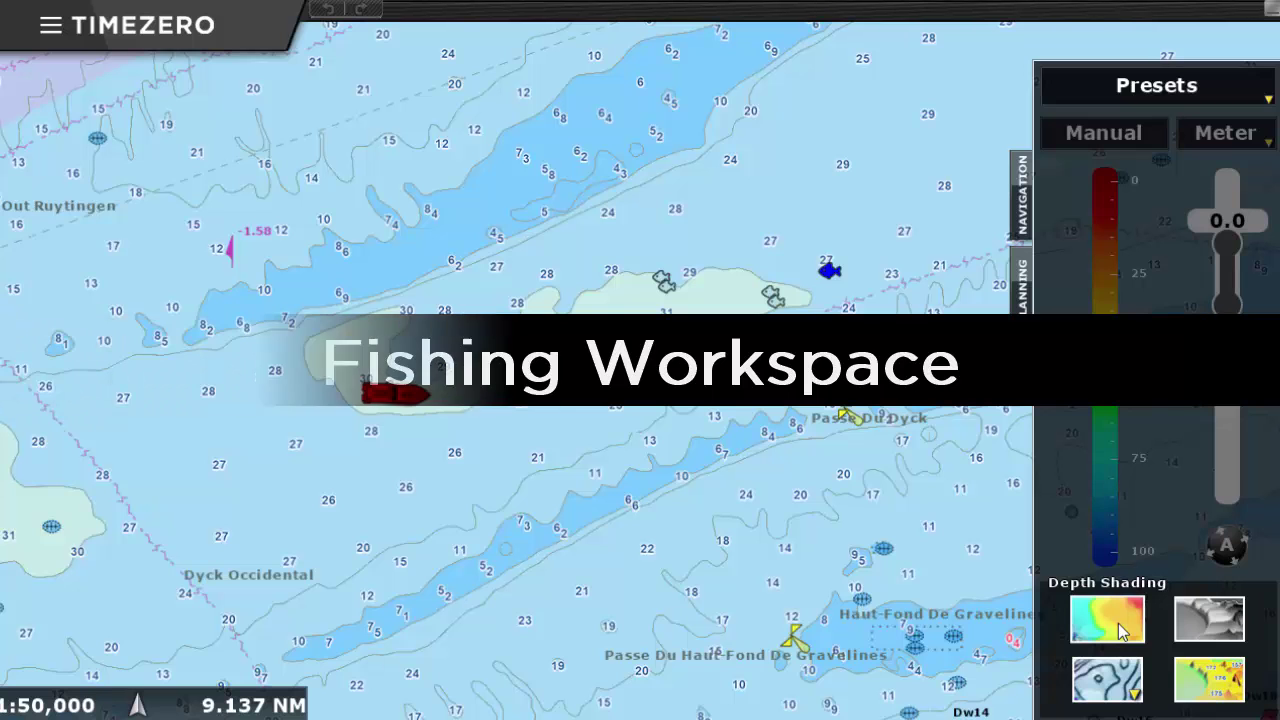
# - Turn on depth shading with terrain relief and fit the colour range to the visible area
pyautogui.click(1120, 630)
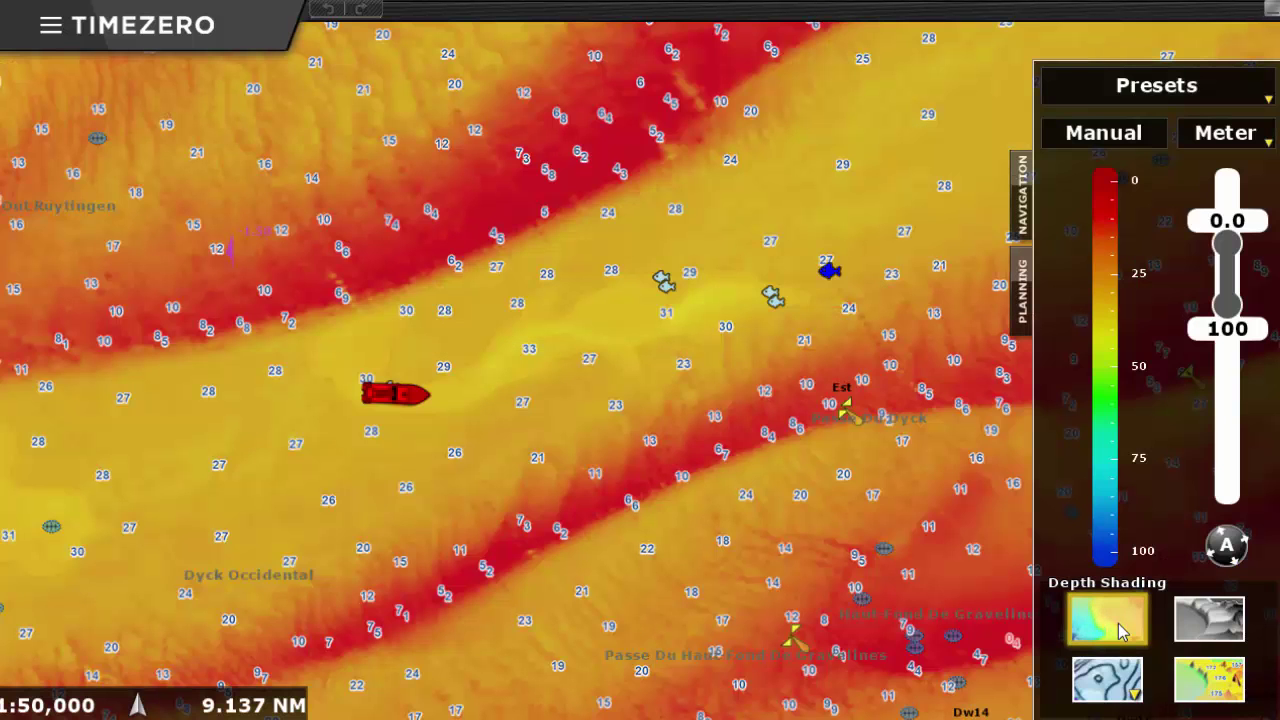
pyautogui.click(1200, 632)
pyautogui.click(1226, 546)
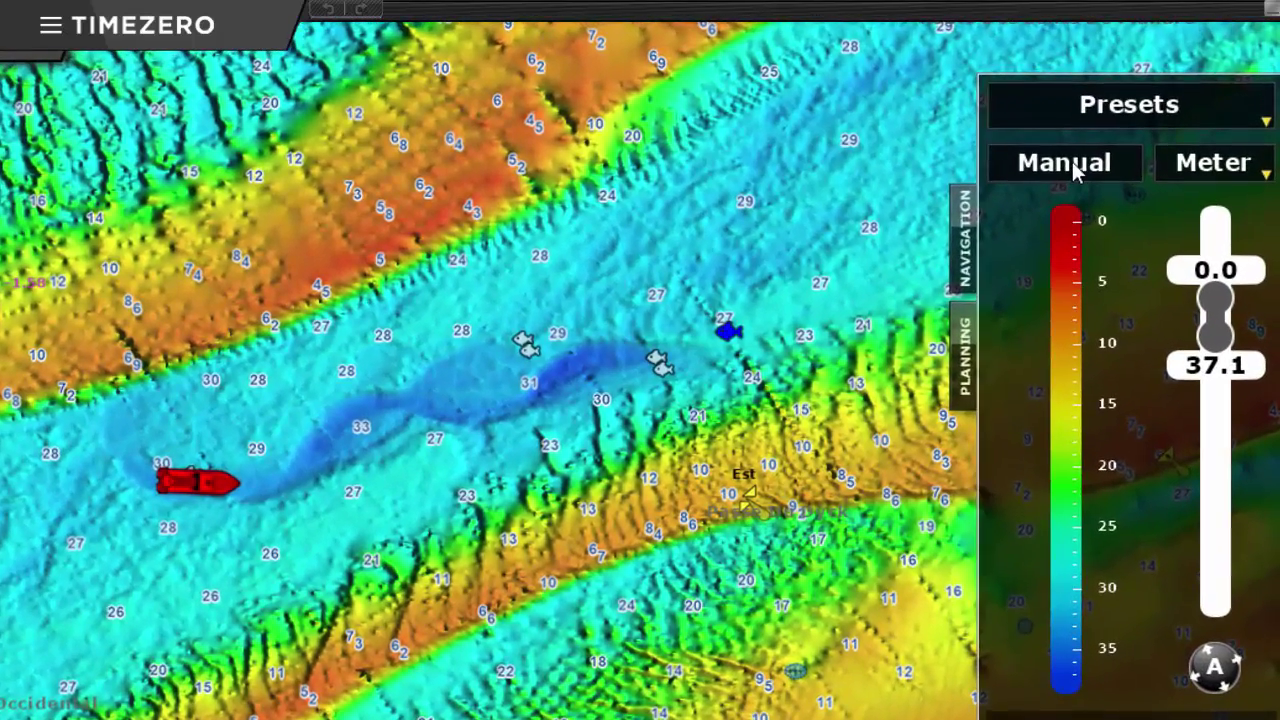
# - Switch to discrete colour bands with the 05-40 (35) preset and set one boundary to 30 m
pyautogui.click(1064, 163)
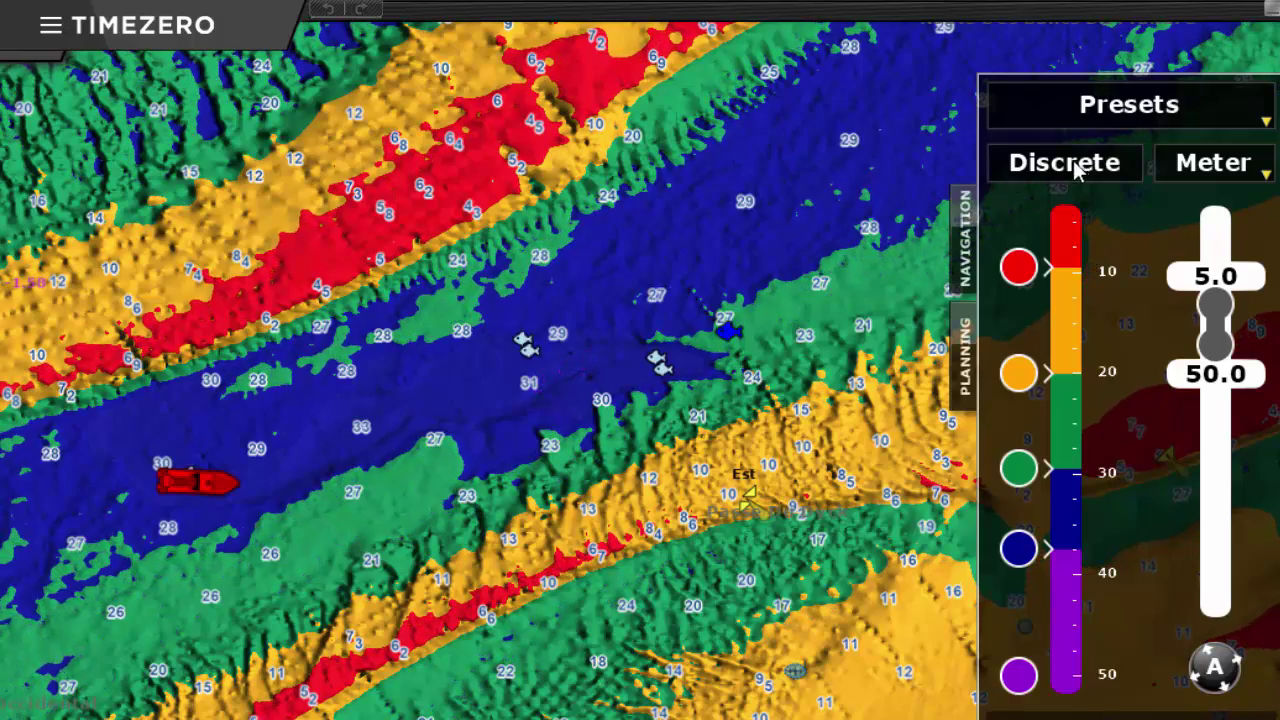
pyautogui.click(1146, 114)
pyautogui.click(1136, 174)
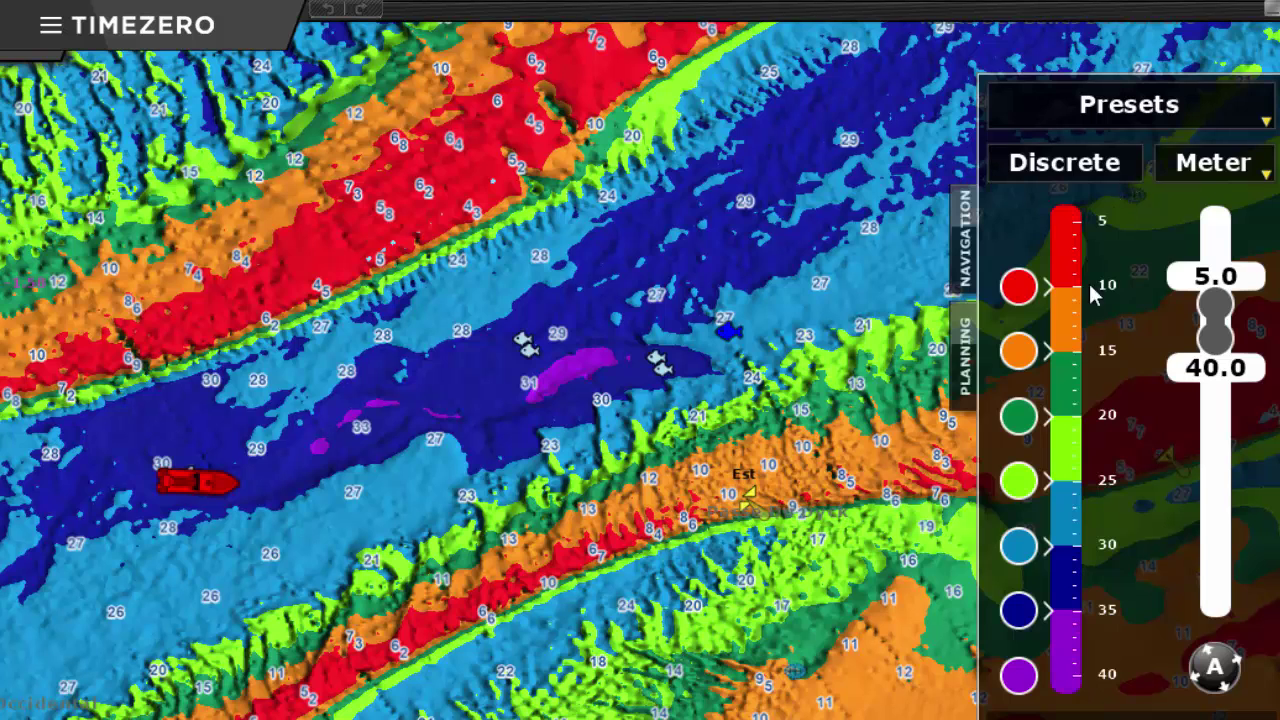
pyautogui.moveTo(1019, 545); pyautogui.dragTo(1018, 585)
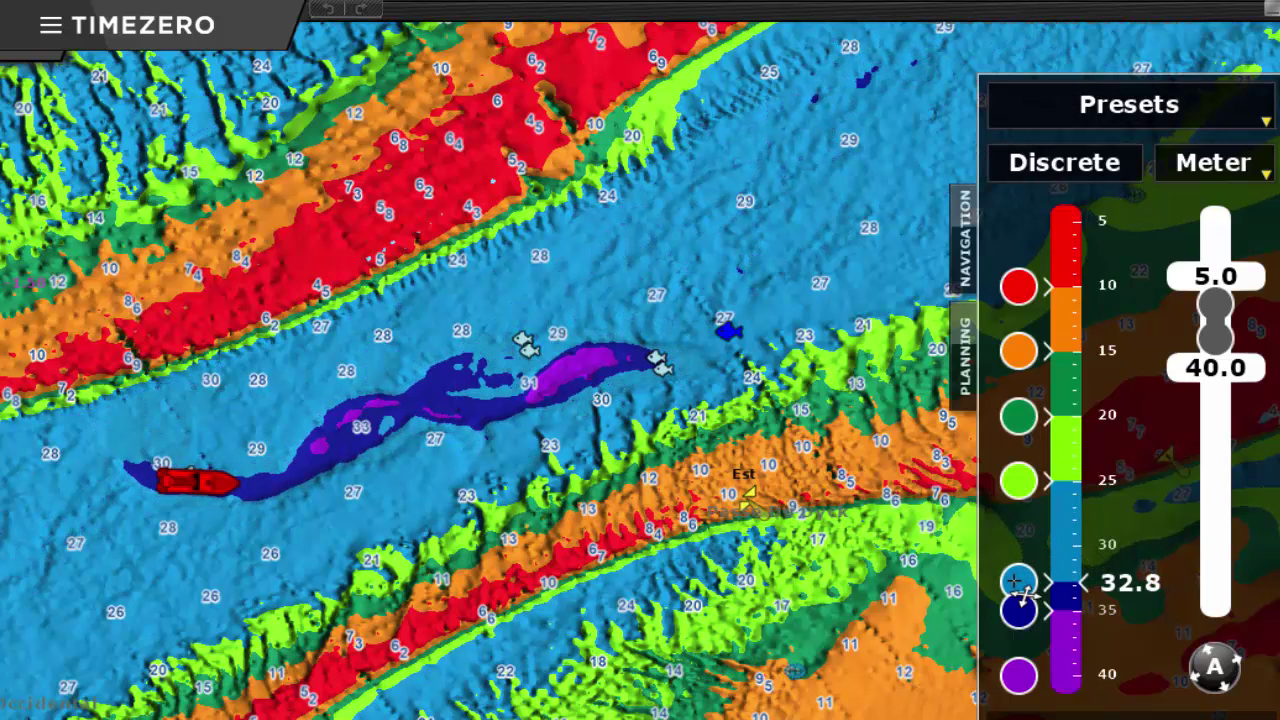
pyautogui.doubleClick(1016, 581)
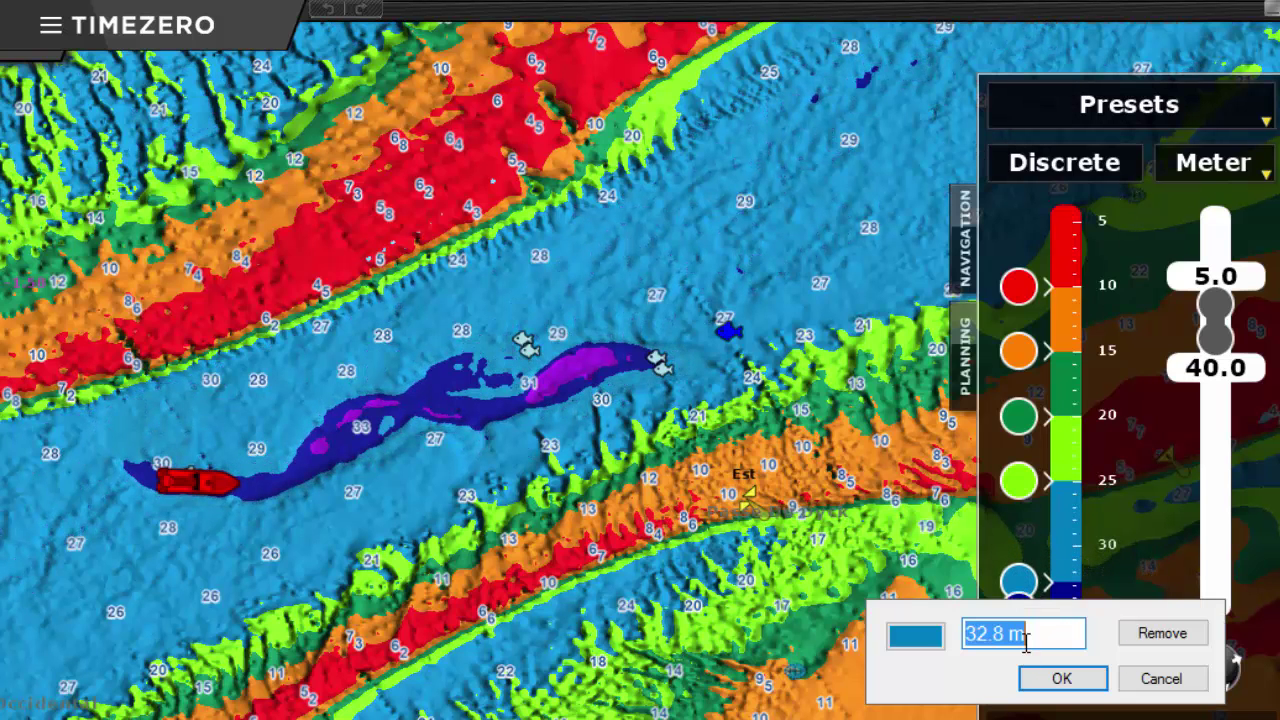
pyautogui.press('Return')
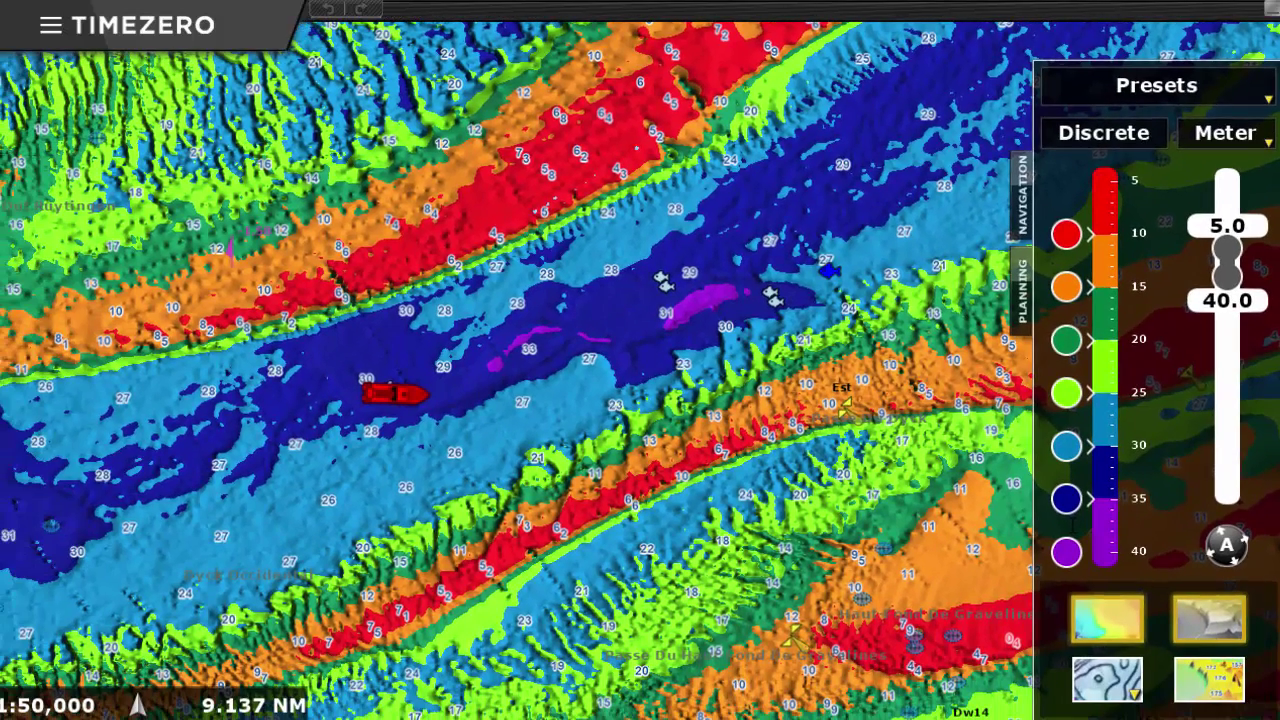
# - Turn on contour lines with a manual 0.5 m interval, then disable solid depth shading and zoom in
pyautogui.click(1103, 683)
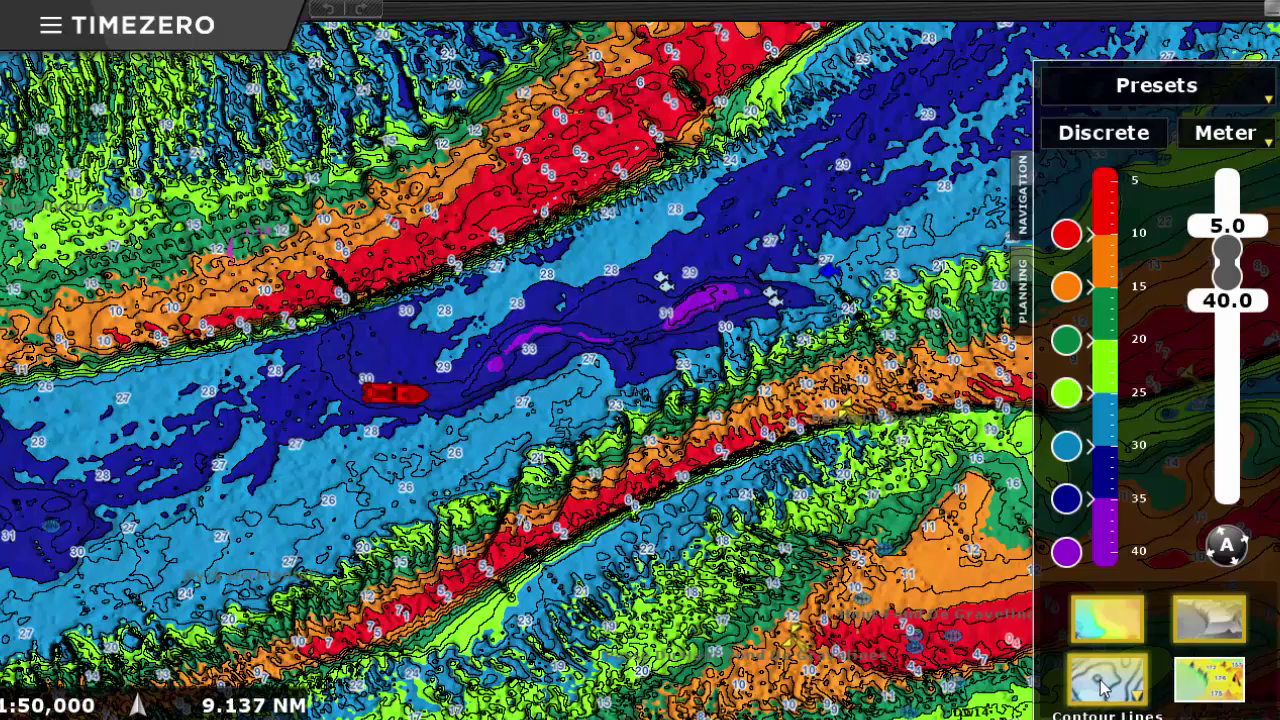
pyautogui.click(1103, 683)
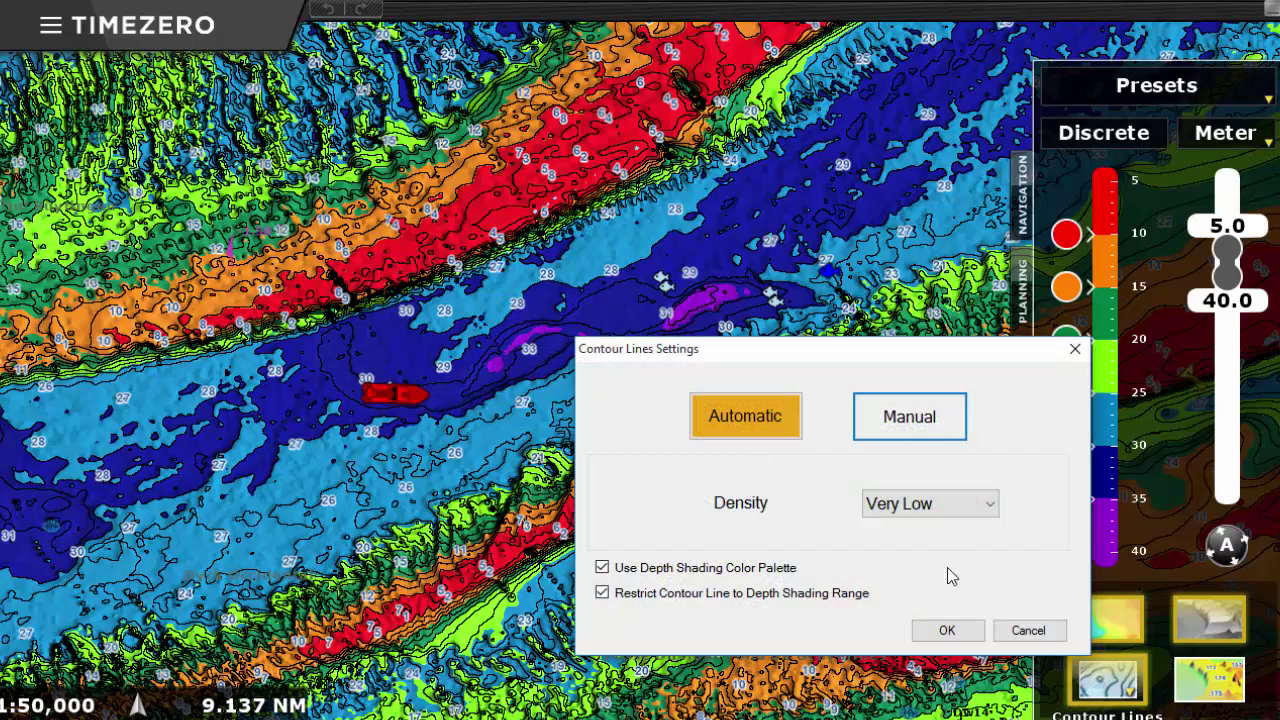
pyautogui.click(912, 430)
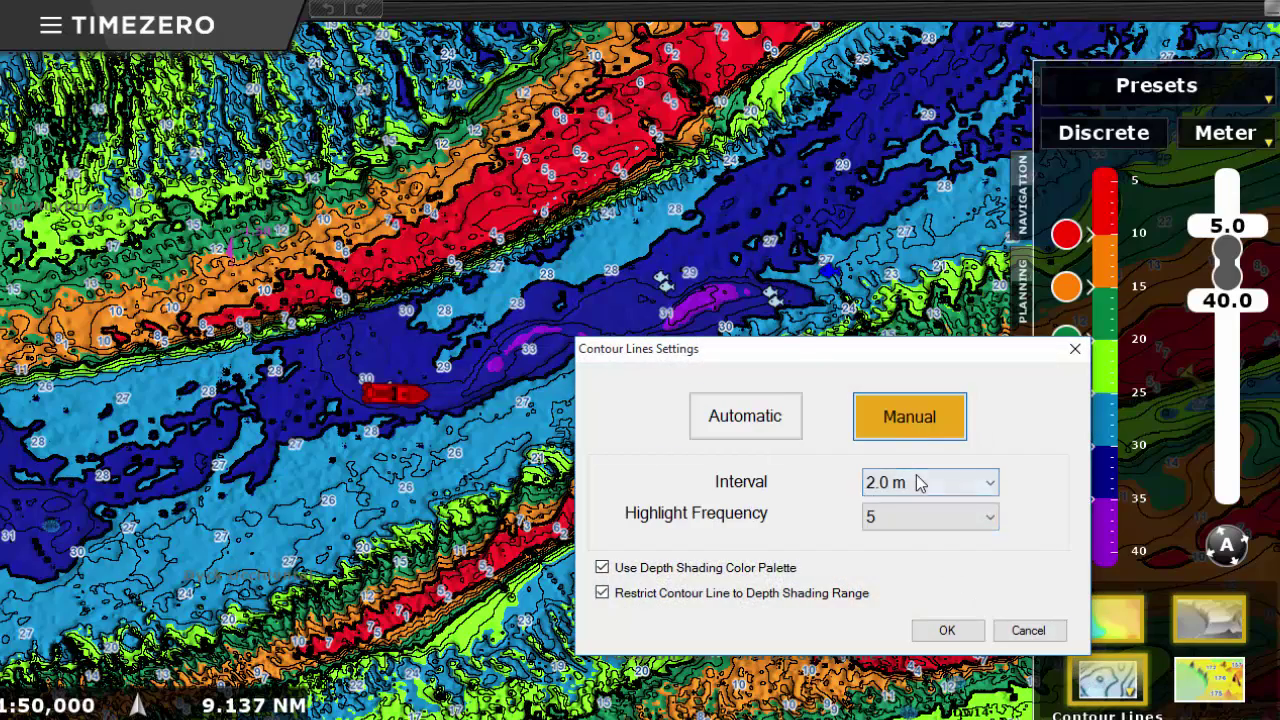
pyautogui.click(921, 484)
pyautogui.click(911, 528)
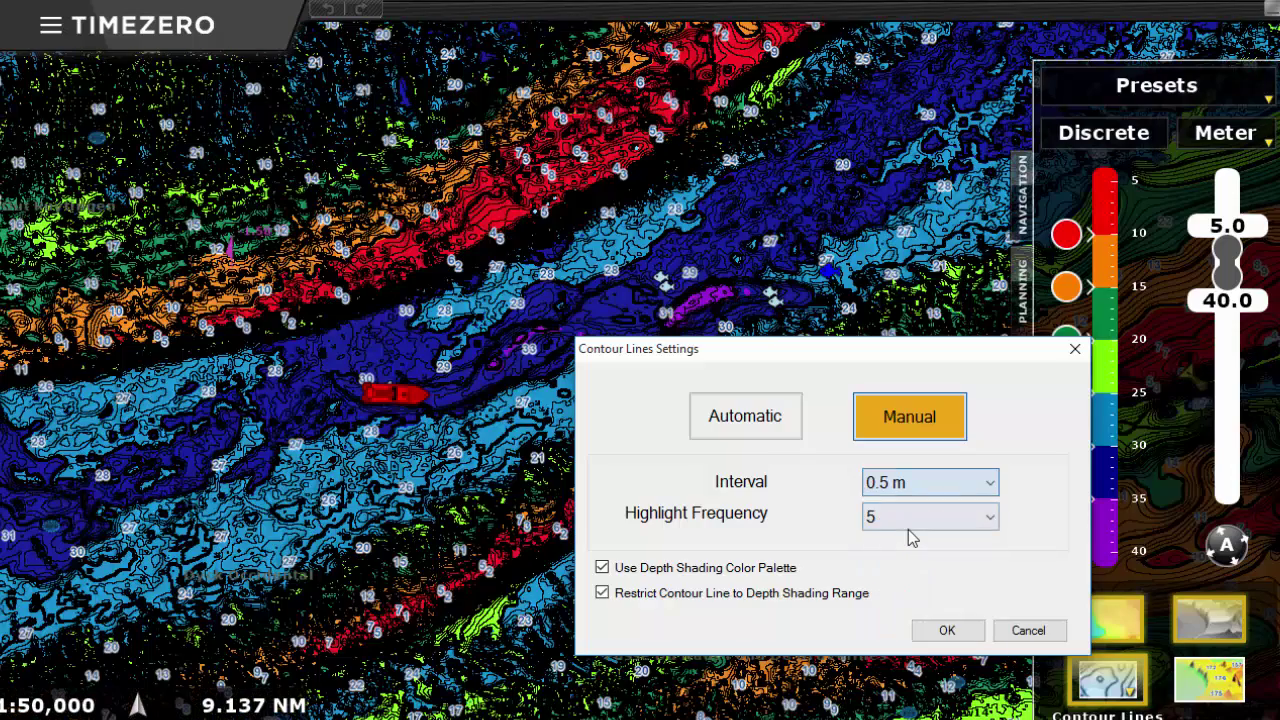
pyautogui.click(946, 630)
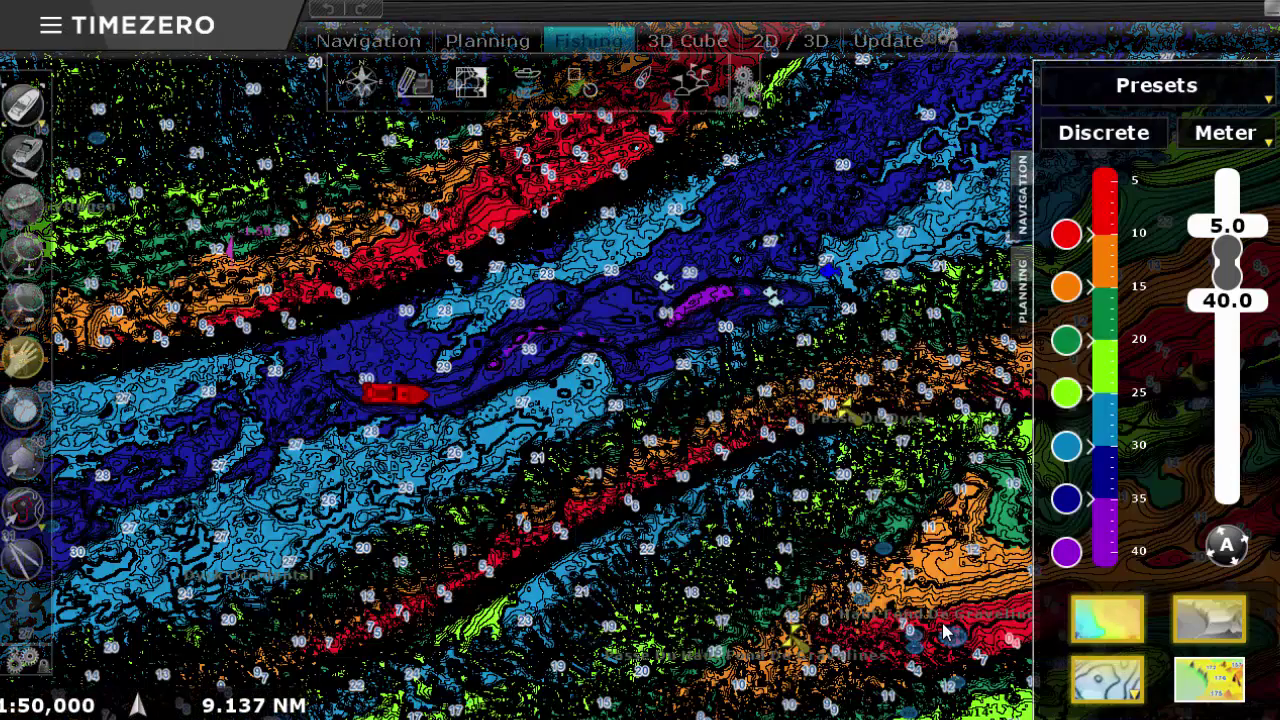
pyautogui.click(1104, 636)
pyautogui.scroll(5, 820, 590)
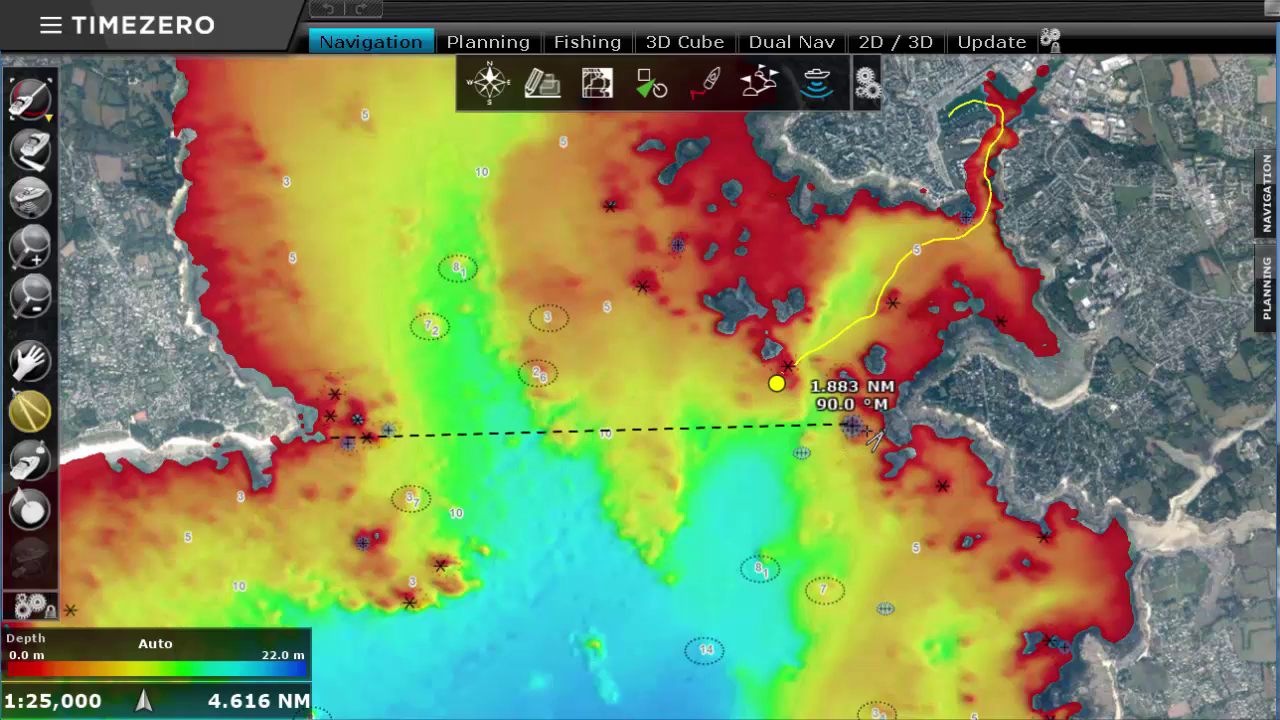
# - Pan and zoom to the yellow track and display its depth profile window
pyautogui.moveTo(868, 434); pyautogui.dragTo(375, 452)
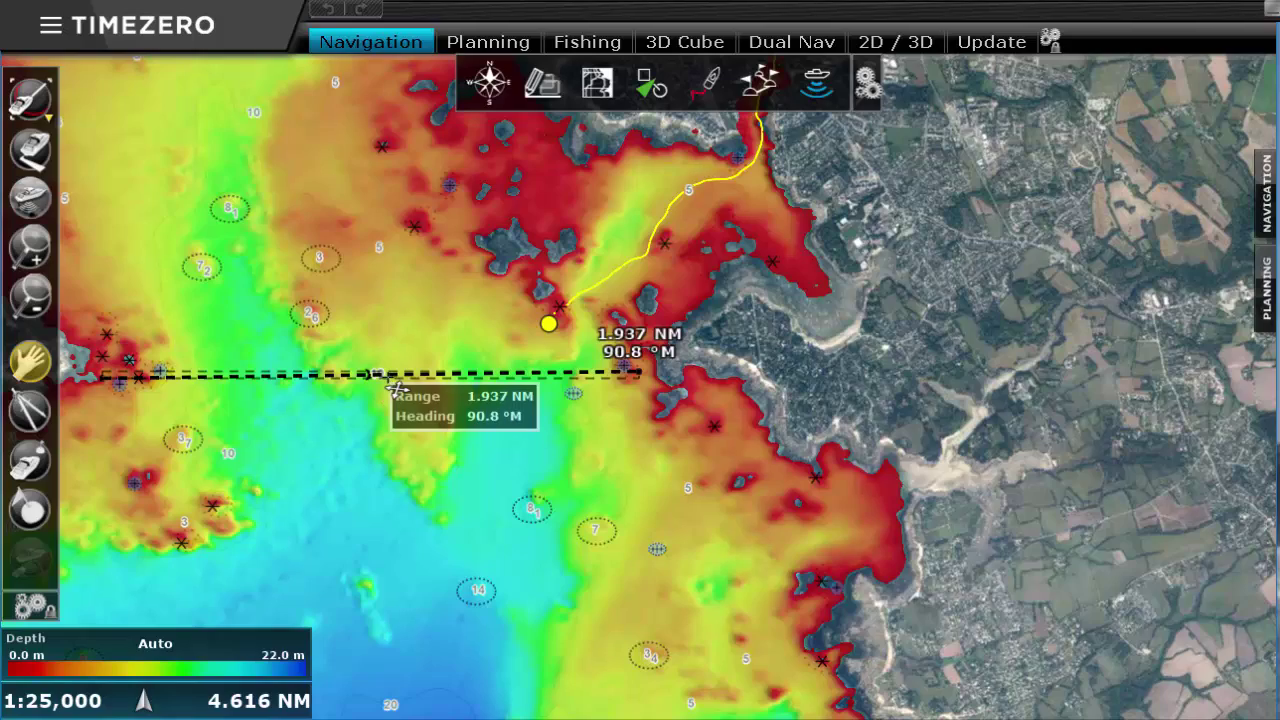
pyautogui.scroll(3, 388, 377)
pyautogui.scroll(2, 624, 598)
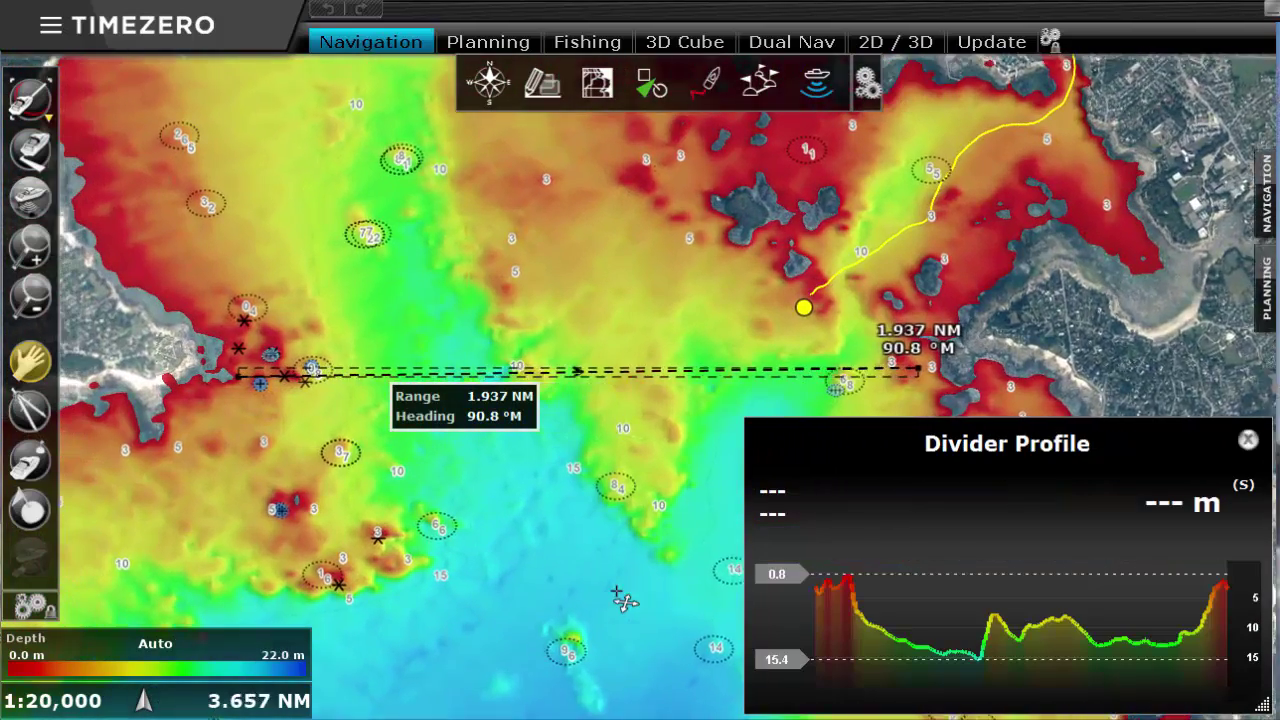
pyautogui.moveTo(866, 620)
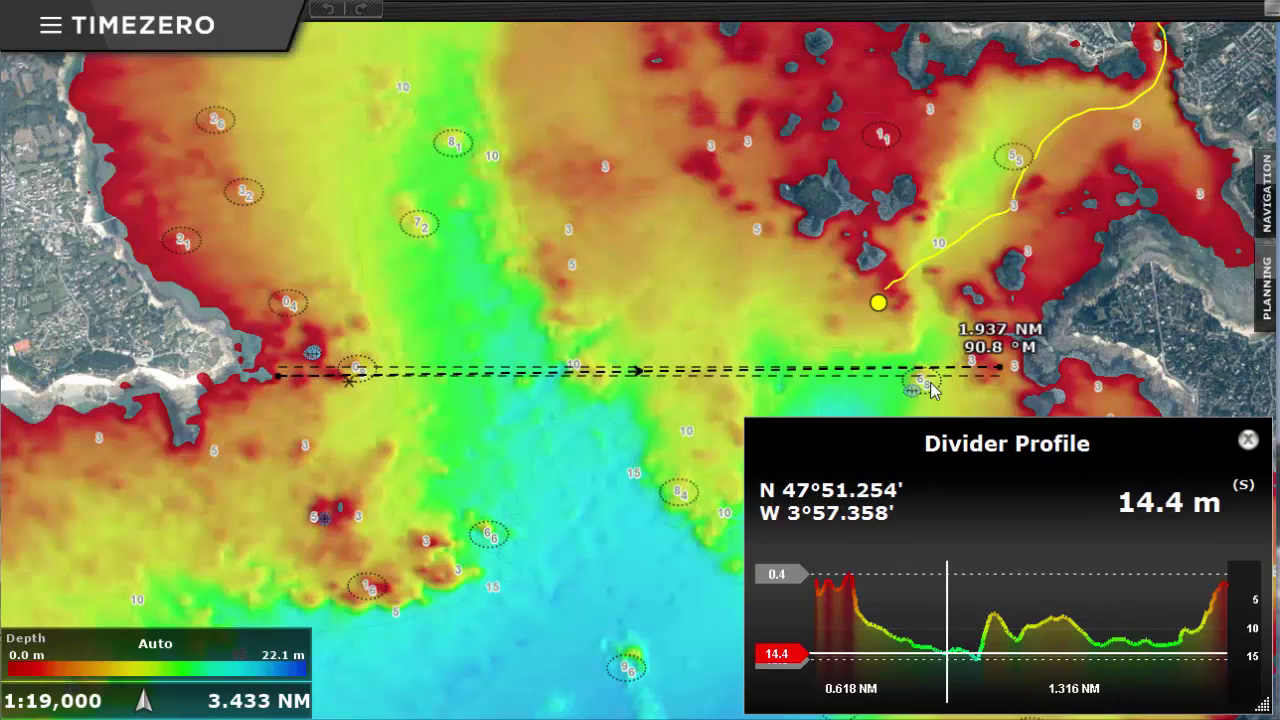
pyautogui.moveTo(979, 274); pyautogui.dragTo(434, 396)
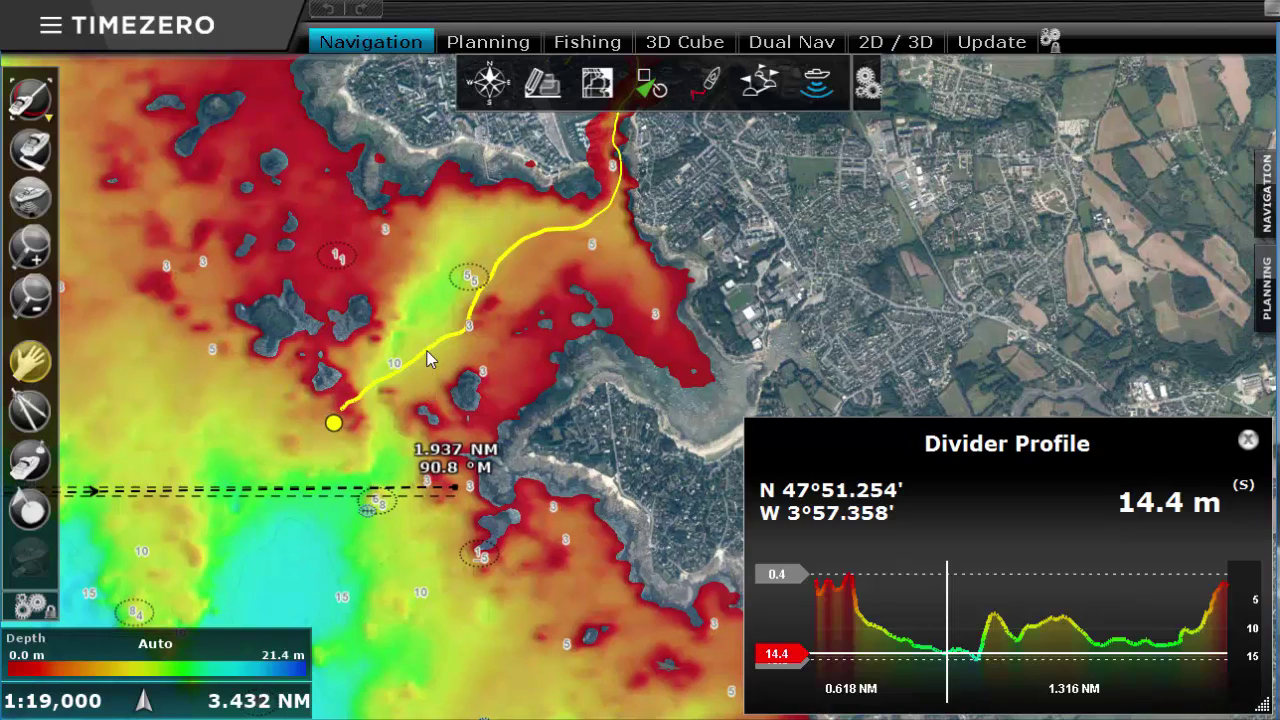
pyautogui.rightClick(428, 359)
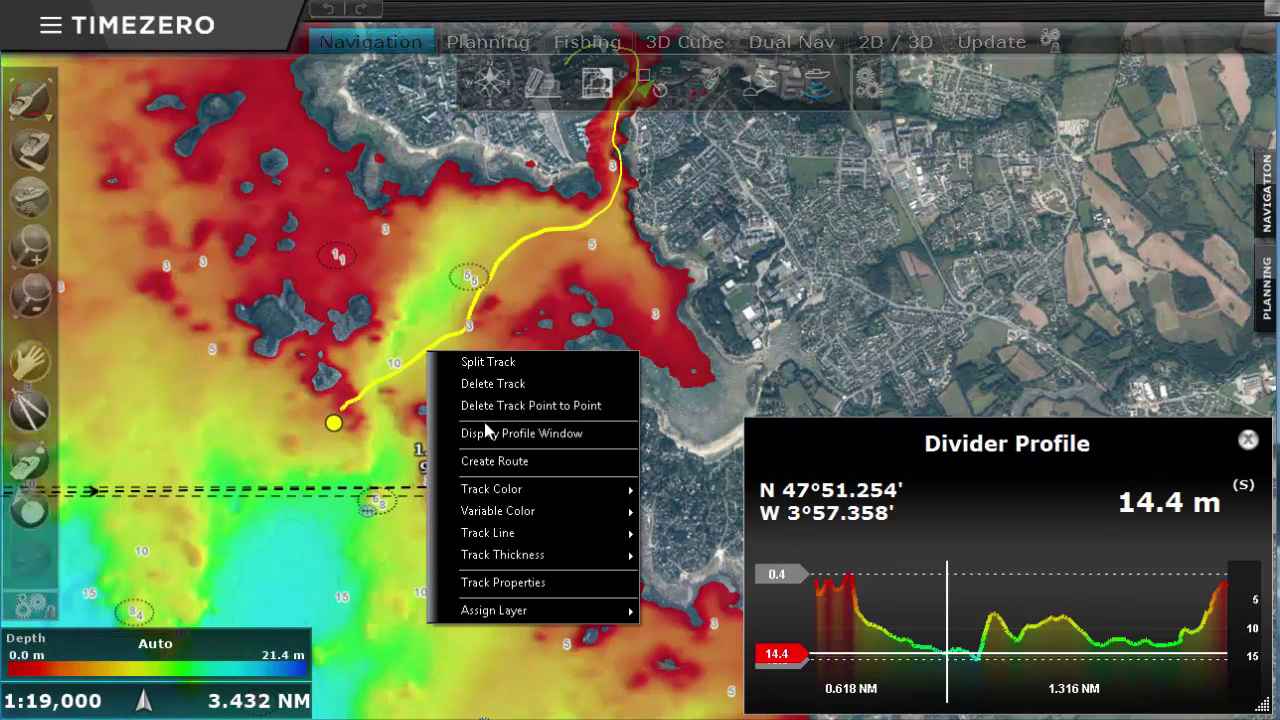
pyautogui.click(470, 434)
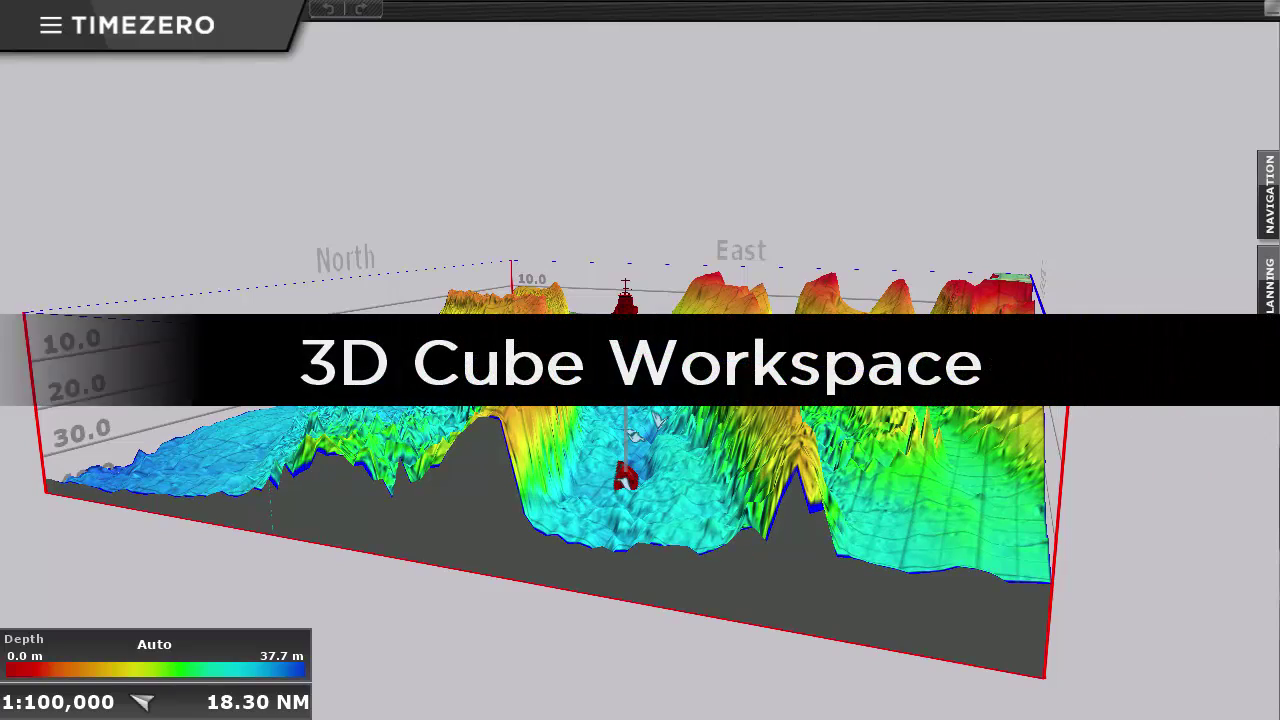
# - Tilt the 3D seabed to an angled perspective, then switch to the 2D / 3D split workspace
pyautogui.moveTo(1149, 620); pyautogui.dragTo(691, 449)
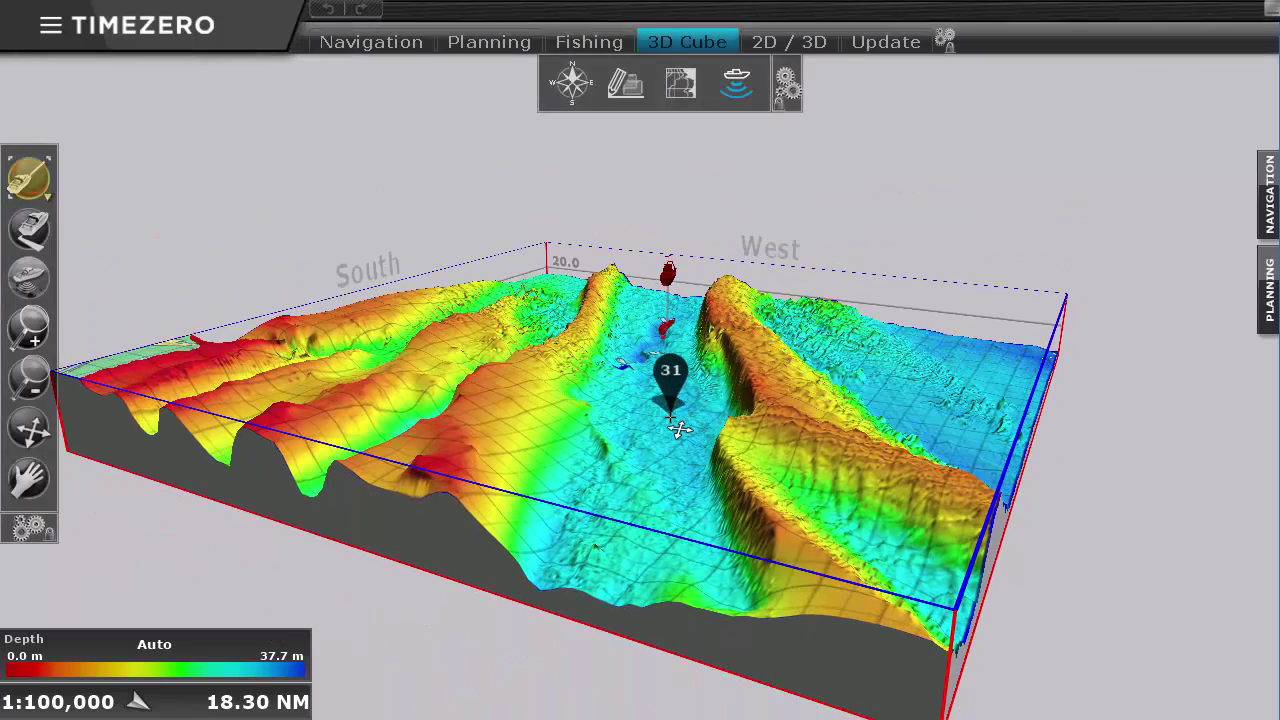
pyautogui.click(808, 40)
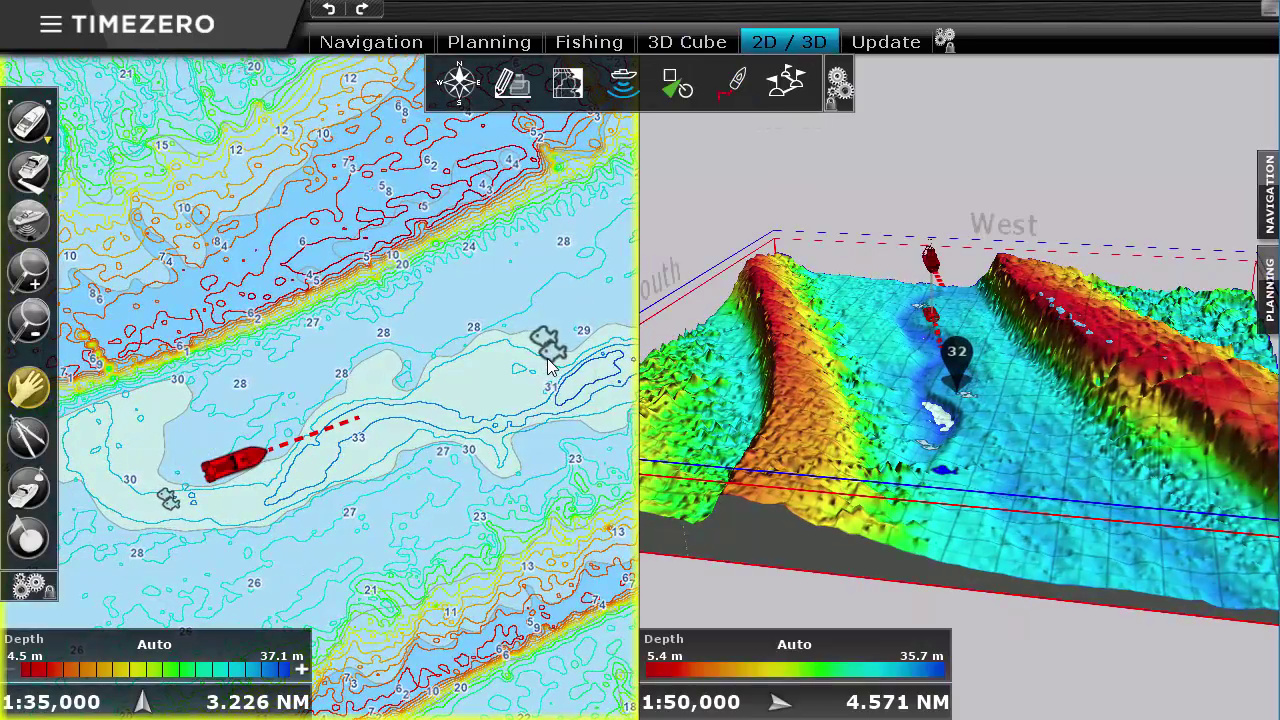
# - Make the 3D pane the active view
pyautogui.click(997, 422)
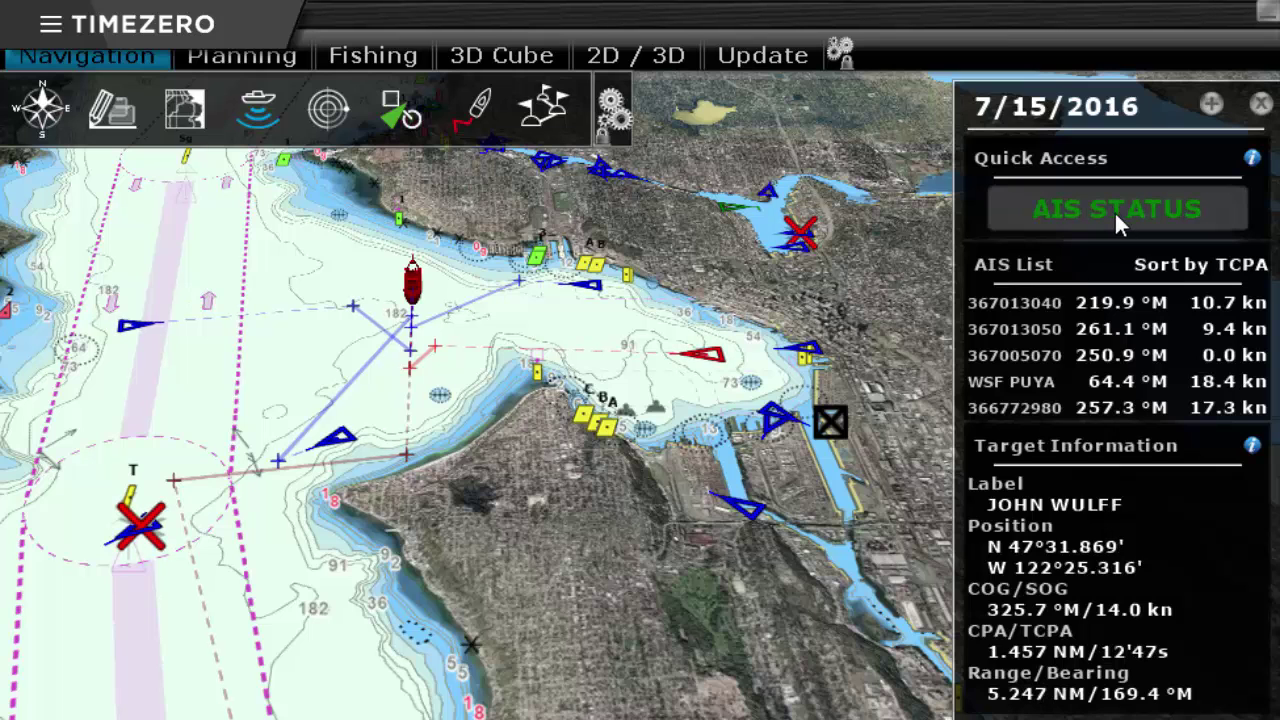
# - In own vessel's AIS voyage information, change navigational status to 7: Engaged In Fishing
pyautogui.click(1114, 210)
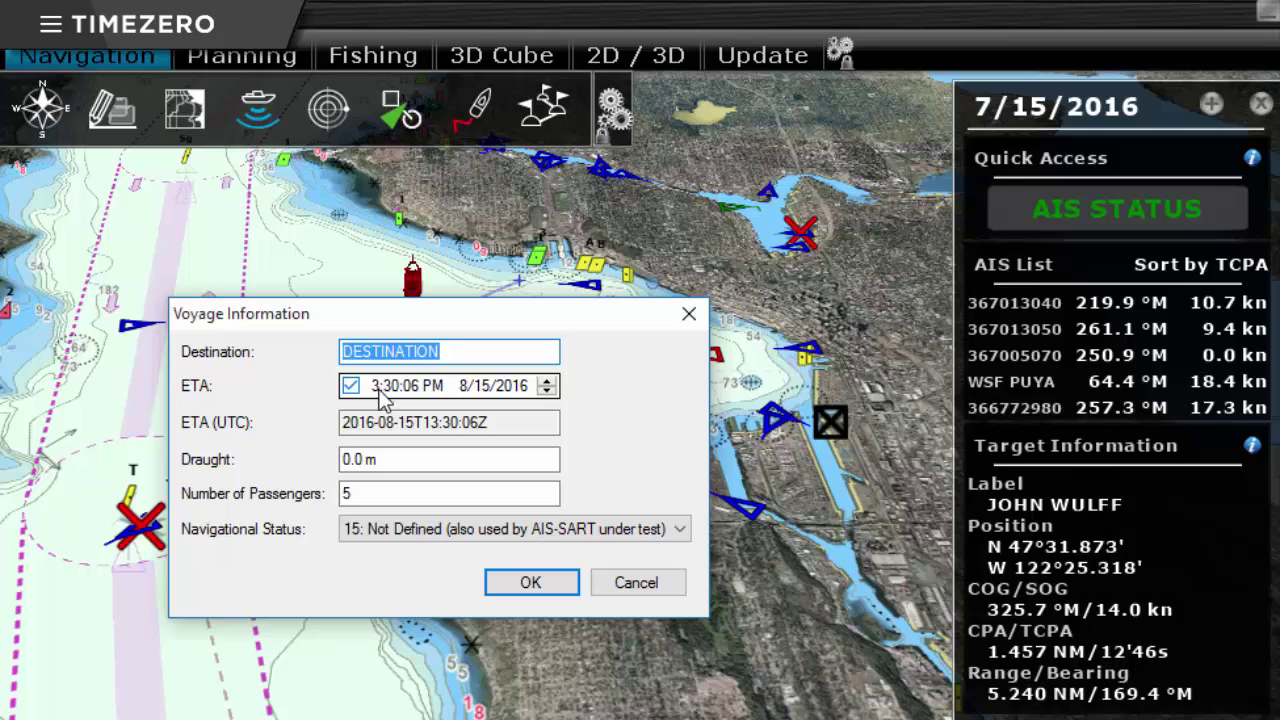
pyautogui.click(420, 534)
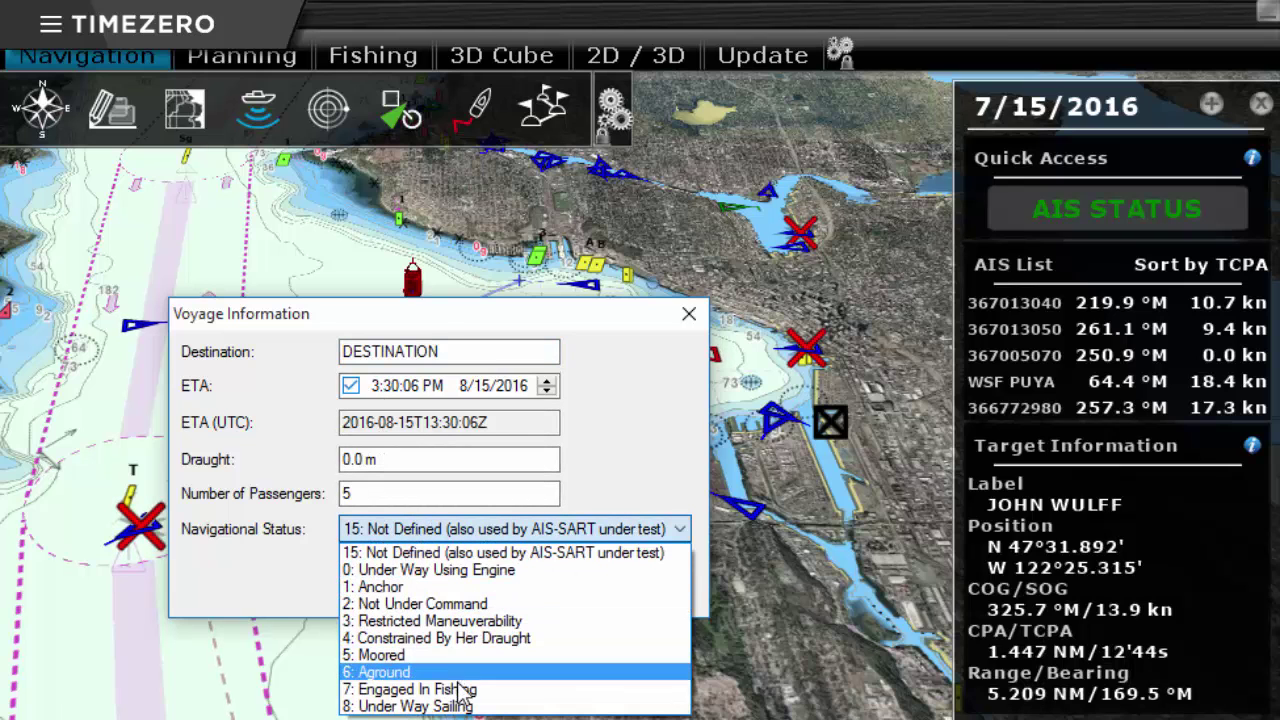
pyautogui.click(420, 689)
pyautogui.click(531, 587)
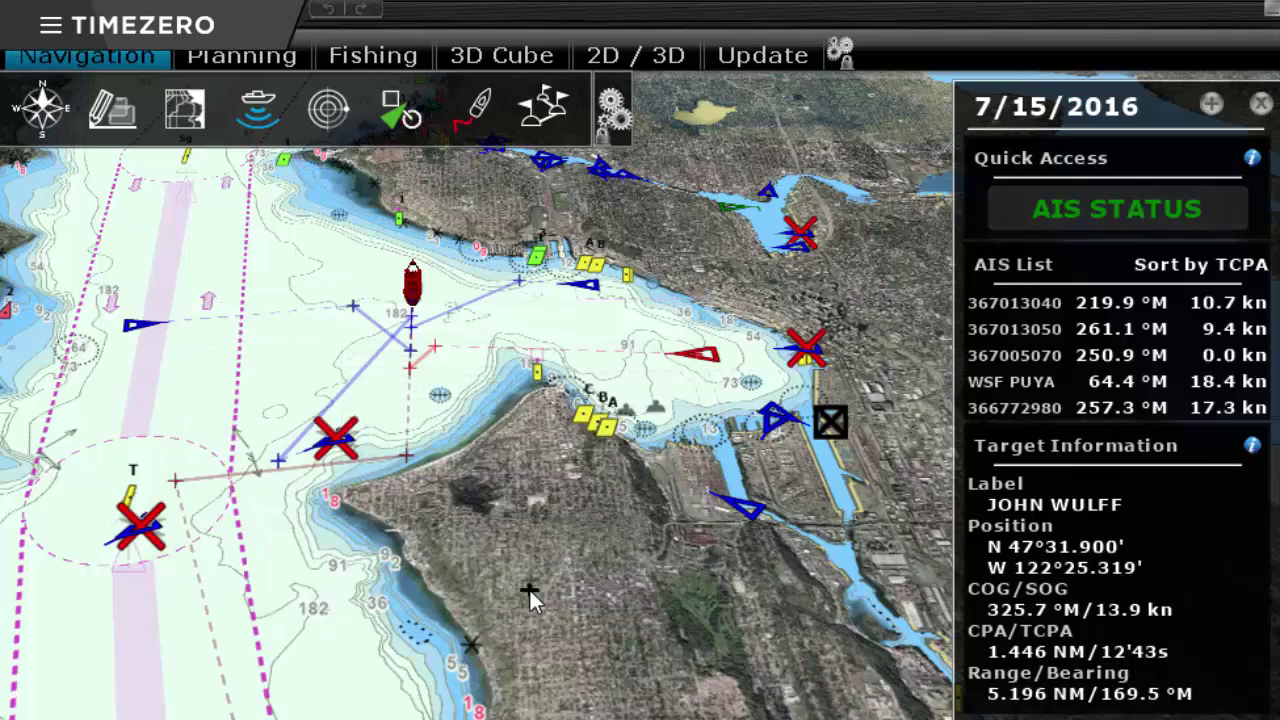
pyautogui.scroll(5, 552, 430)
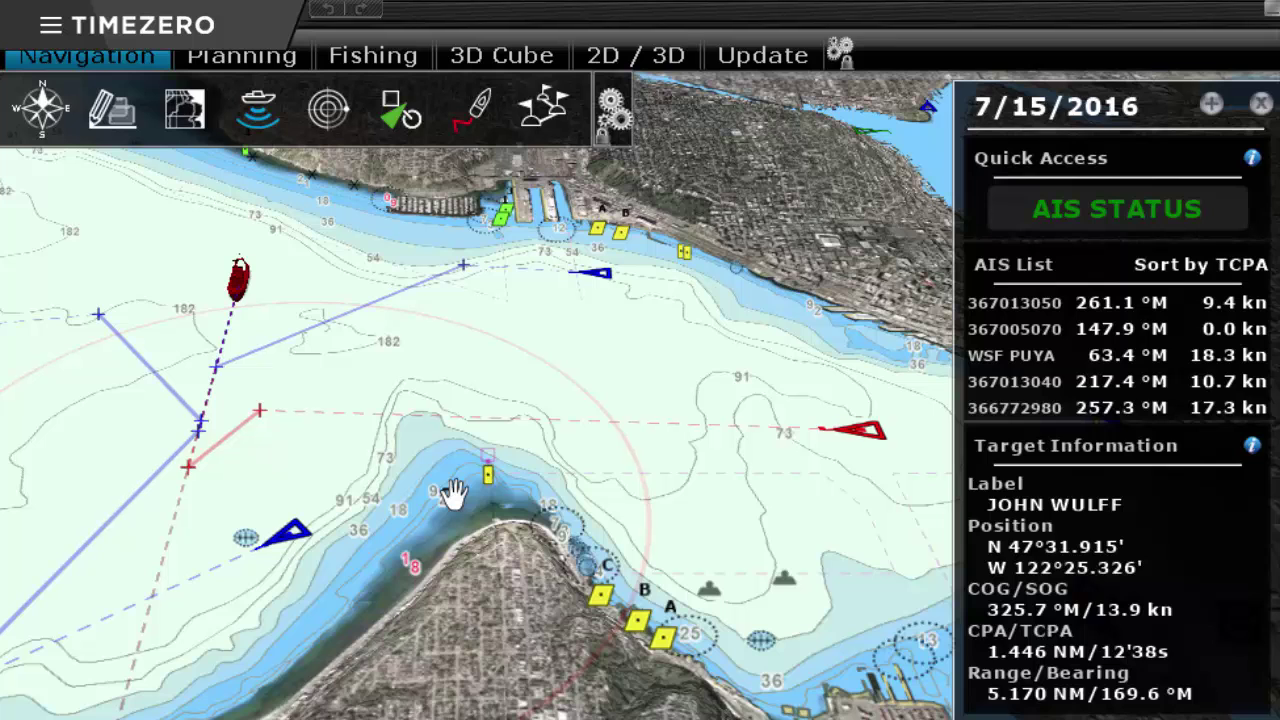
# - Send a text message to the red AIS target from its context menu
pyautogui.rightClick(857, 444)
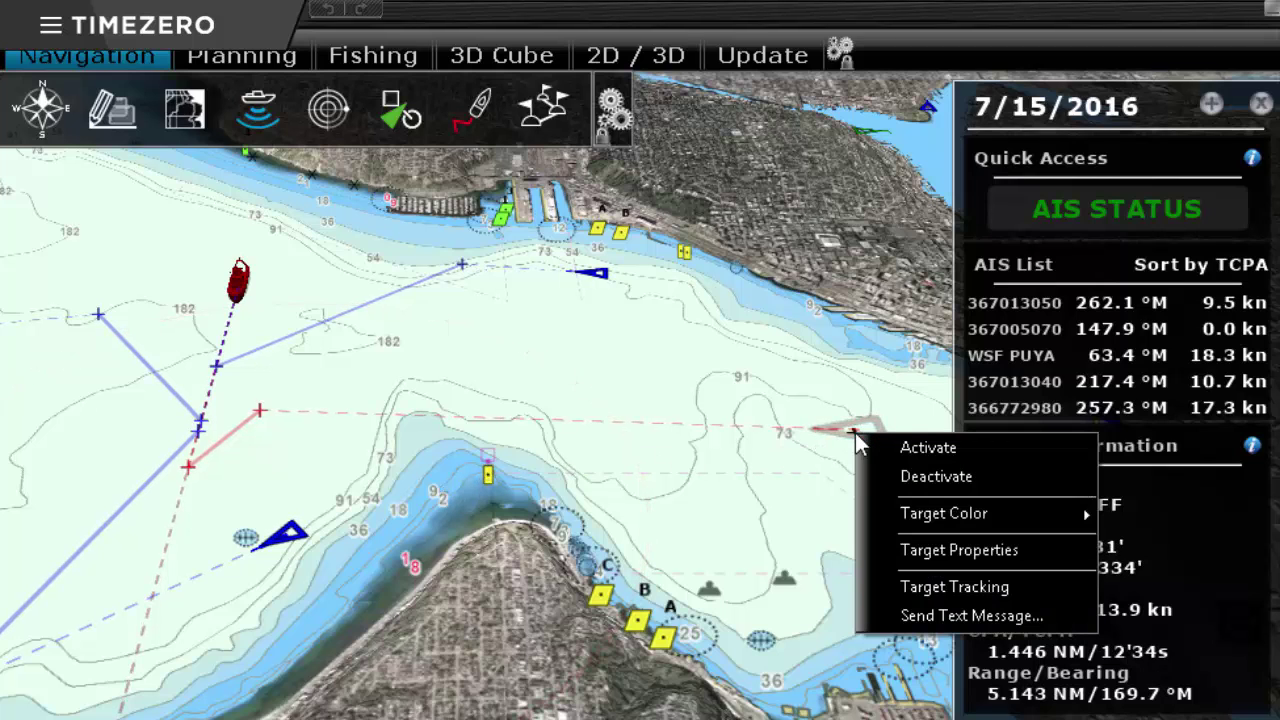
pyautogui.click(912, 615)
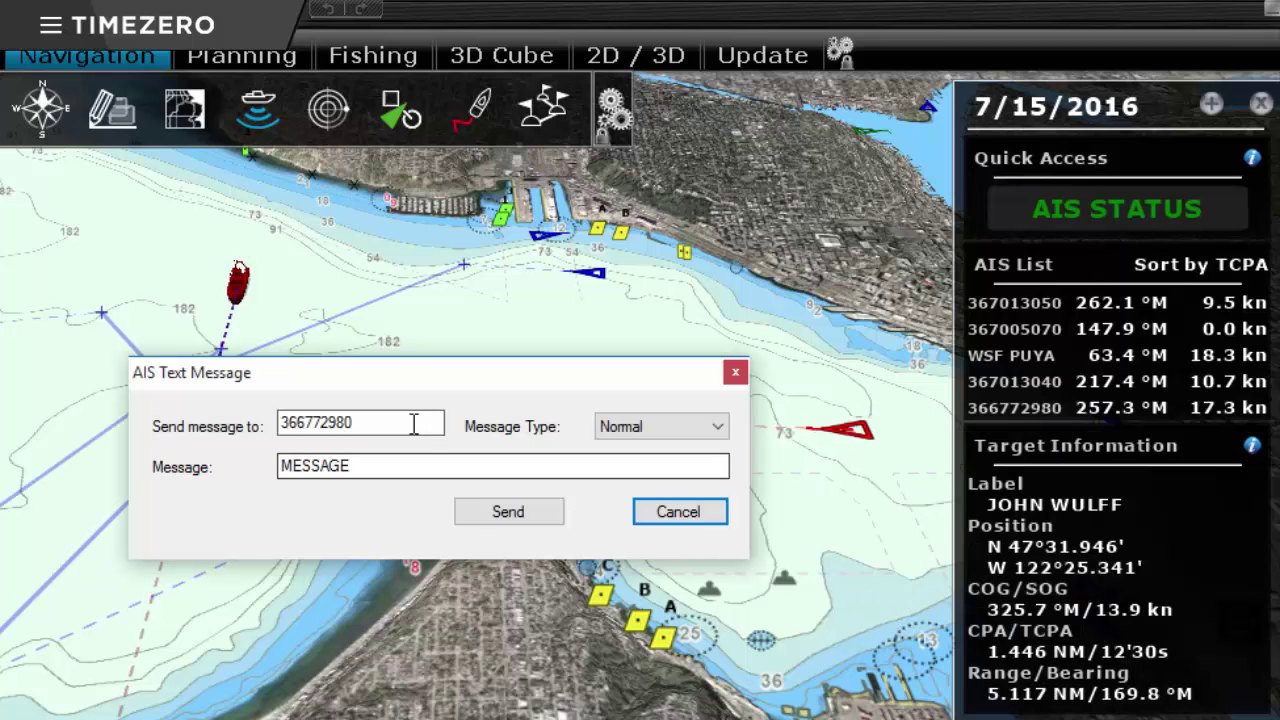
pyautogui.click(548, 527)
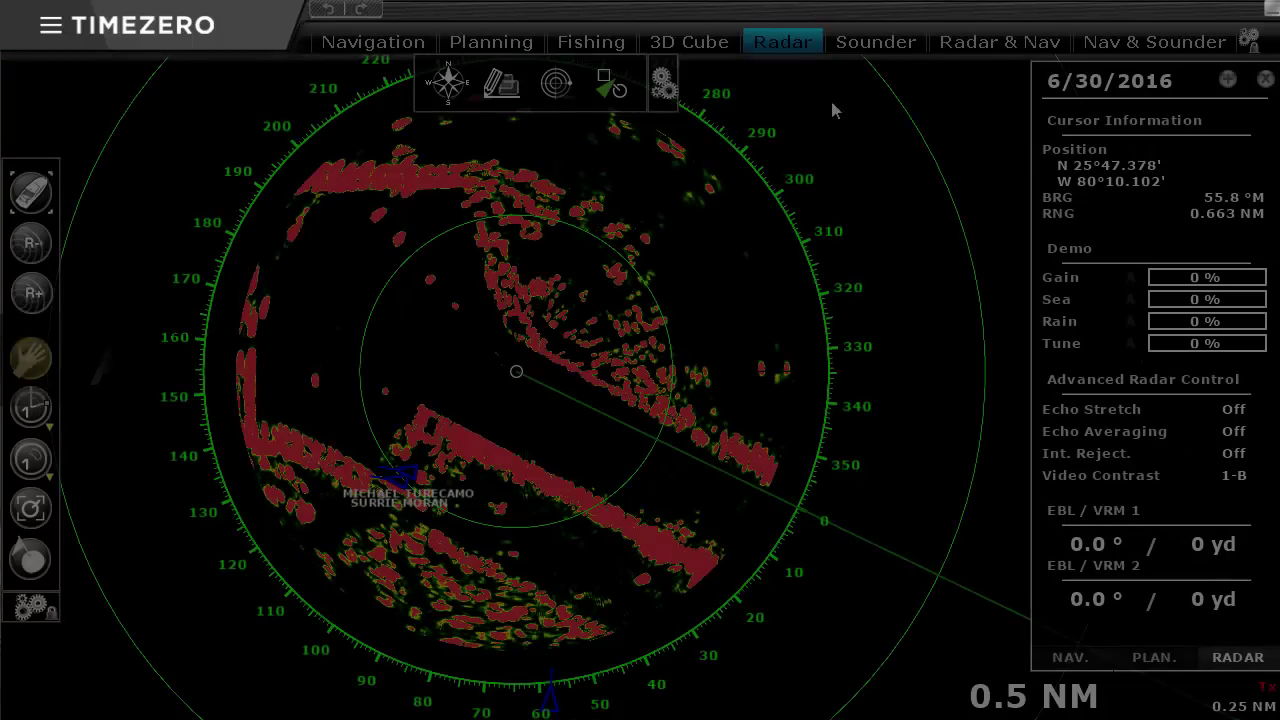
# - Cycle through the Sounder, Radar & Nav and Nav & Sounder workspaces, ending on Radar
pyautogui.click(888, 44)
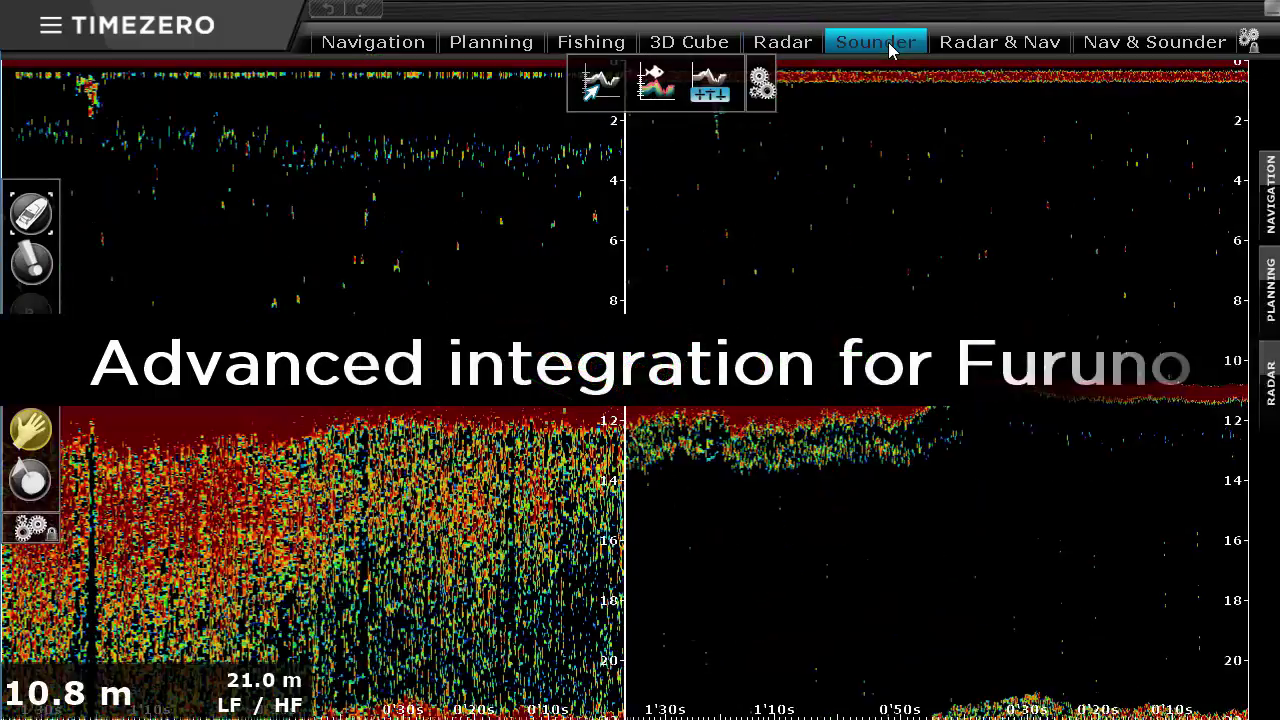
pyautogui.click(996, 54)
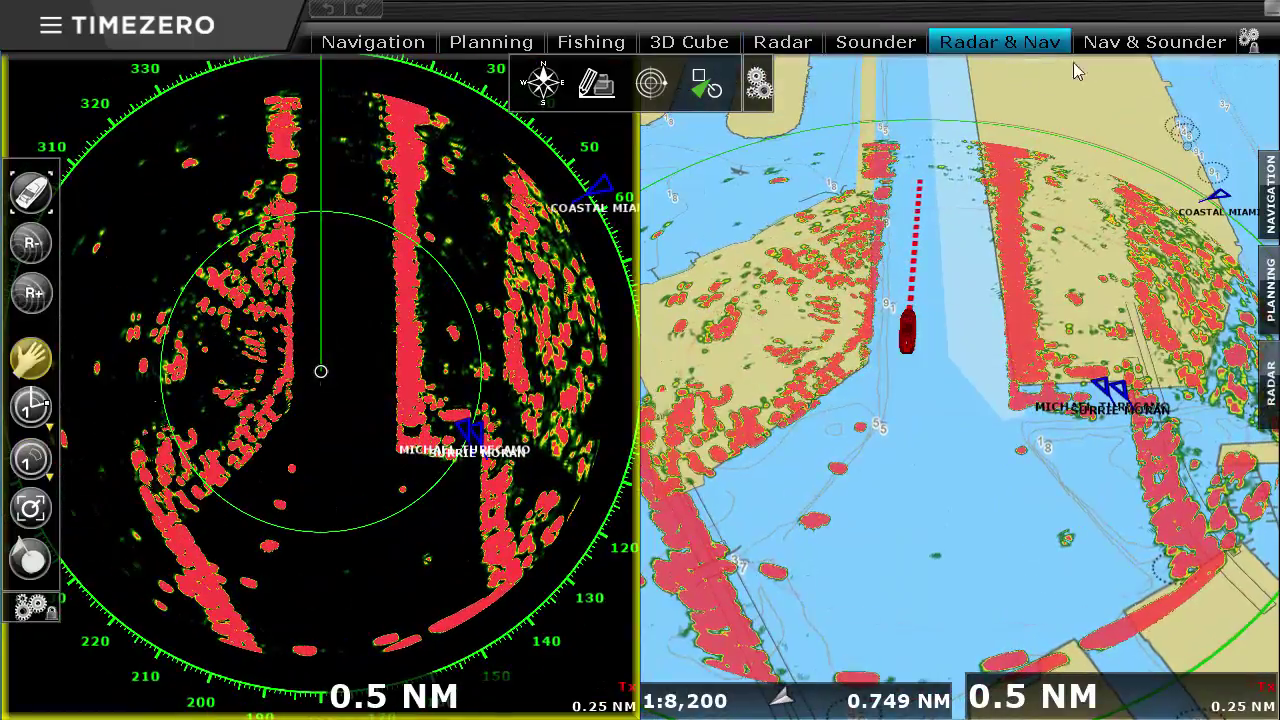
pyautogui.click(1138, 45)
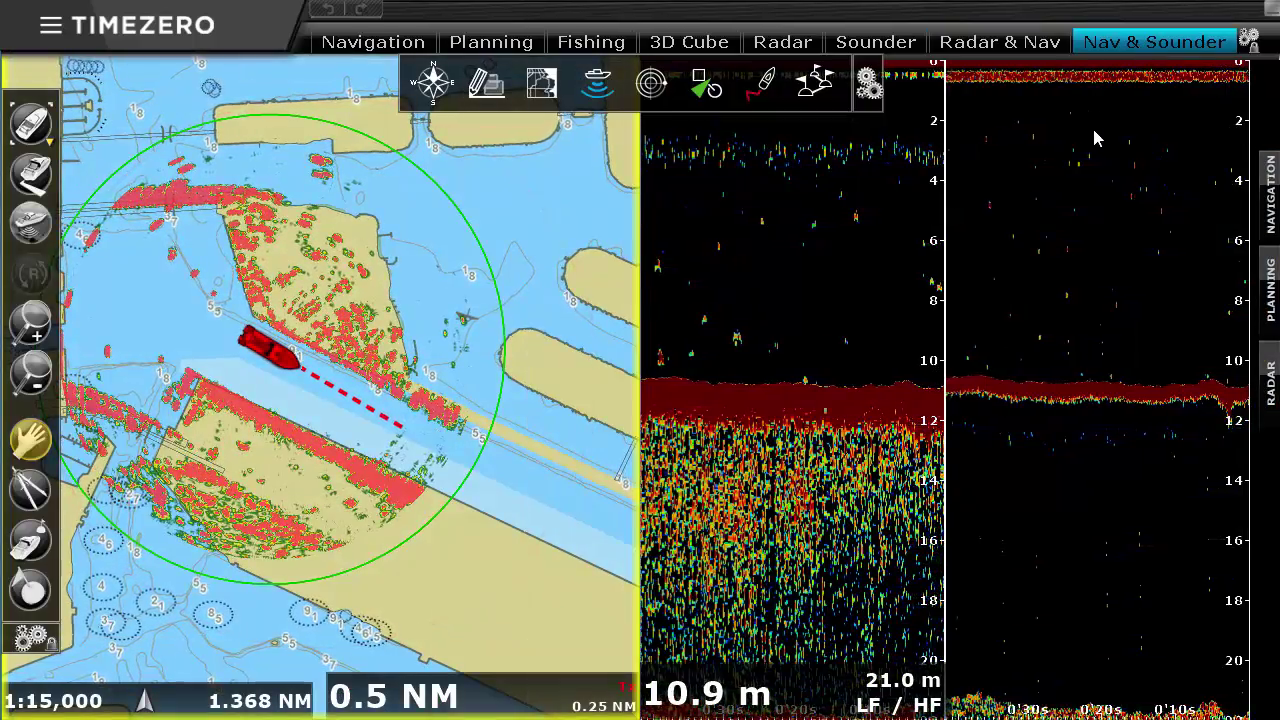
pyautogui.click(780, 42)
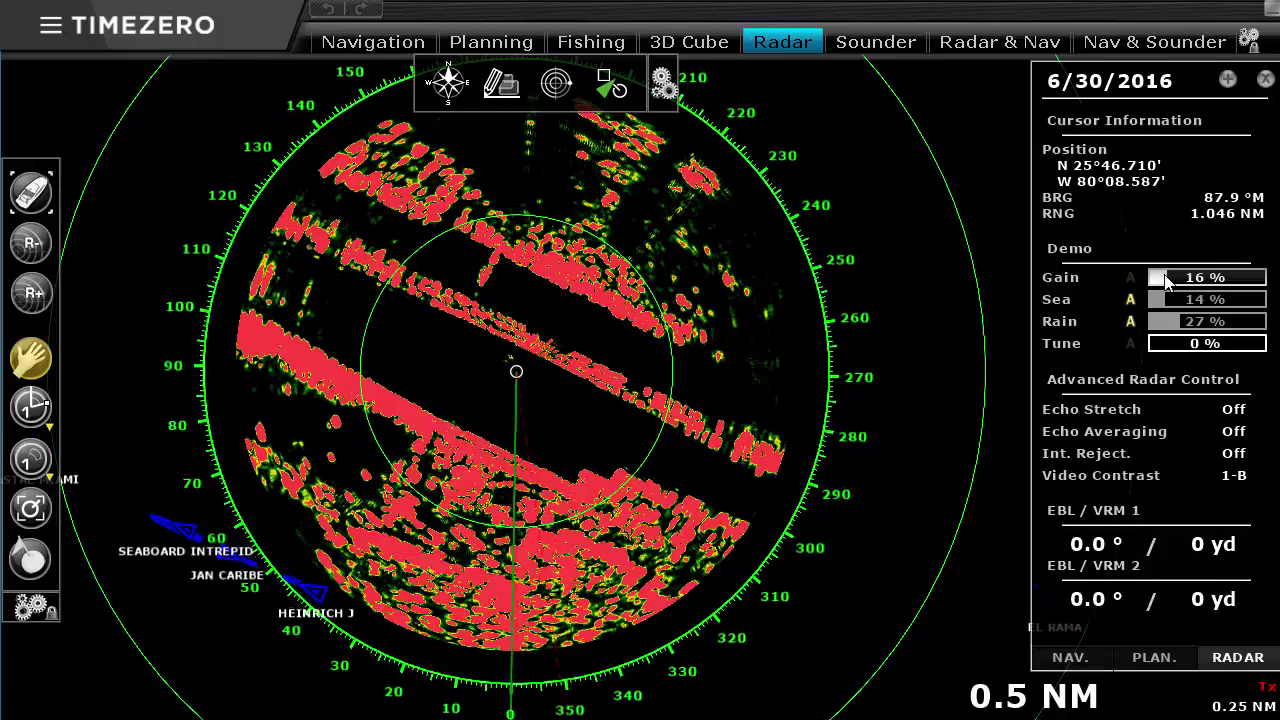
# - Raise radar gain to 46% and set sea clutter manually to 23%, then return to the chart
pyautogui.scroll(3, 1165, 280)
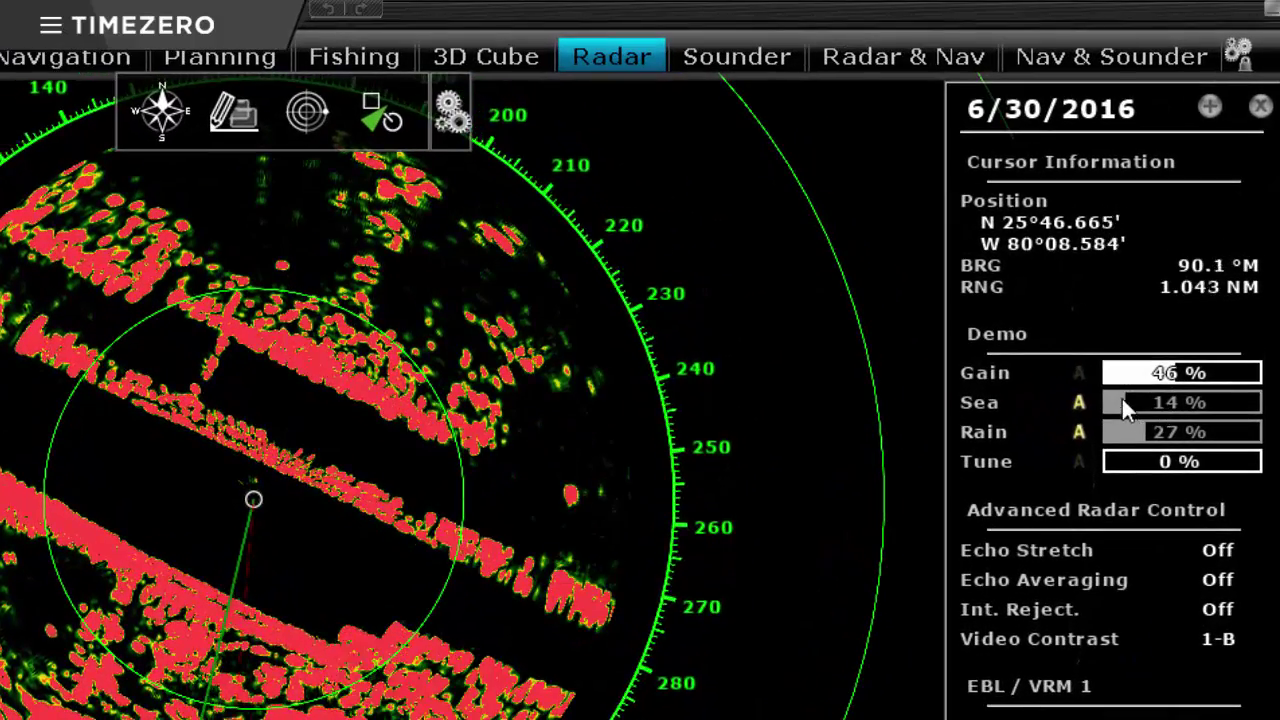
pyautogui.click(1080, 402)
pyautogui.moveTo(1125, 403)
pyautogui.mouseDown()
pyautogui.moveTo(1205, 403)
pyautogui.moveTo(1140, 403)
pyautogui.mouseUp()
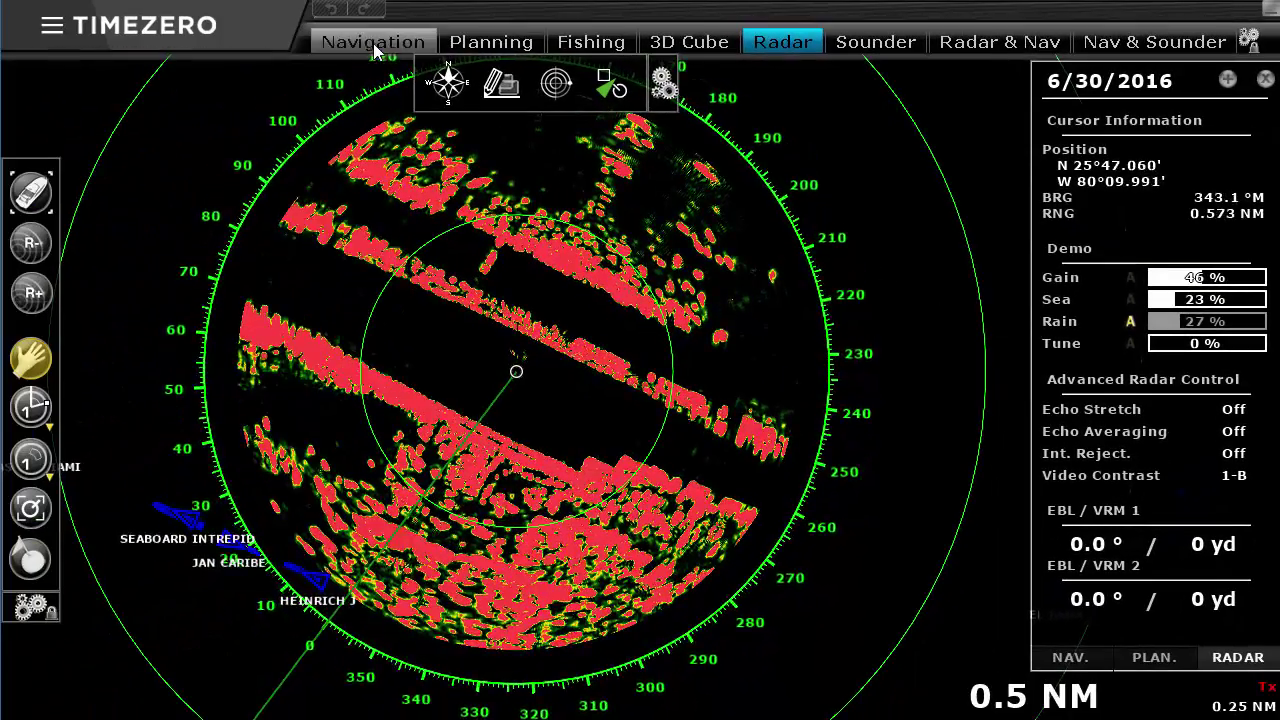
pyautogui.click(373, 43)
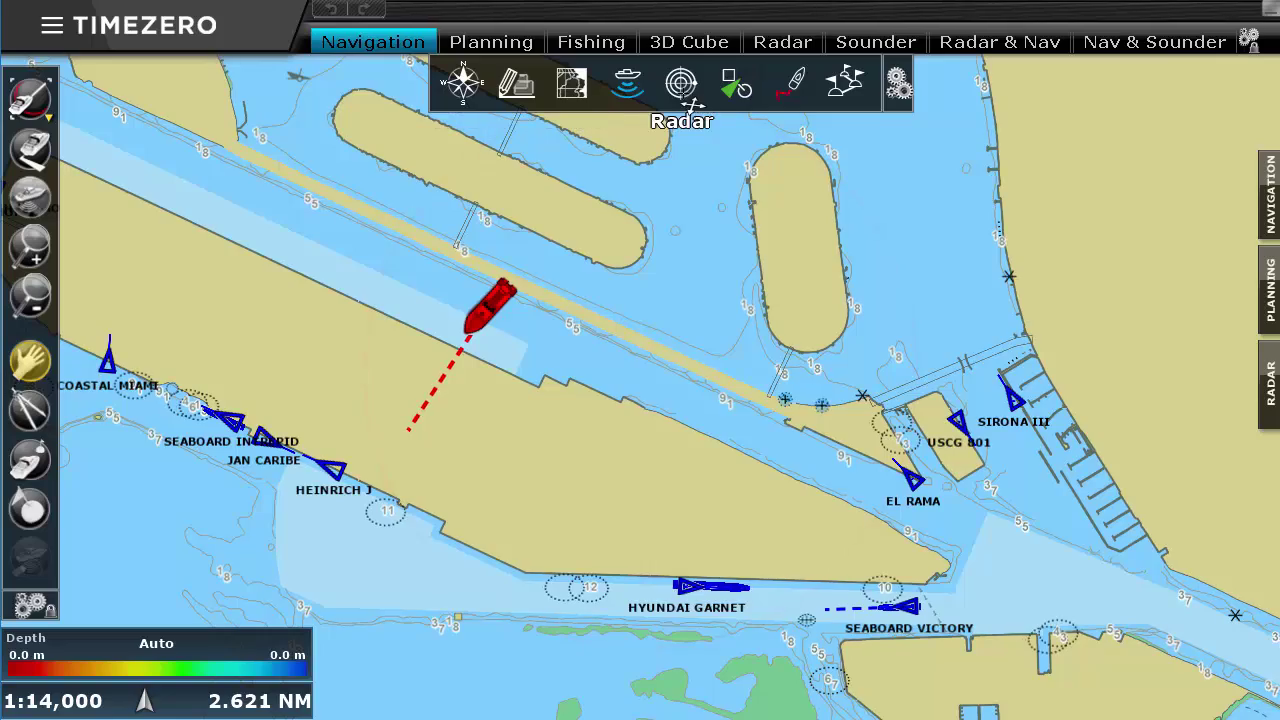
# - Turn on Radar Overlay, then zoom in and centre the radar echoes around own vessel
pyautogui.click(682, 84)
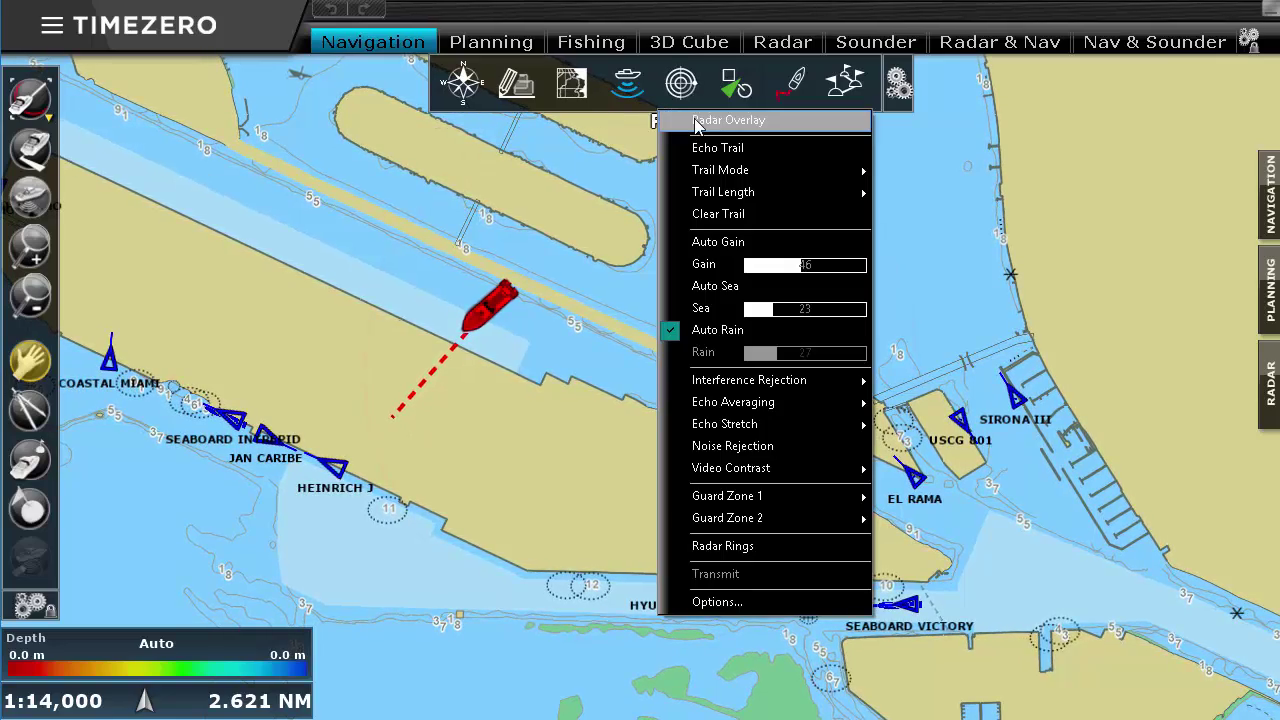
pyautogui.click(697, 124)
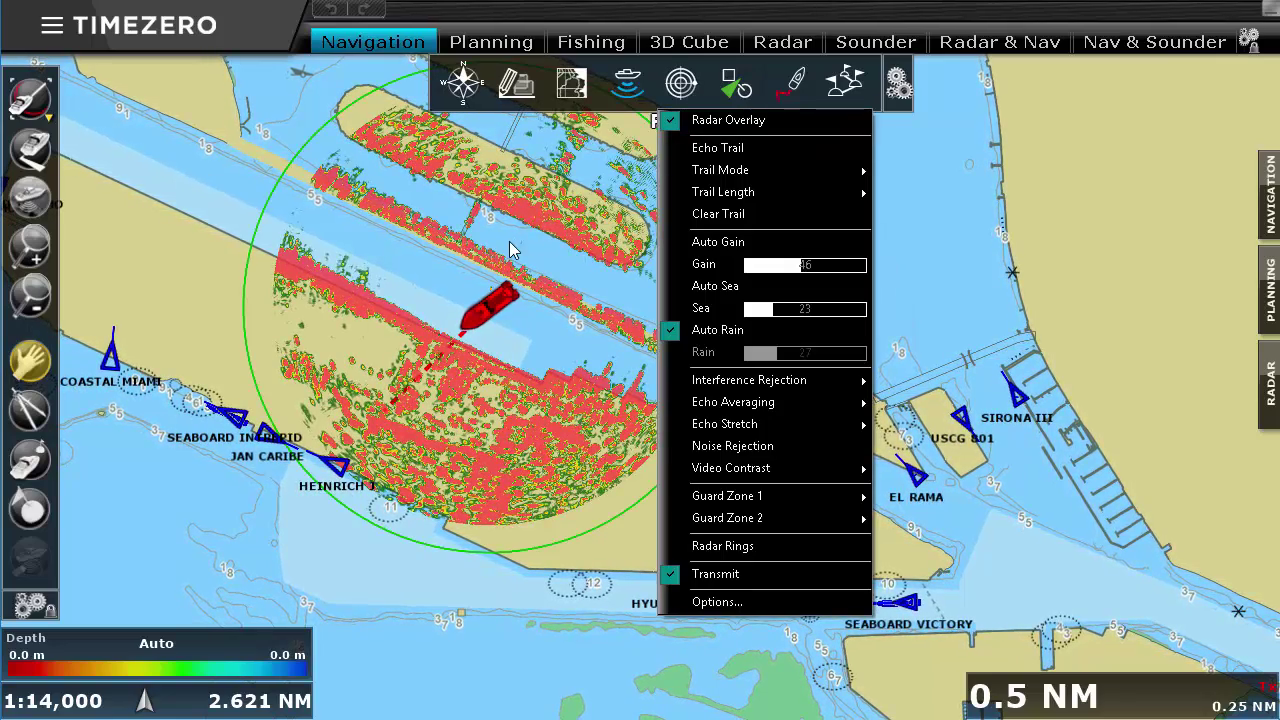
pyautogui.click(471, 223)
pyautogui.scroll(5, 427, 252)
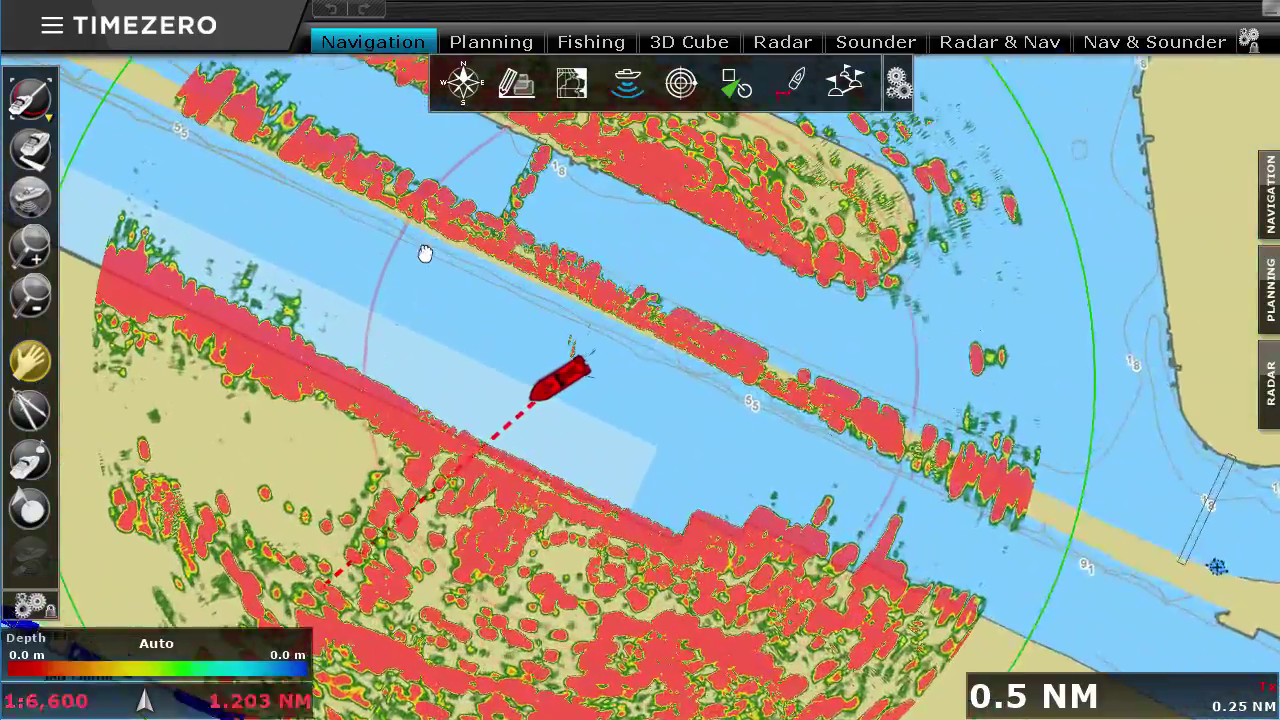
pyautogui.moveTo(425, 253); pyautogui.dragTo(546, 274)
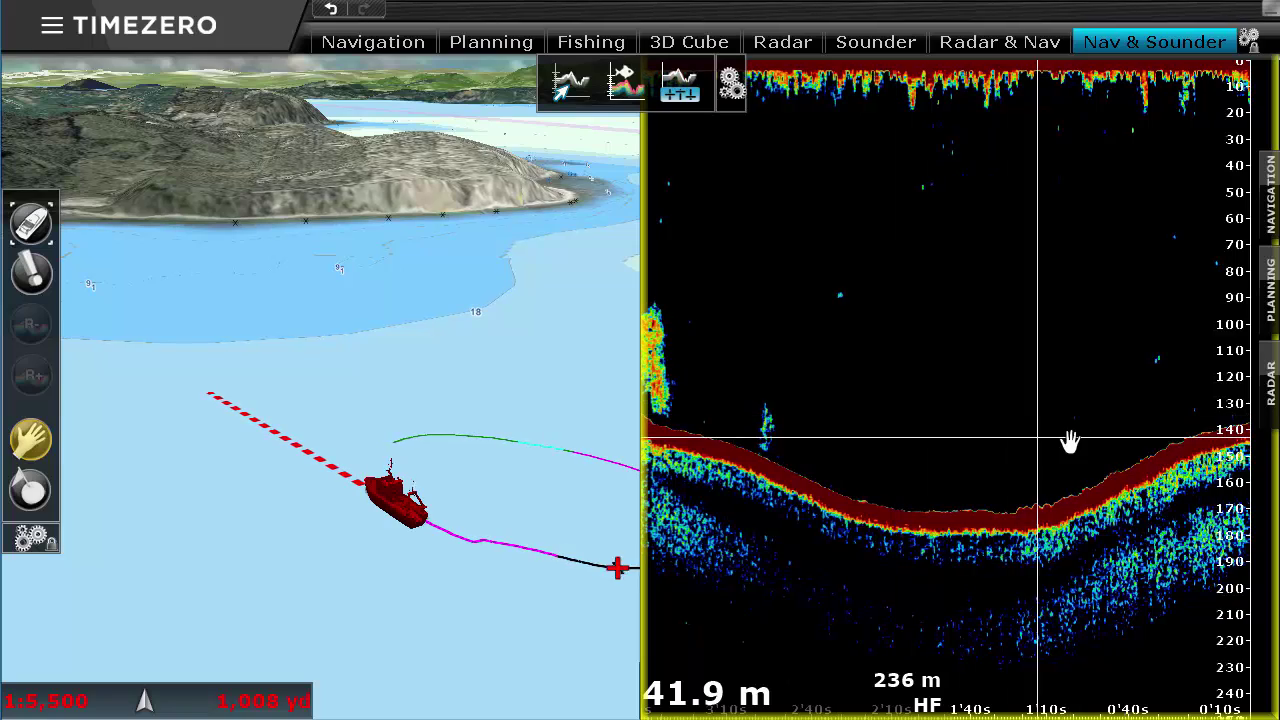
# - Scroll the high-frequency echogram back about 2.5 minutes to review earlier returns
pyautogui.moveTo(960, 397); pyautogui.dragTo(1109, 380)
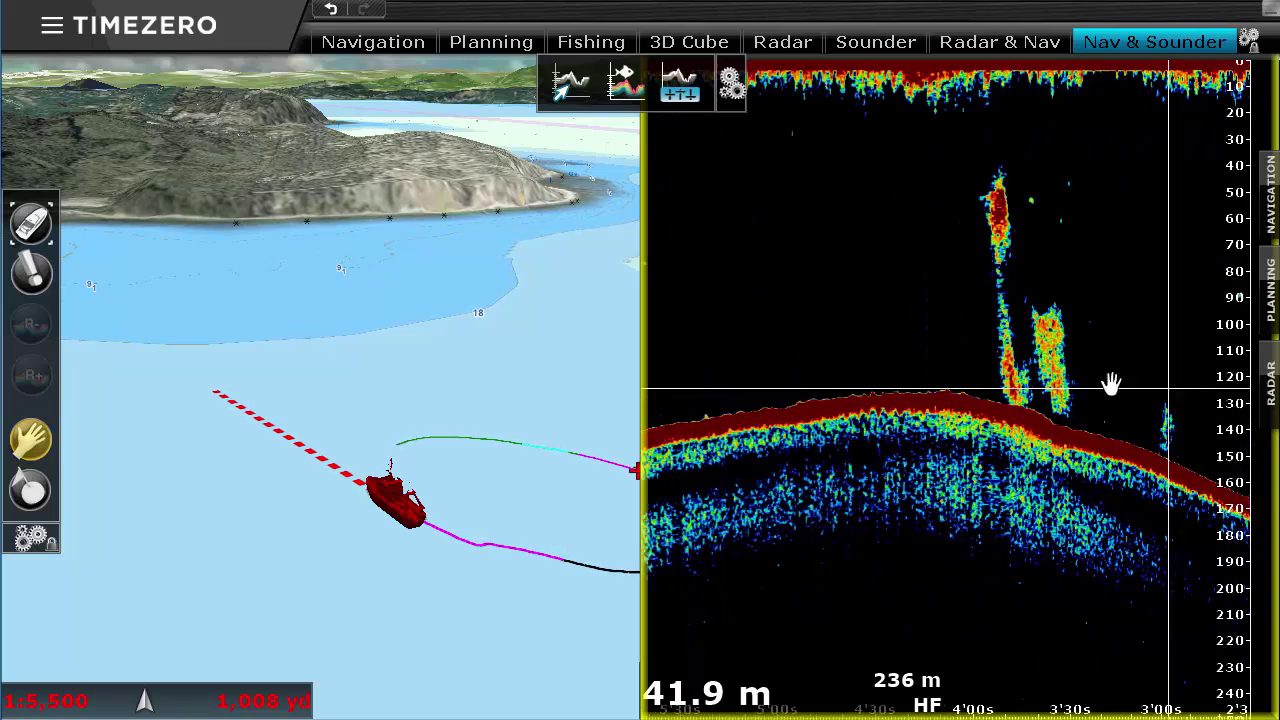